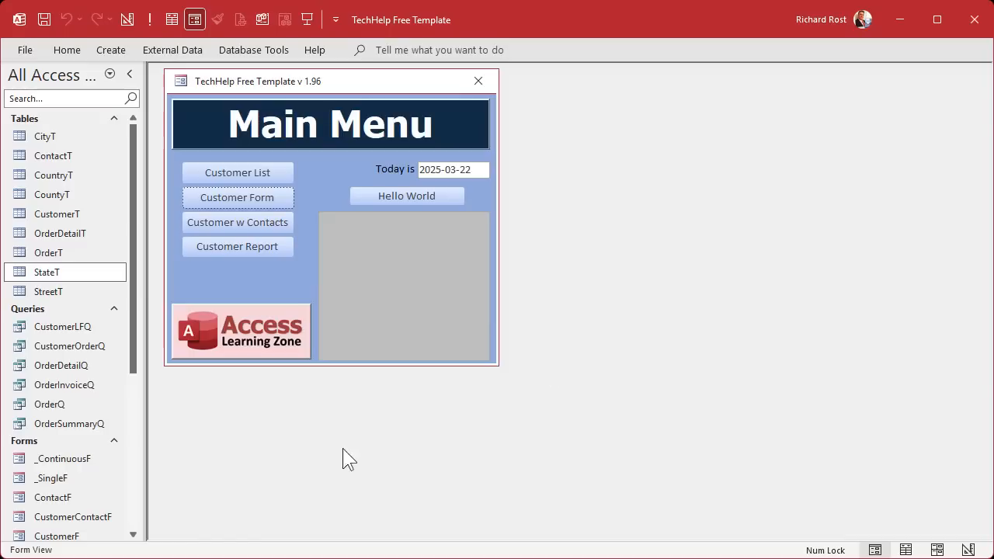
- Duplicate the _ContinuousF form template as a new form named CountryF
{"action": "scroll", "coordinate": [132, 404], "scroll_direction": "down", "scroll_amount": 3}
{"action": "left_click", "coordinate": [60, 368]}
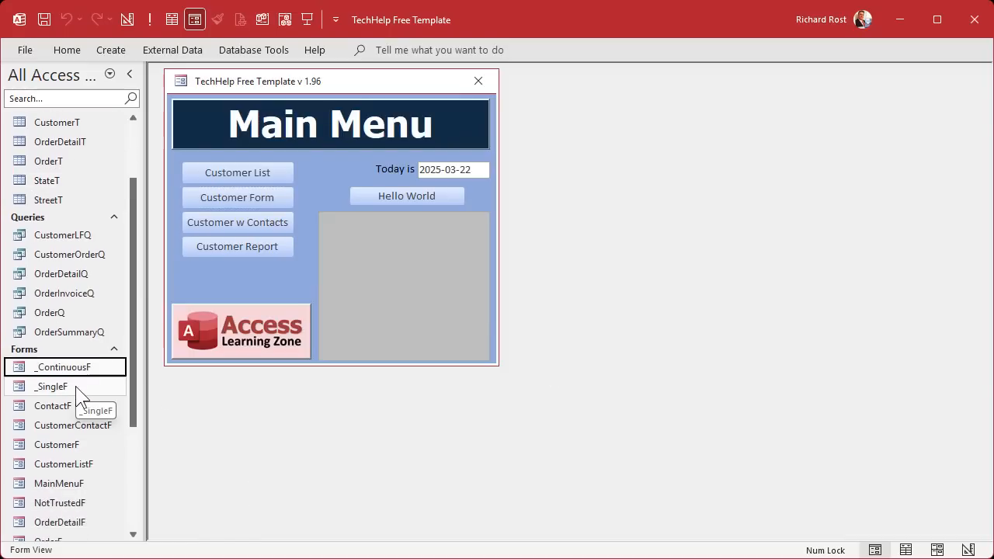
{"action": "left_click", "coordinate": [60, 386]}
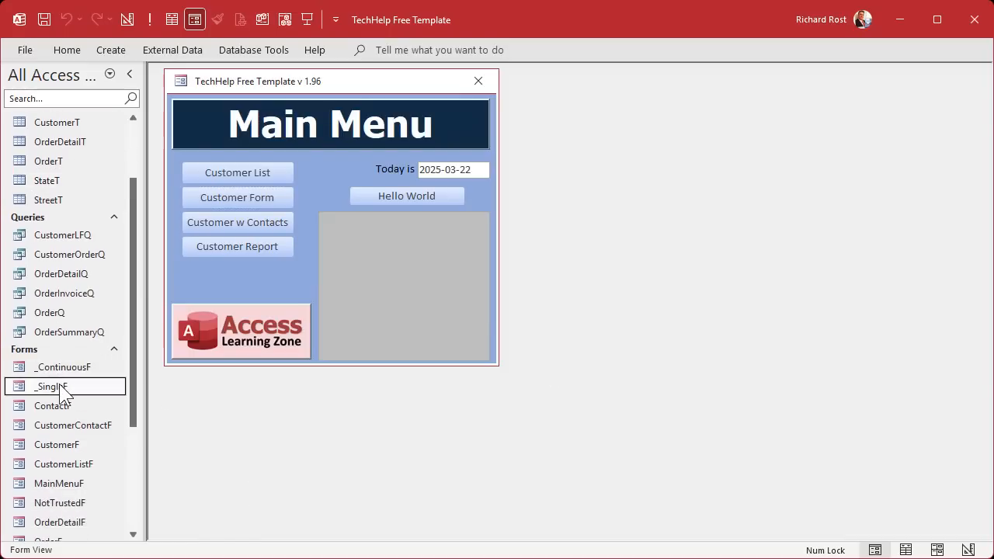
{"action": "left_click", "coordinate": [63, 371]}
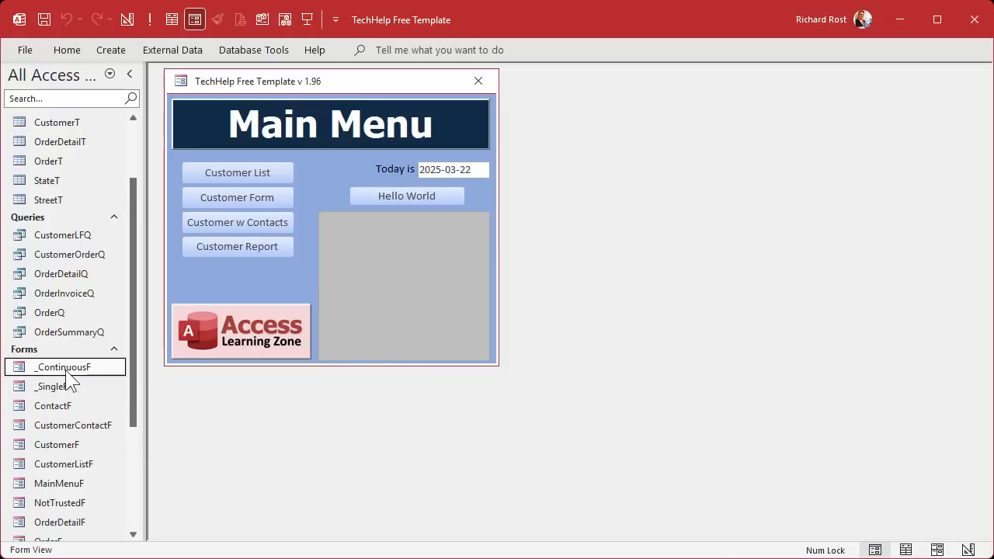
{"action": "key", "text": "ctrl+v"}
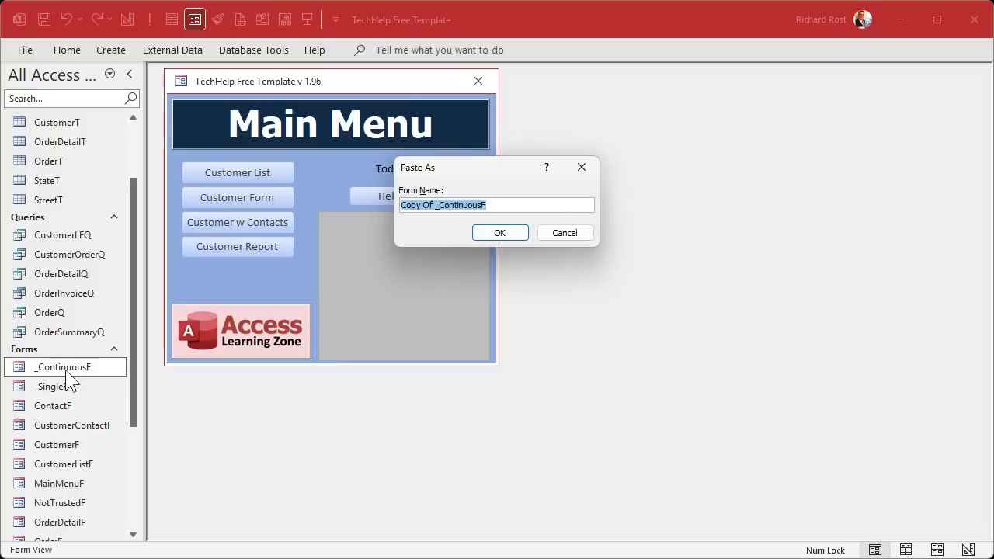
{"action": "type", "text": "CountryF"}
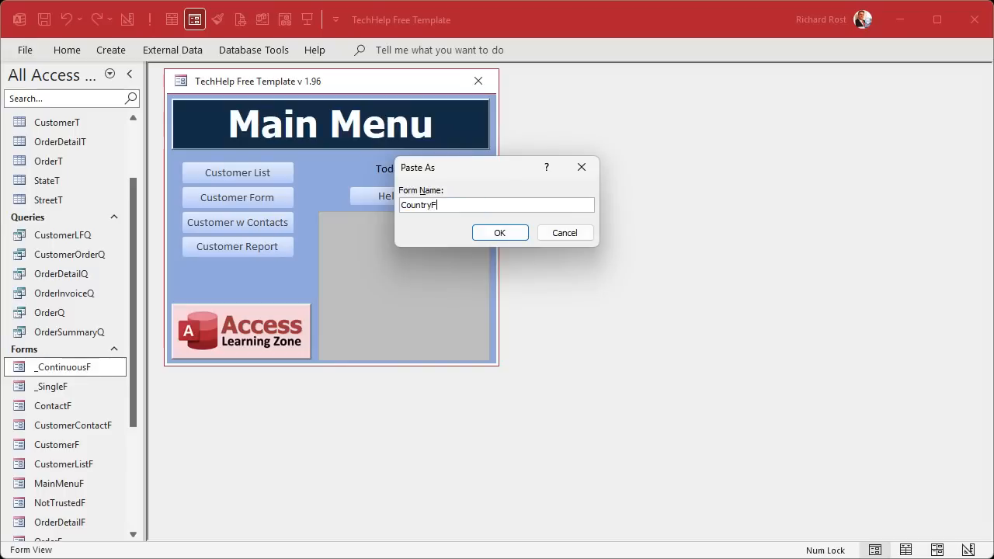
{"action": "key", "text": "Return"}
{"action": "right_click", "coordinate": [58, 427]}
- Open CountryF in design and delete the ID label and text box
{"action": "left_click", "coordinate": [103, 483]}
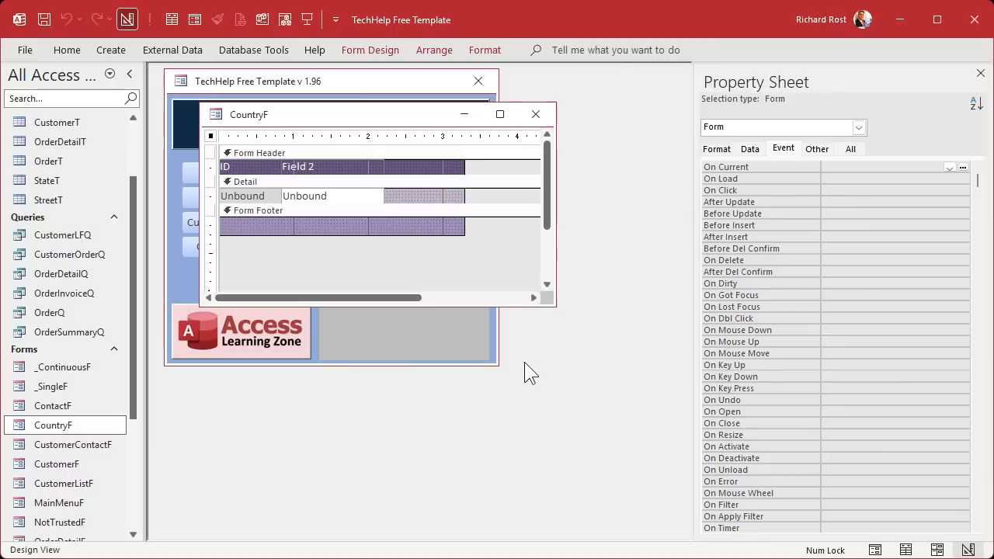
{"action": "left_click", "coordinate": [249, 140]}
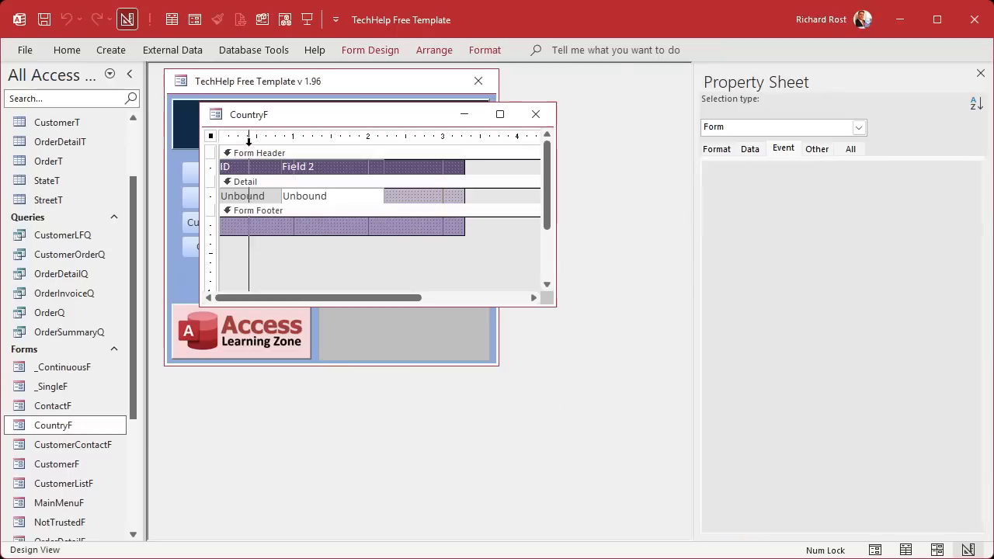
{"action": "key", "text": "Delete"}
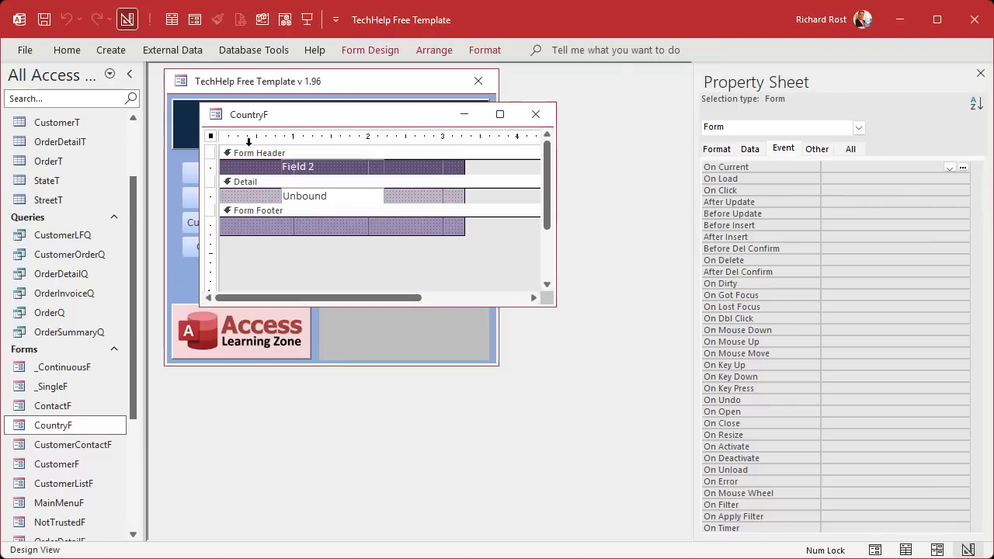
- Move the Field 2 column to the left edge and relabel its header 'Country'
{"action": "left_click", "coordinate": [322, 140]}
{"action": "left_click_drag", "start_coordinate": [295, 196], "coordinate": [233, 197]}
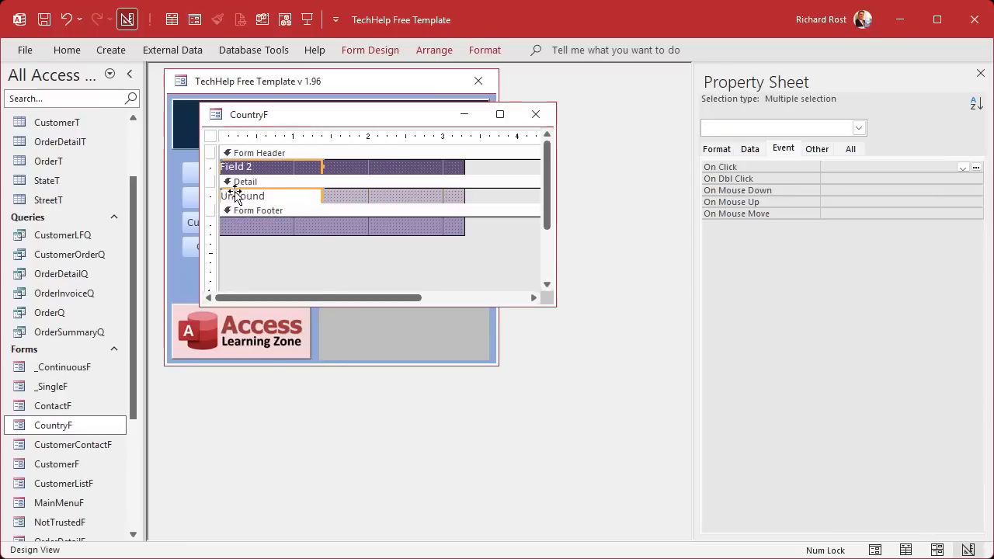
{"action": "left_click", "coordinate": [303, 228]}
{"action": "left_click", "coordinate": [263, 167]}
{"action": "left_click", "coordinate": [269, 167]}
{"action": "left_click_drag", "start_coordinate": [268, 167], "coordinate": [176, 168]}
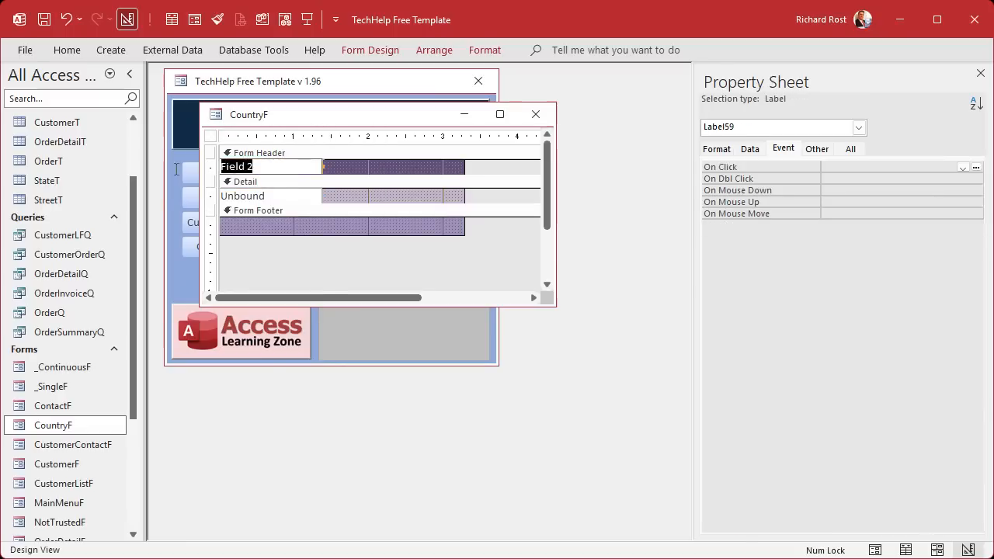
{"action": "type", "text": "Country"}
{"action": "key", "text": "Return"}
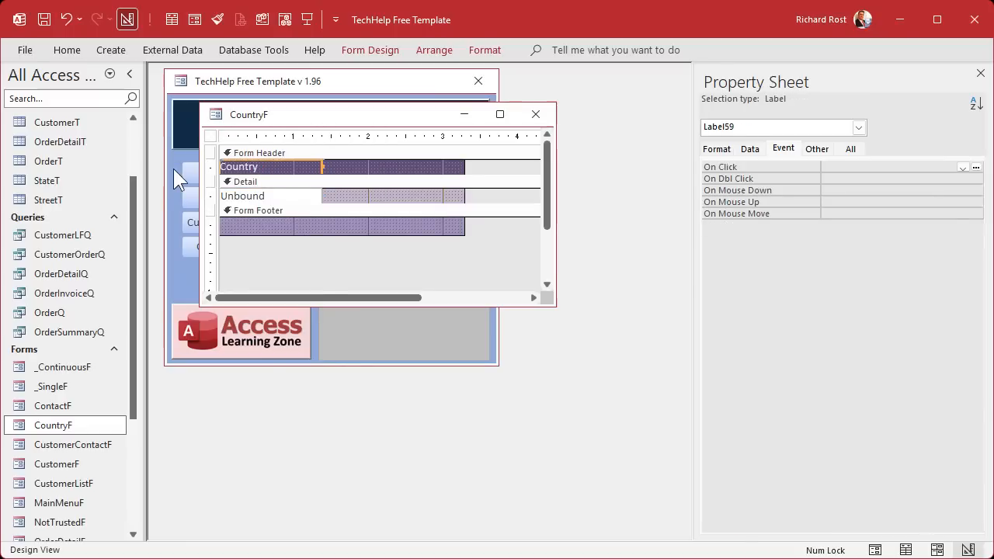
{"action": "left_click", "coordinate": [210, 136]}
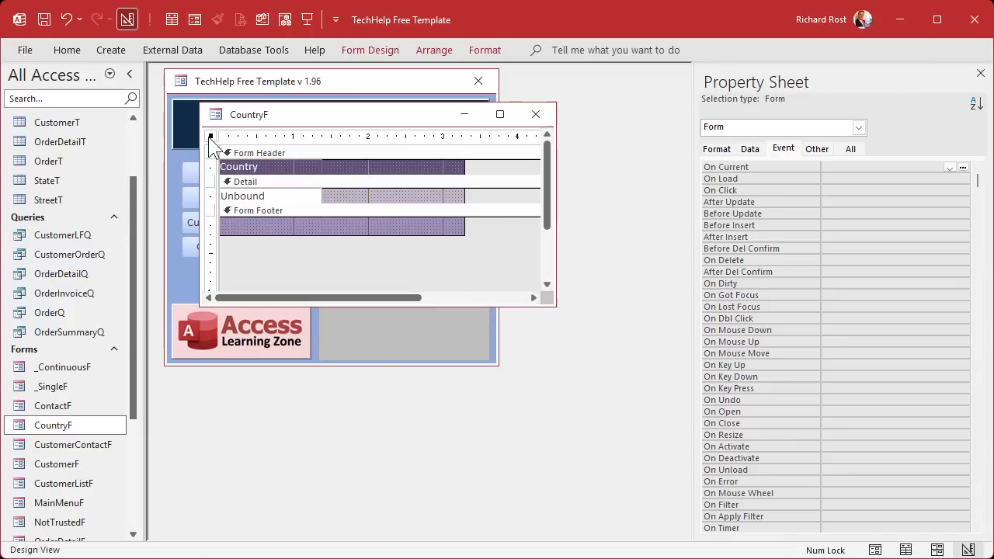
- Set CountryF's record source to the CountryT table
{"action": "left_click", "coordinate": [850, 149]}
{"action": "left_click", "coordinate": [938, 167]}
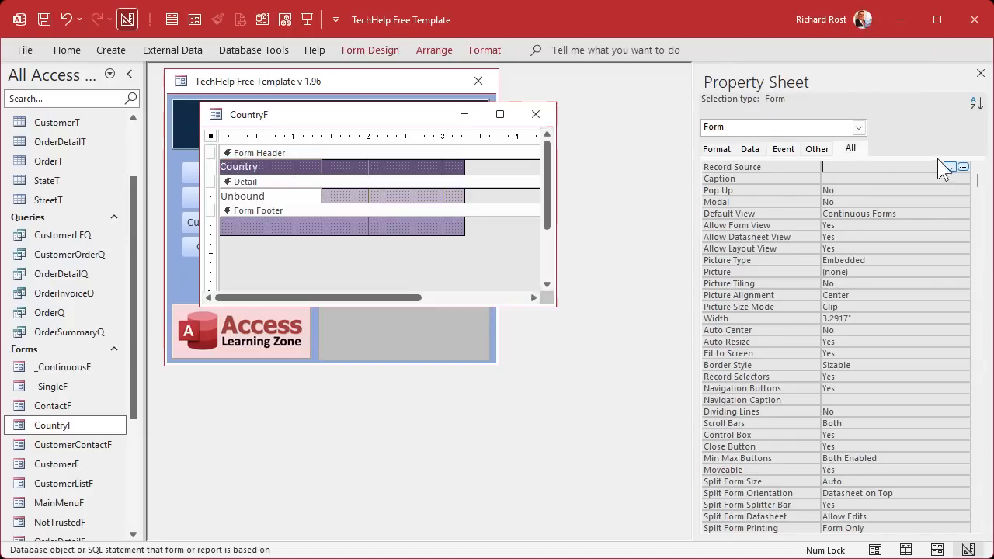
{"action": "left_click", "coordinate": [950, 167]}
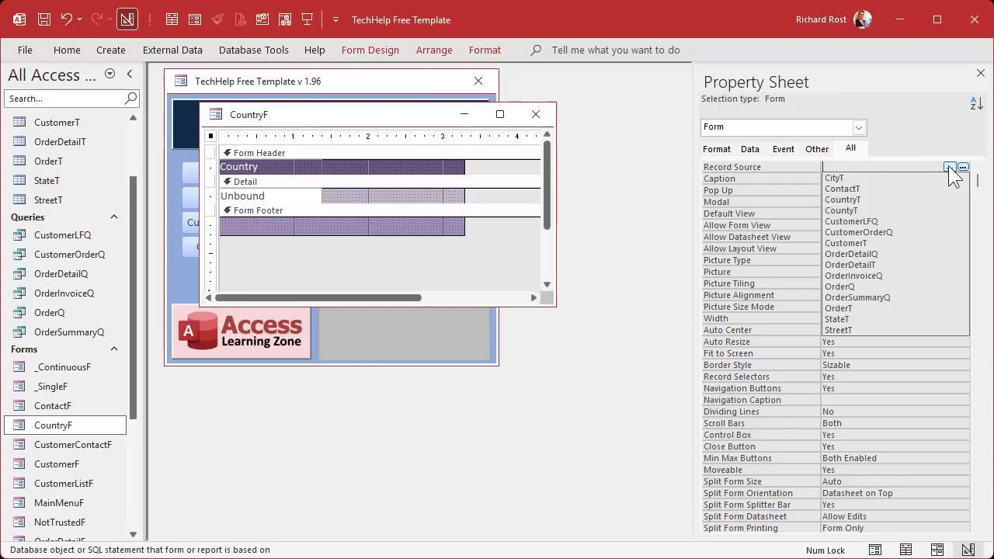
{"action": "left_click", "coordinate": [864, 200]}
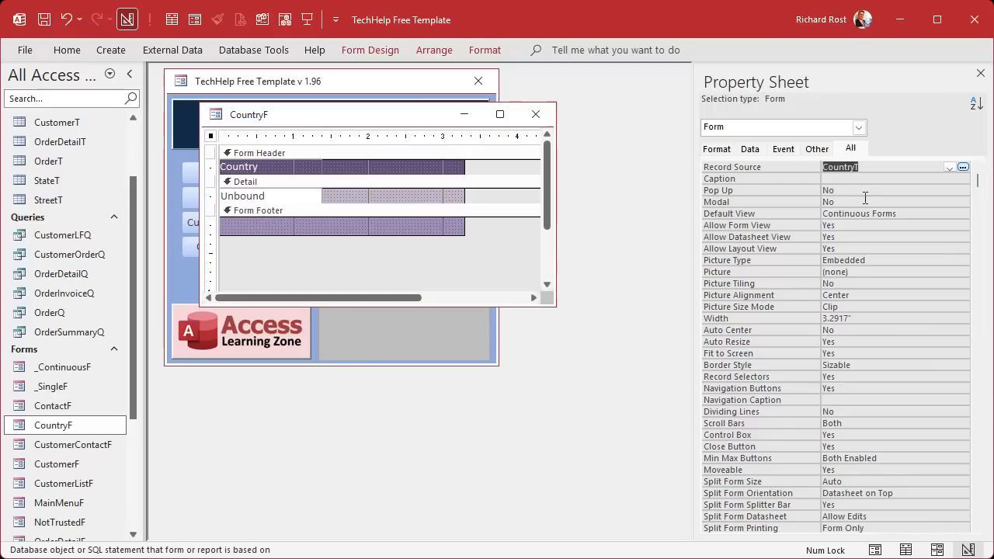
{"action": "key", "text": "Return"}
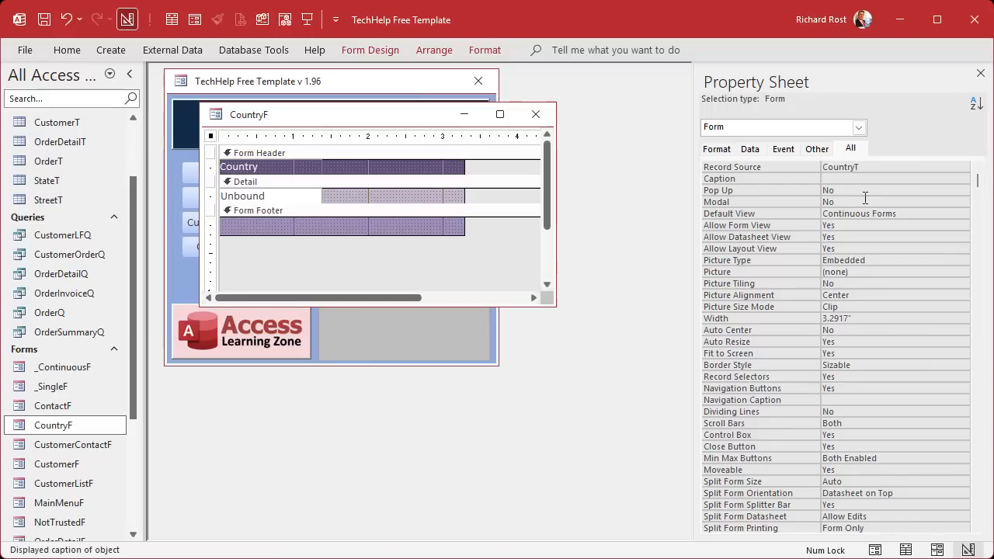
- Bind the text box to CountryName and rename it from Text2 to CountryName
{"action": "left_click", "coordinate": [268, 195]}
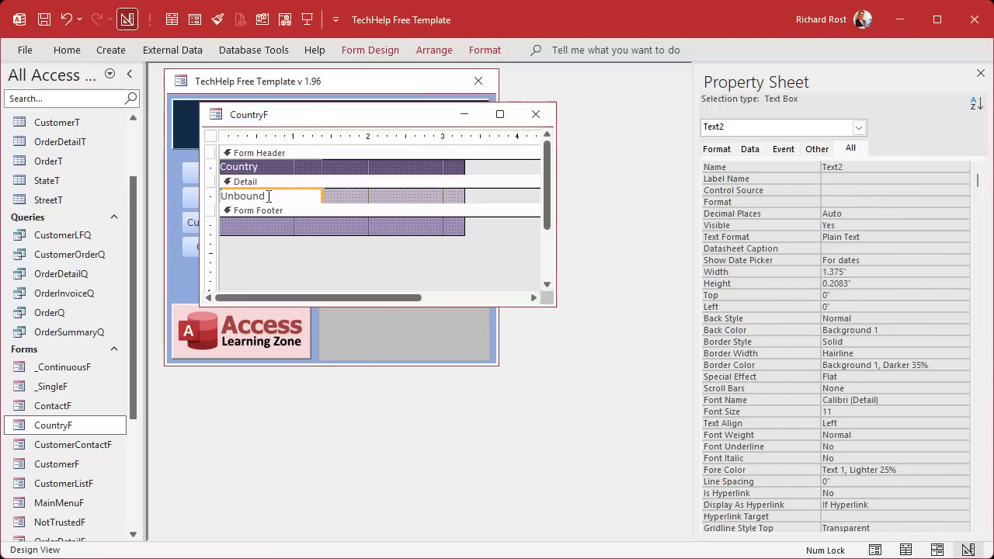
{"action": "left_click", "coordinate": [948, 191]}
{"action": "left_click", "coordinate": [948, 190]}
{"action": "left_click", "coordinate": [905, 211]}
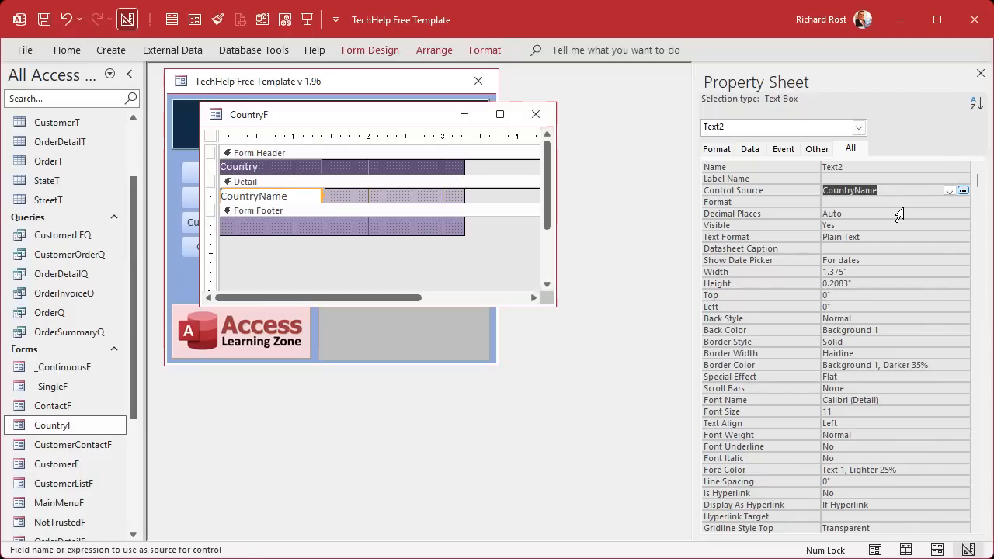
{"action": "left_click", "coordinate": [851, 168]}
{"action": "left_click", "coordinate": [772, 163]}
{"action": "type", "text": "CountryName"}
{"action": "key", "text": "Return"}
{"action": "key", "text": "Down"}
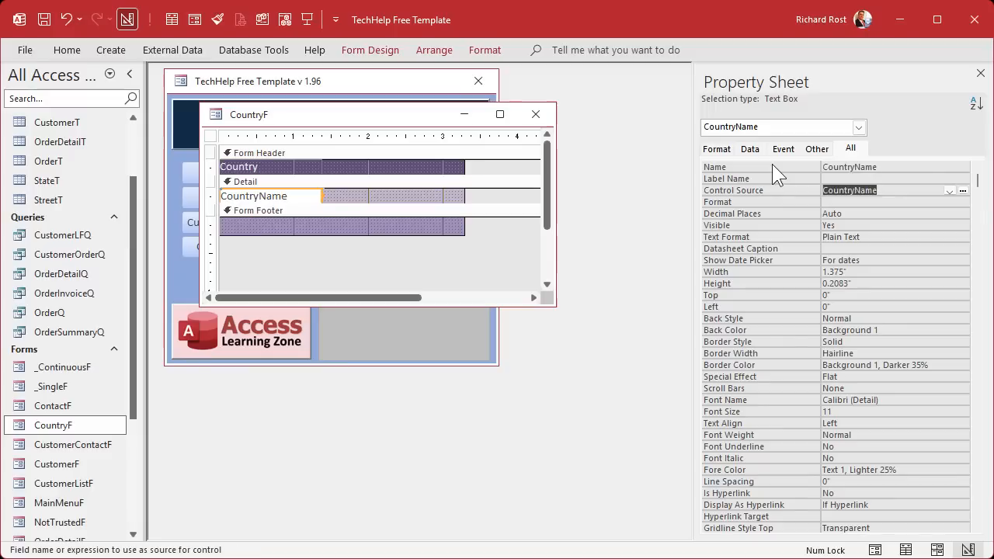
- Widen the form and the CountryName text box, then save and close CountryF
{"action": "left_click", "coordinate": [444, 226]}
{"action": "left_click_drag", "start_coordinate": [462, 224], "coordinate": [482, 223]}
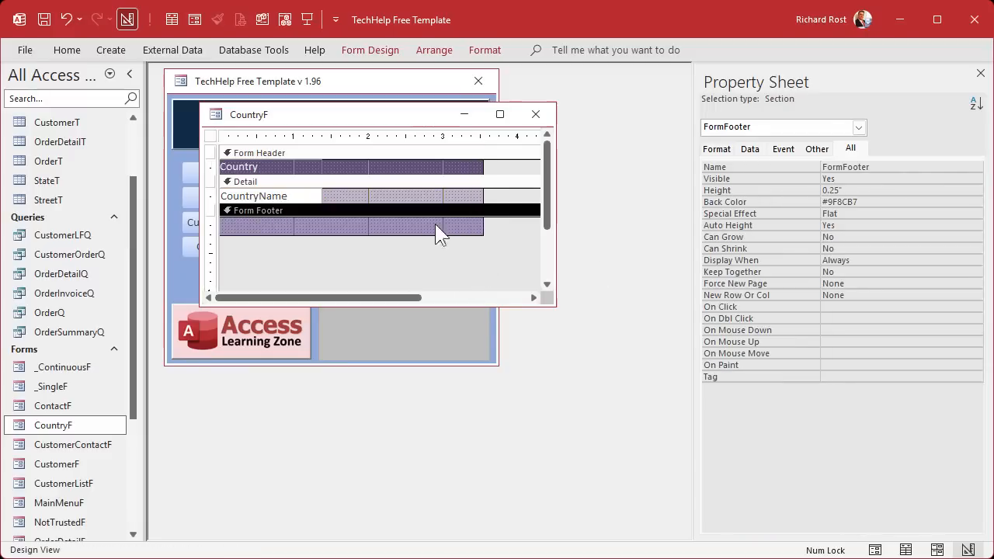
{"action": "left_click", "coordinate": [315, 194]}
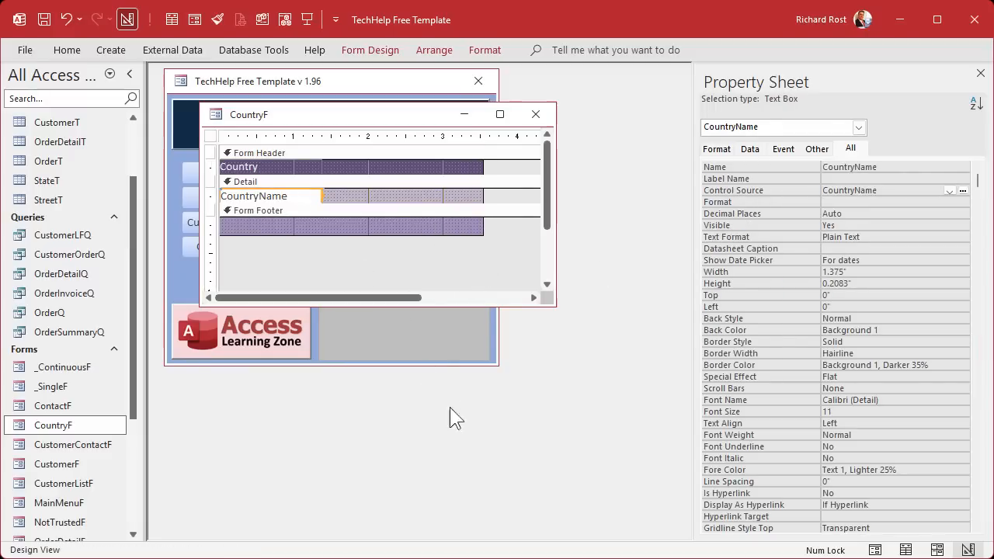
{"action": "left_click_drag", "start_coordinate": [321, 194], "coordinate": [474, 188]}
{"action": "left_click", "coordinate": [413, 250]}
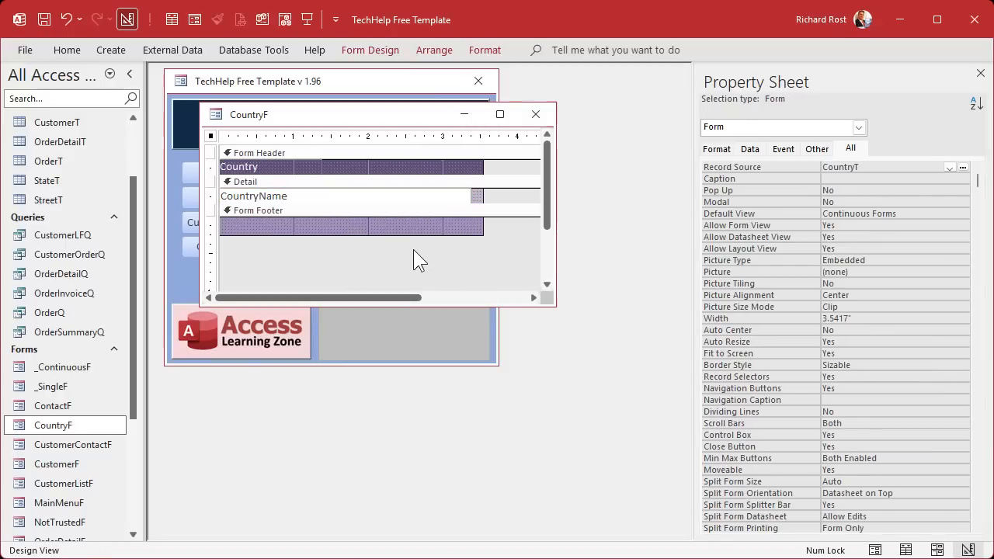
{"action": "left_click", "coordinate": [536, 117]}
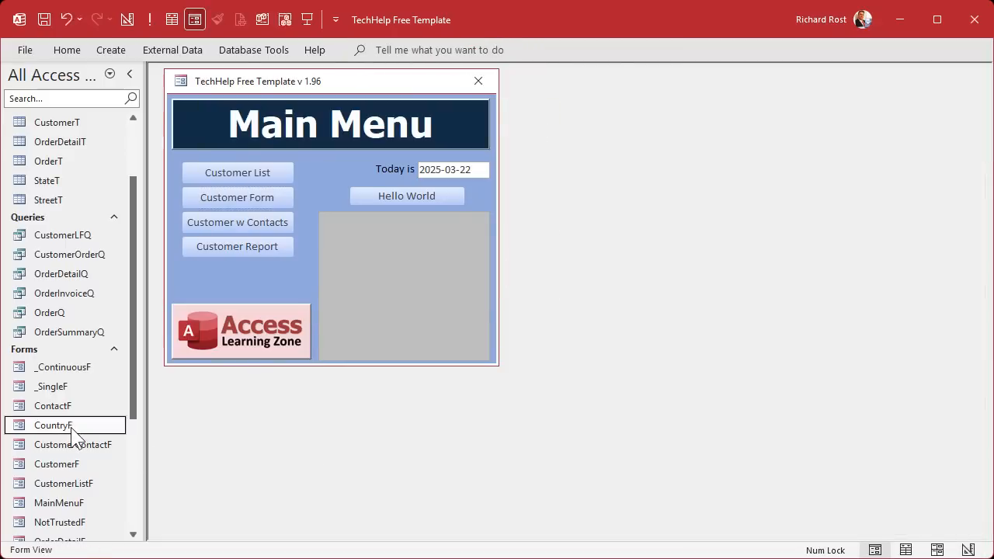
- Preview CountryF's six countries, then paste a copy of it named StateF
{"action": "double_click", "coordinate": [71, 427]}
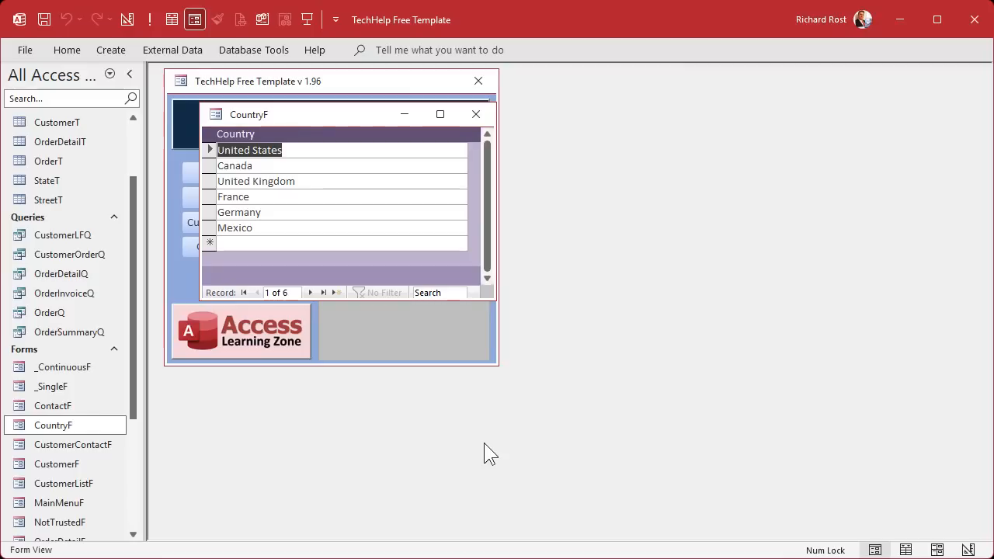
{"action": "left_click", "coordinate": [475, 114]}
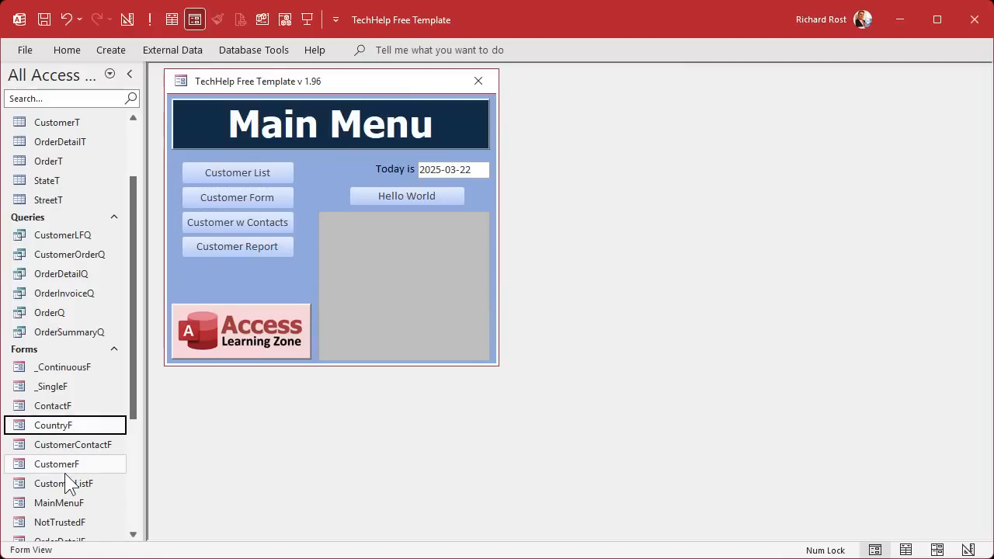
{"action": "key", "text": "ctrl+v"}
{"action": "type", "text": "State"}
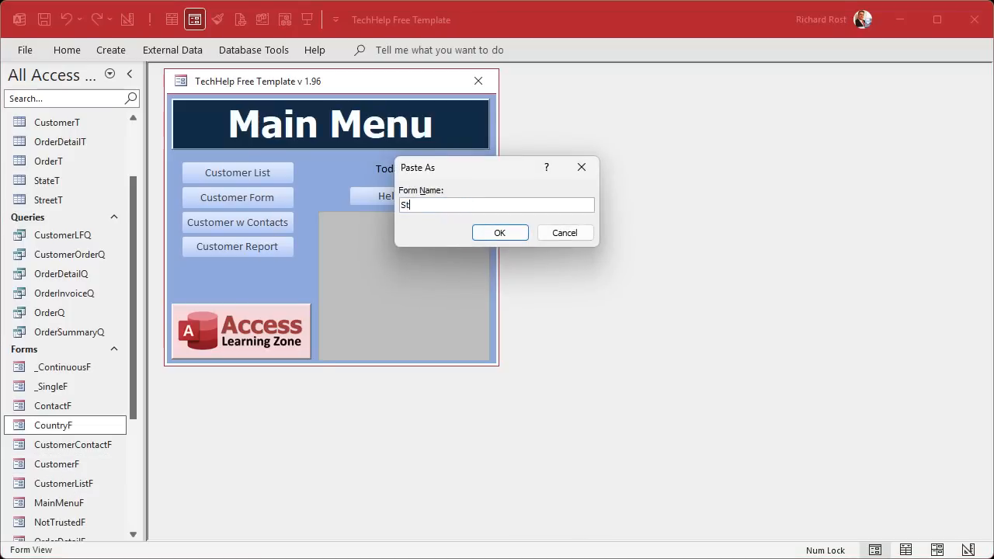
{"action": "key", "text": "Return"}
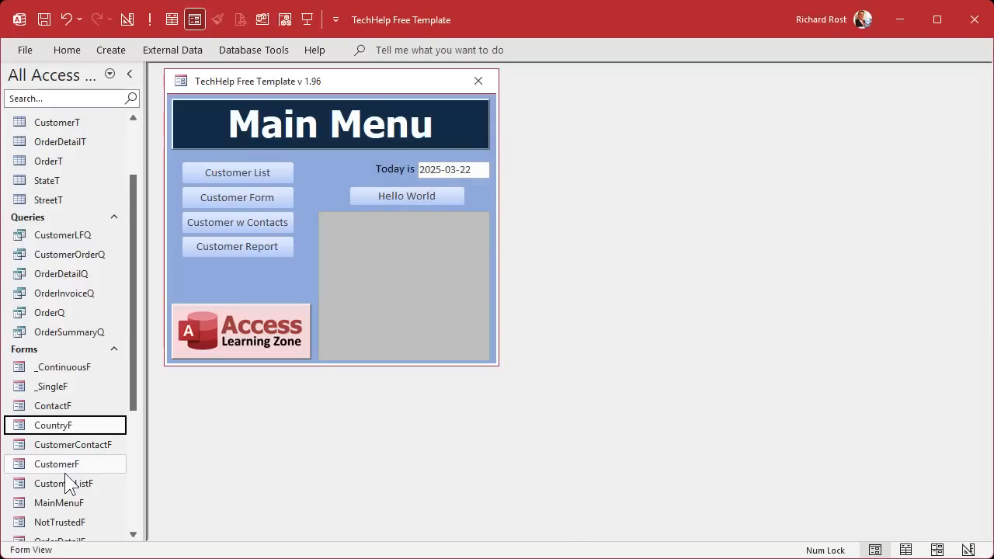
{"action": "scroll", "coordinate": [62, 458], "scroll_direction": "down", "scroll_amount": 2}
{"action": "left_click", "coordinate": [52, 505]}
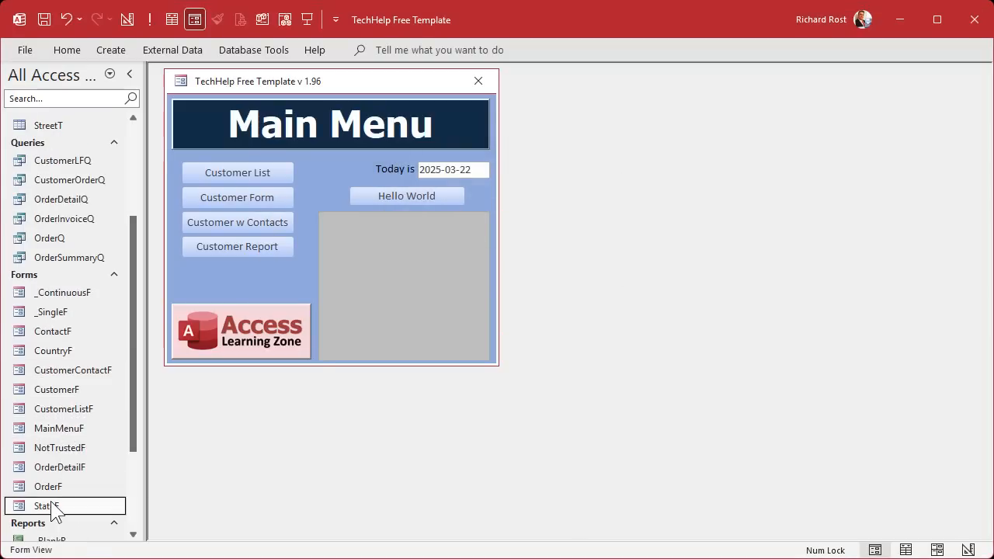
{"action": "right_click", "coordinate": [51, 507]}
- Open StateF in design and fill its Form Header and Form Footer dark blue
{"action": "left_click", "coordinate": [93, 554]}
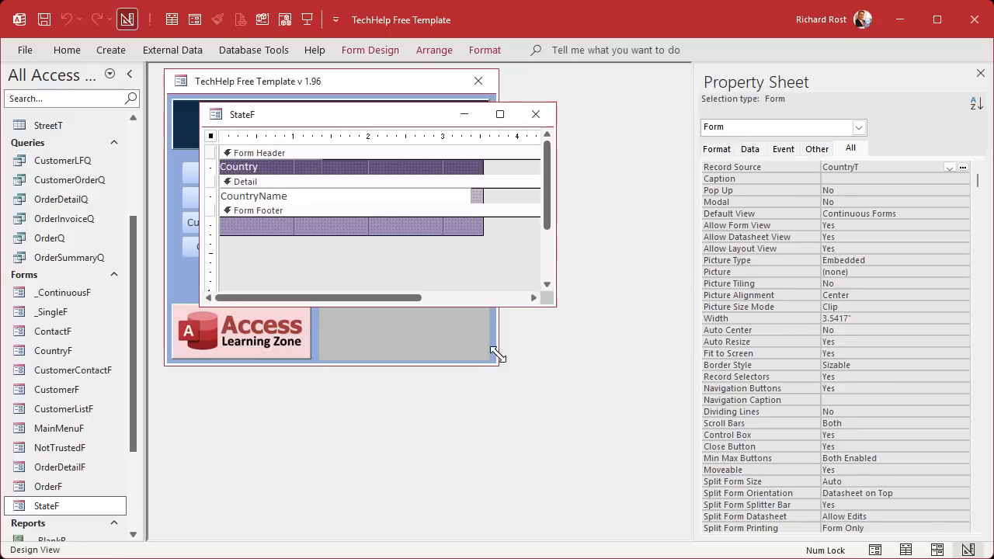
{"action": "left_click", "coordinate": [471, 166]}
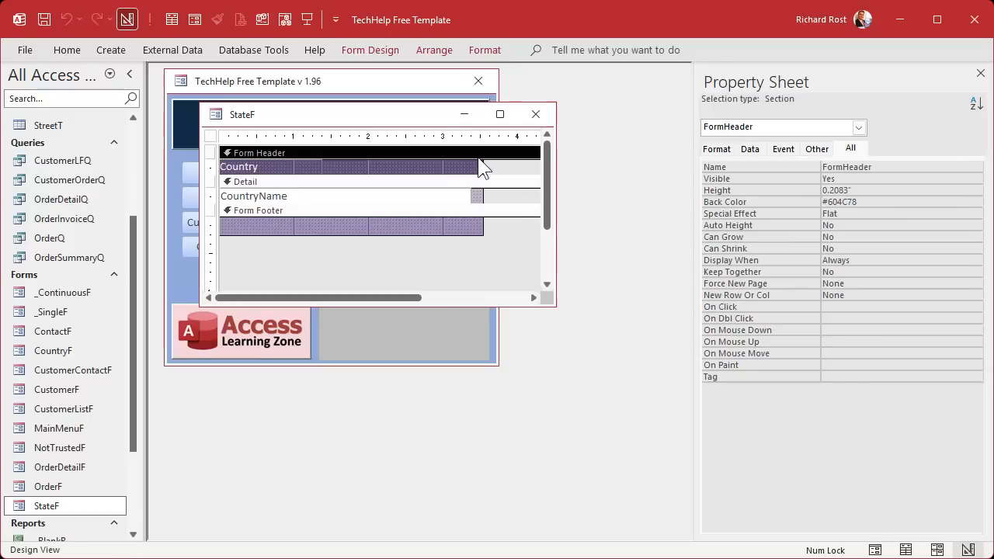
{"action": "left_click", "coordinate": [480, 49]}
{"action": "left_click", "coordinate": [238, 104]}
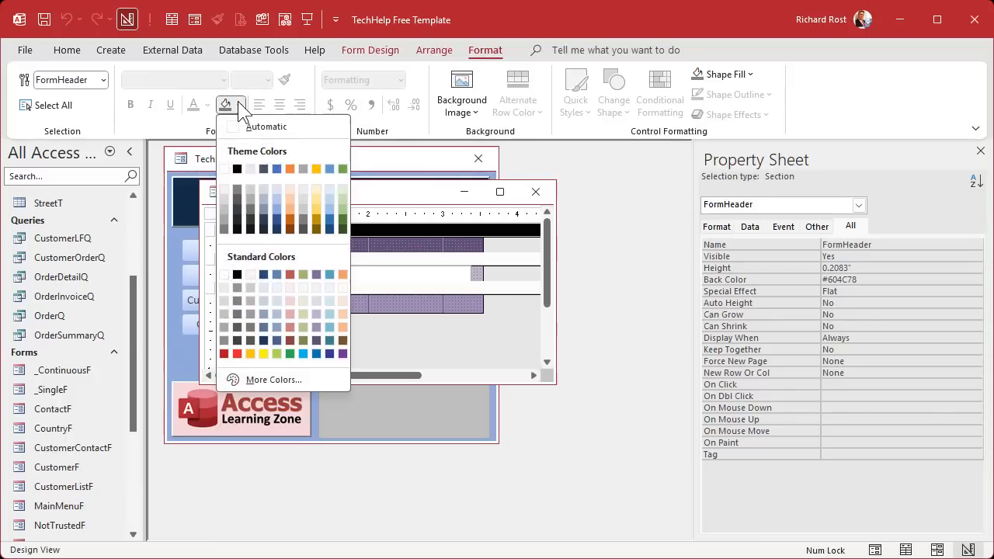
{"action": "left_click", "coordinate": [332, 353]}
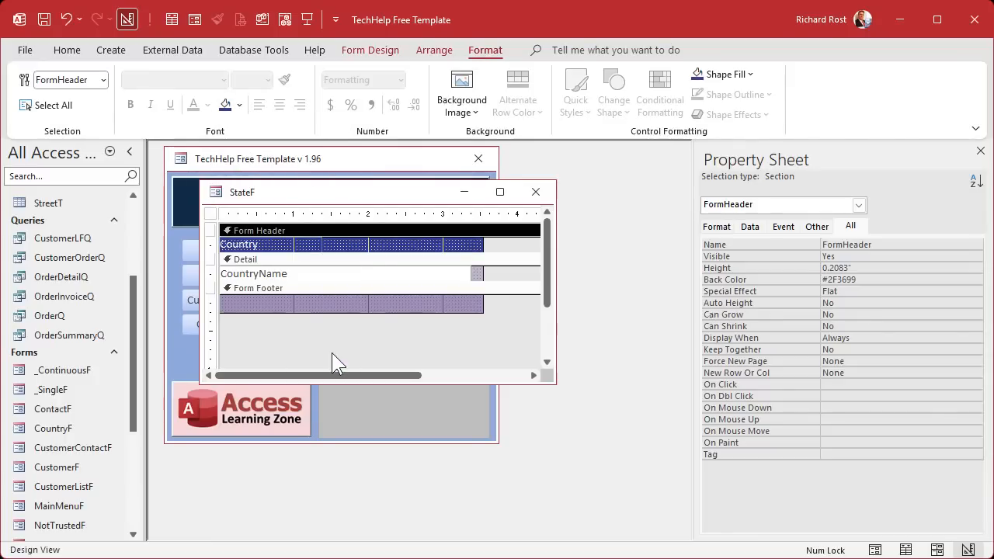
{"action": "left_click", "coordinate": [365, 289]}
{"action": "left_click", "coordinate": [225, 104]}
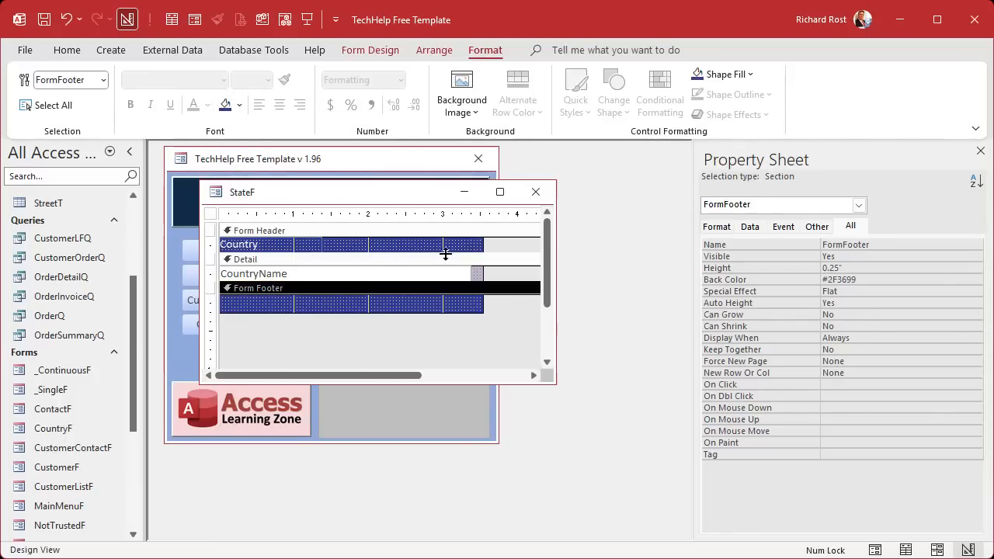
- Give the Detail section the custom lighter blue #7279D4
{"action": "left_click", "coordinate": [450, 260]}
{"action": "left_click", "coordinate": [225, 105]}
{"action": "left_click", "coordinate": [239, 104]}
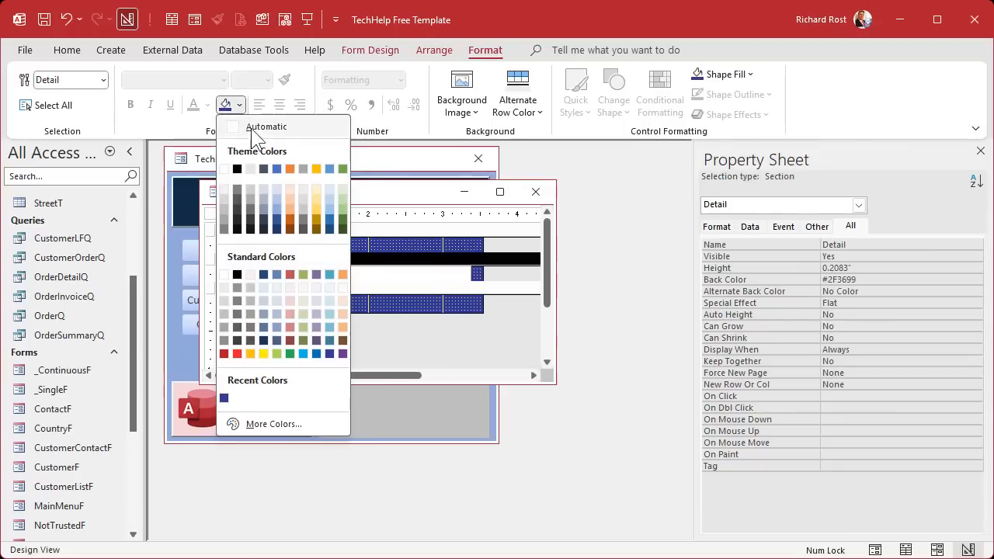
{"action": "left_click", "coordinate": [273, 424]}
{"action": "left_click_drag", "start_coordinate": [541, 289], "coordinate": [534, 236]}
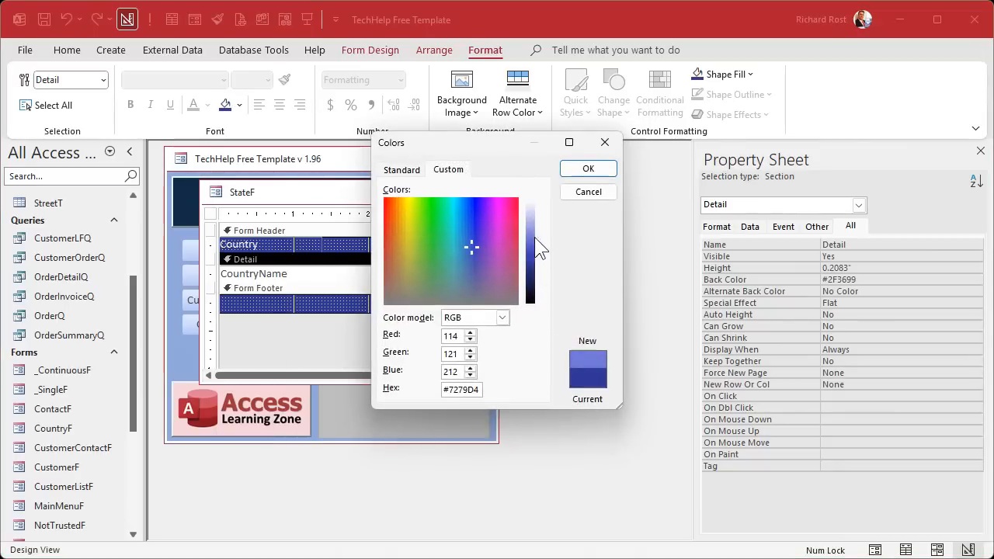
{"action": "left_click", "coordinate": [584, 170]}
{"action": "left_click", "coordinate": [501, 327]}
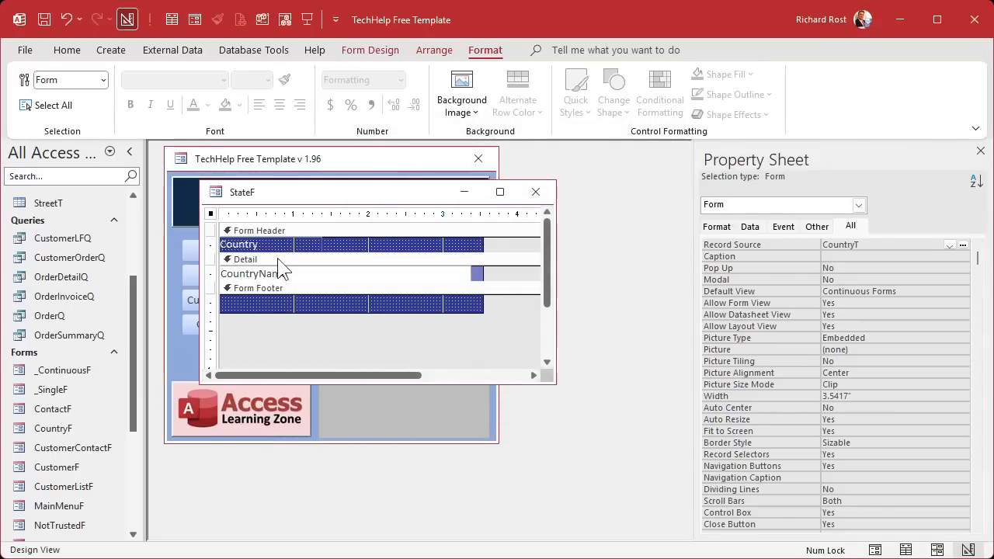
{"action": "left_click", "coordinate": [264, 244]}
- Change the heading to 'State' and set the form's record source to StateT
{"action": "type", "text": "State"}
{"action": "key", "text": "Tab"}
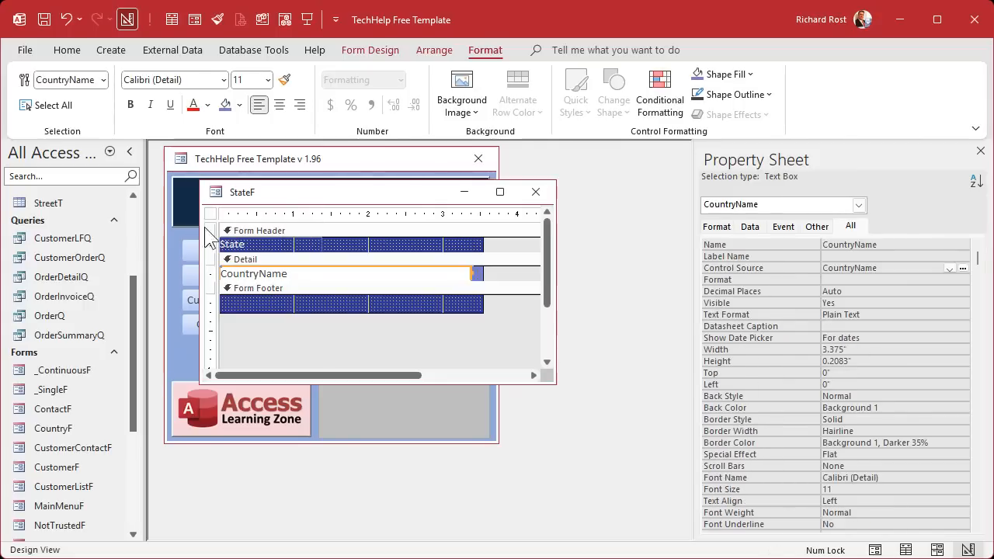
{"action": "left_click", "coordinate": [210, 213]}
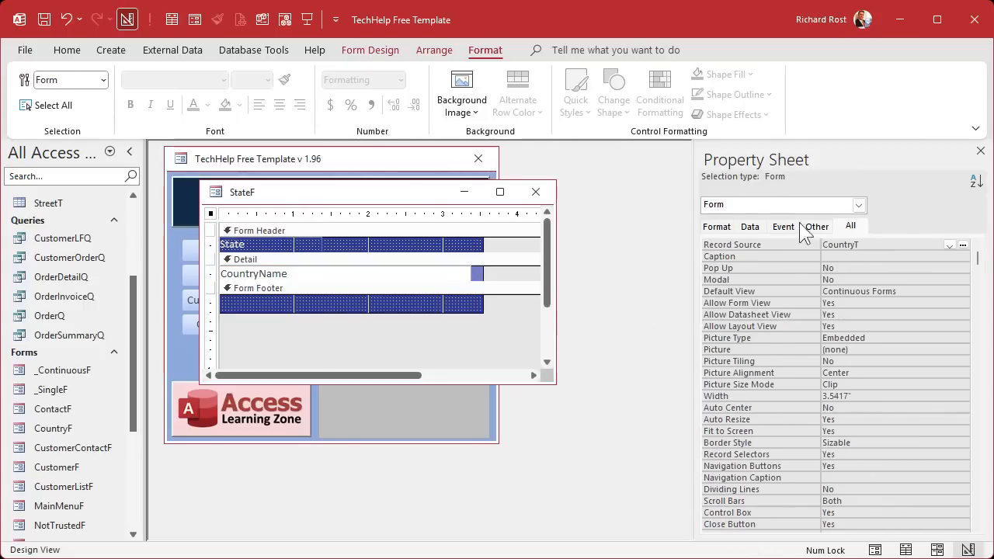
{"action": "left_click", "coordinate": [847, 227]}
{"action": "left_click", "coordinate": [951, 245]}
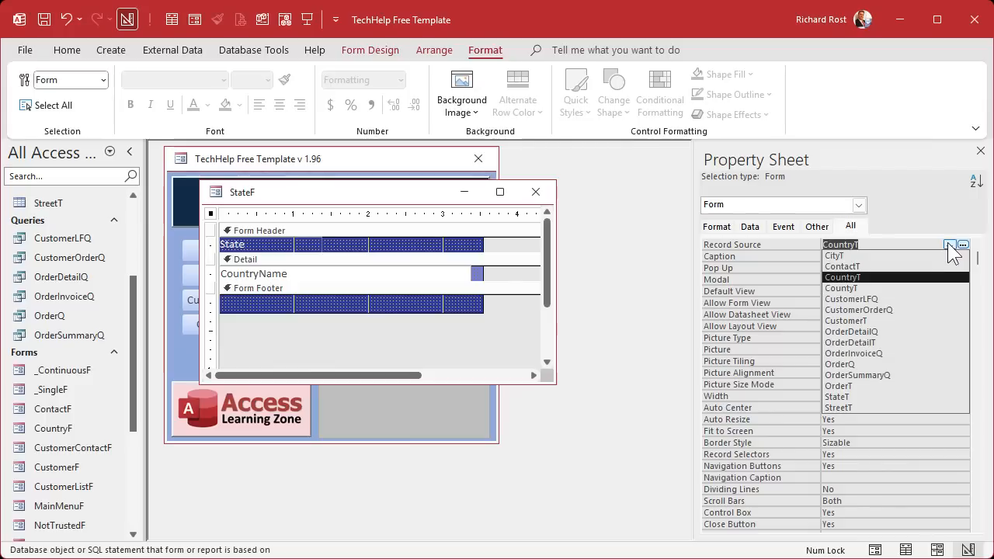
{"action": "left_click", "coordinate": [906, 396]}
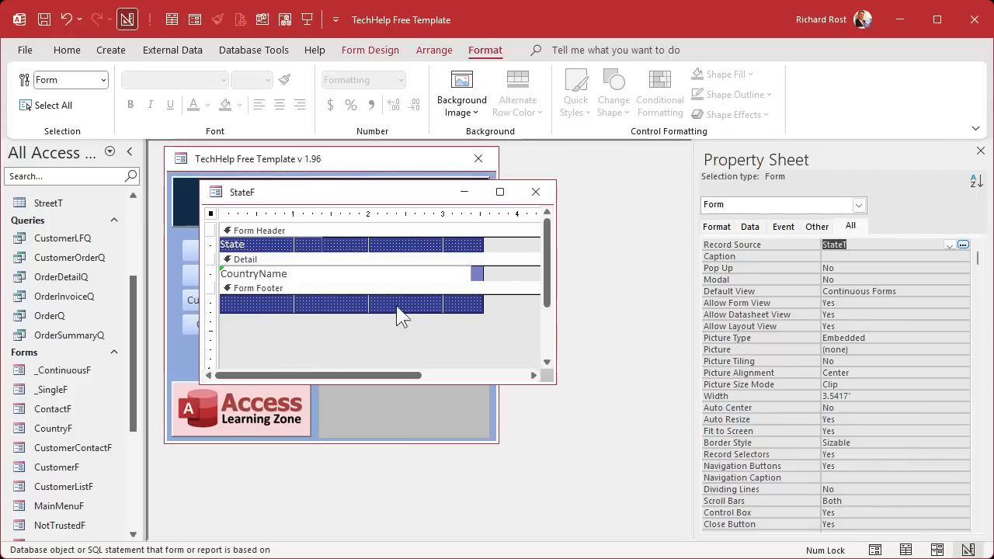
- Bind the text box to StateName, rename it StateName, and save and close StateF
{"action": "left_click", "coordinate": [253, 276]}
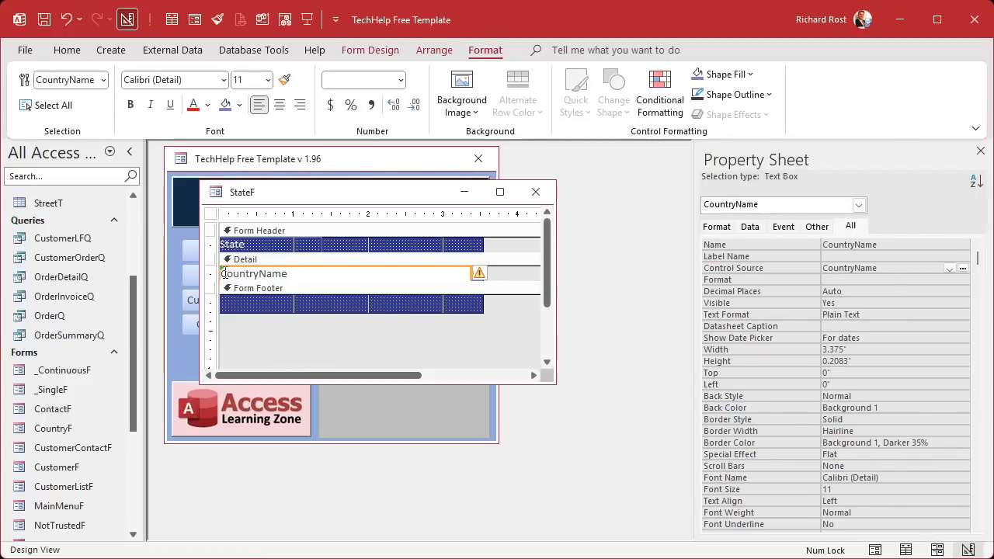
{"action": "left_click", "coordinate": [950, 269]}
{"action": "left_click", "coordinate": [905, 302]}
{"action": "left_click", "coordinate": [951, 244]}
{"action": "left_click_drag", "start_coordinate": [863, 267], "coordinate": [790, 266]}
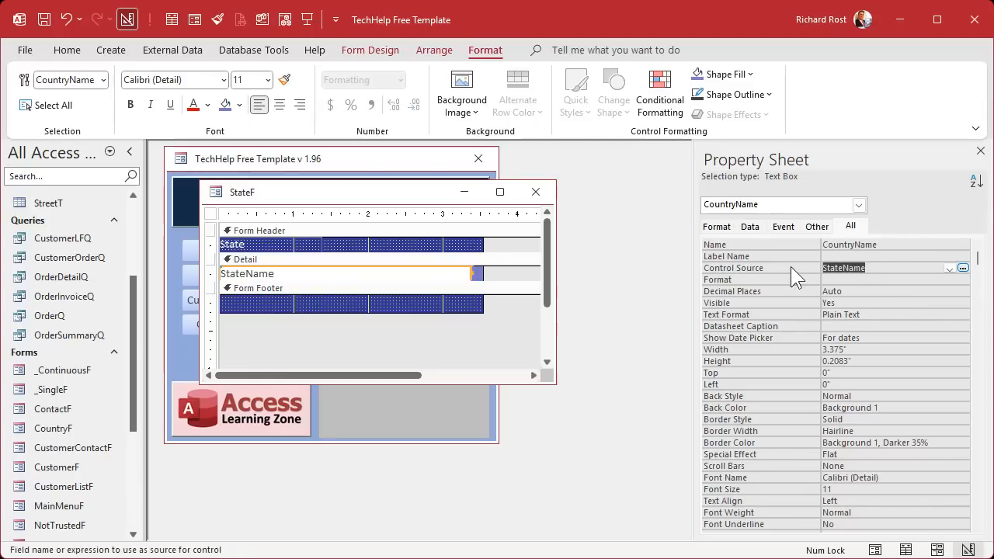
{"action": "key", "text": "ctrl+c"}
{"action": "double_click", "coordinate": [887, 243]}
{"action": "key", "text": "ctrl+v"}
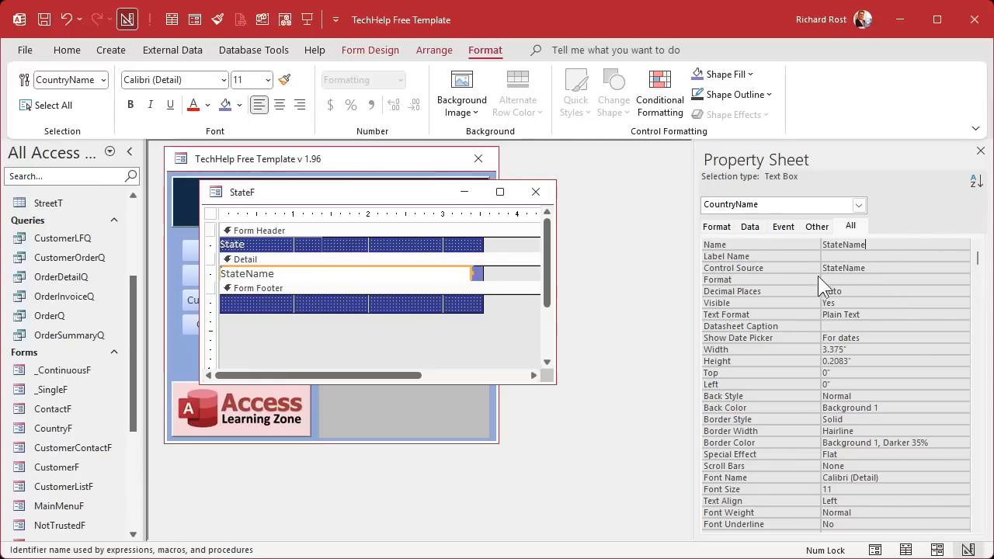
{"action": "left_click", "coordinate": [831, 278]}
{"action": "left_click", "coordinate": [381, 342]}
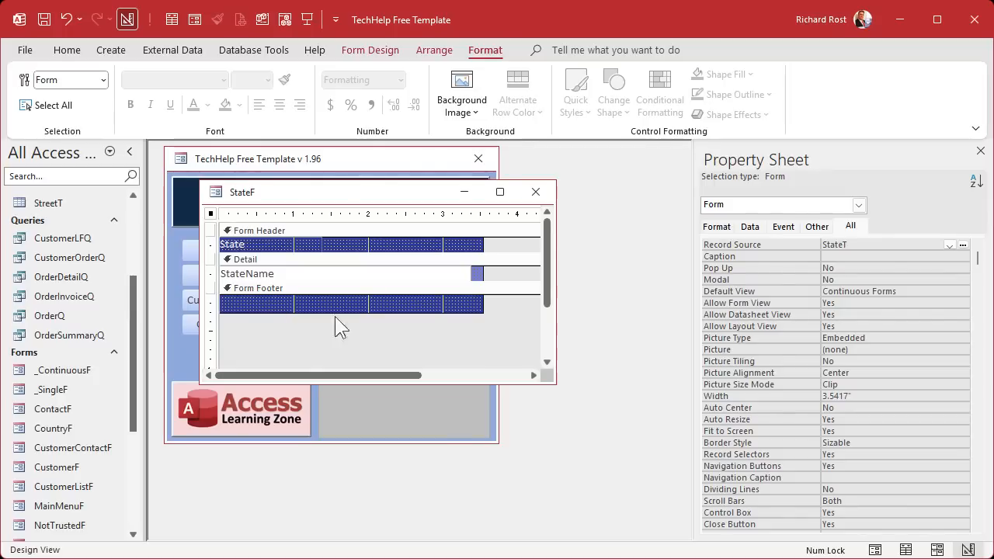
{"action": "left_click", "coordinate": [535, 191]}
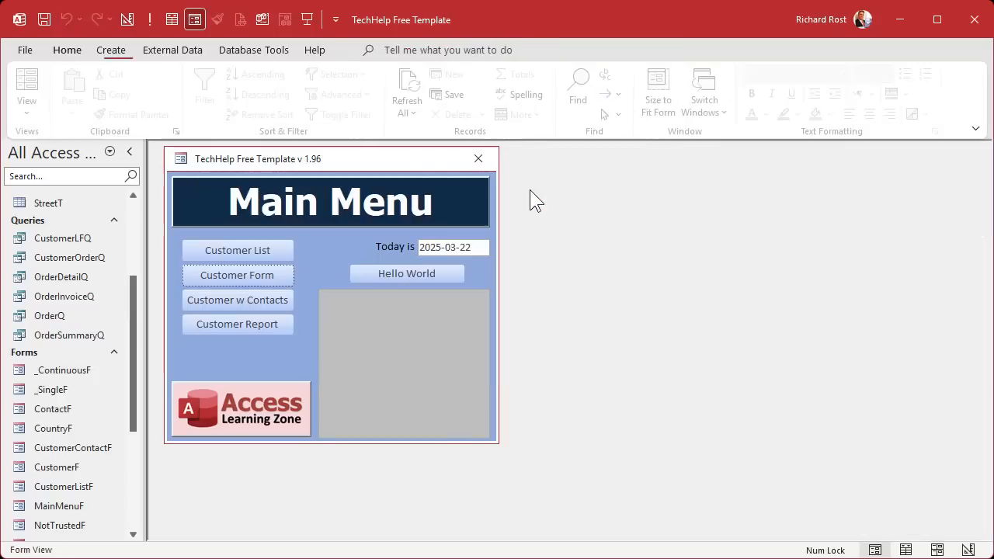
- Open CountryF in Design view, enlarge its window and footer, and drop StateF in as a subform
{"action": "scroll", "coordinate": [133, 381], "scroll_direction": "down", "scroll_amount": 3}
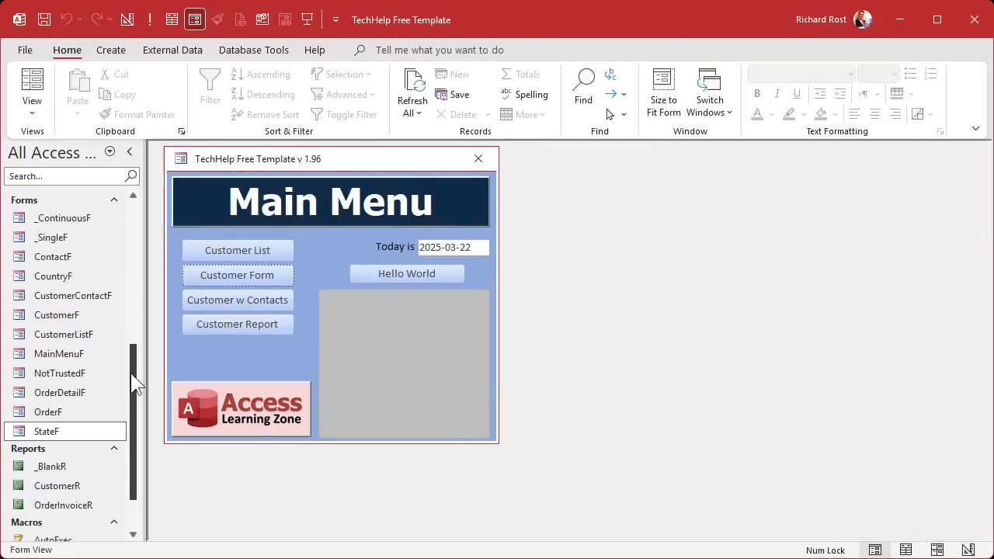
{"action": "double_click", "coordinate": [66, 278]}
{"action": "right_click", "coordinate": [340, 195]}
{"action": "left_click", "coordinate": [372, 313]}
{"action": "left_click_drag", "start_coordinate": [356, 198], "coordinate": [344, 172]}
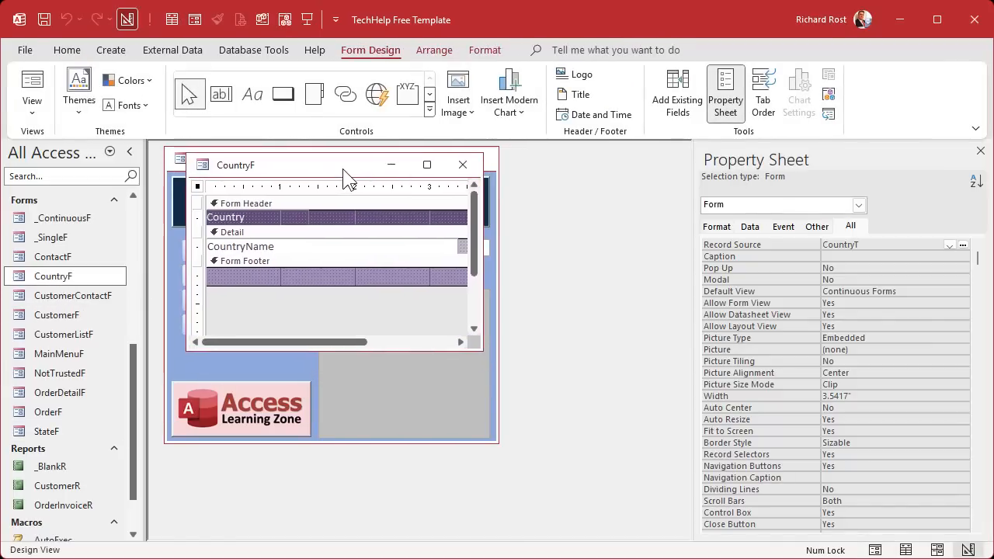
{"action": "left_click_drag", "start_coordinate": [478, 347], "coordinate": [679, 510]}
{"action": "left_click_drag", "start_coordinate": [382, 286], "coordinate": [377, 459]}
{"action": "left_click_drag", "start_coordinate": [48, 431], "coordinate": [292, 322]}
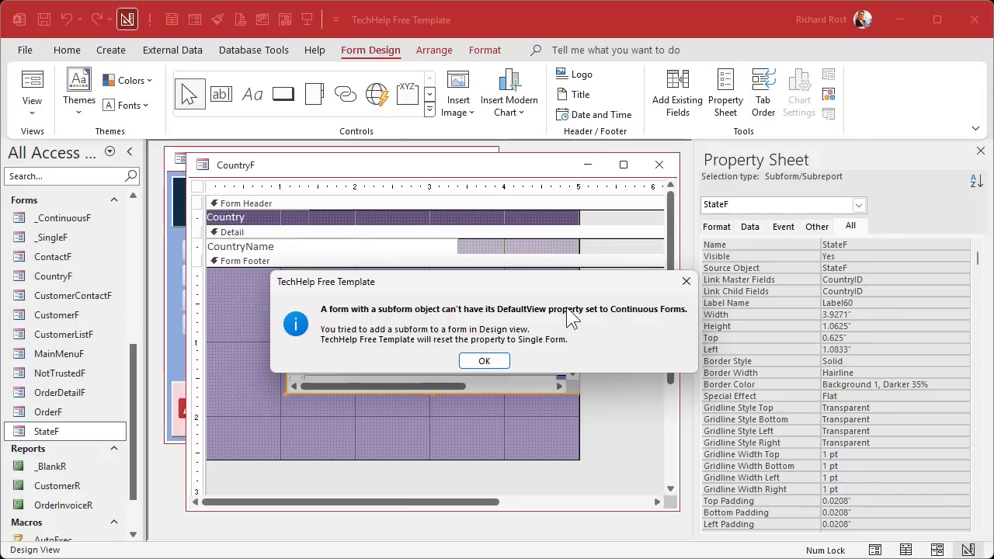
{"action": "left_click", "coordinate": [489, 362]}
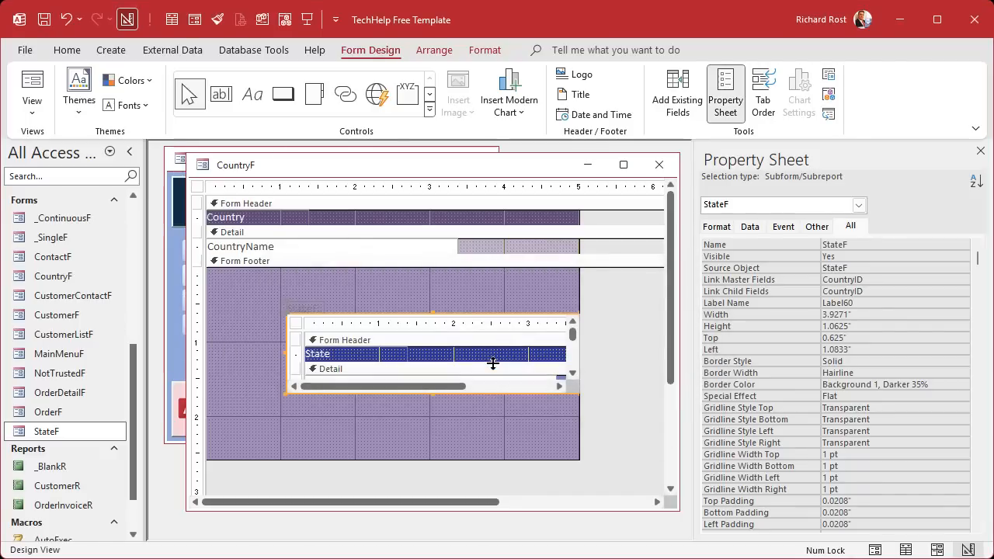
- Set CountryF's Default View to Continuous Forms
{"action": "left_click", "coordinate": [198, 187]}
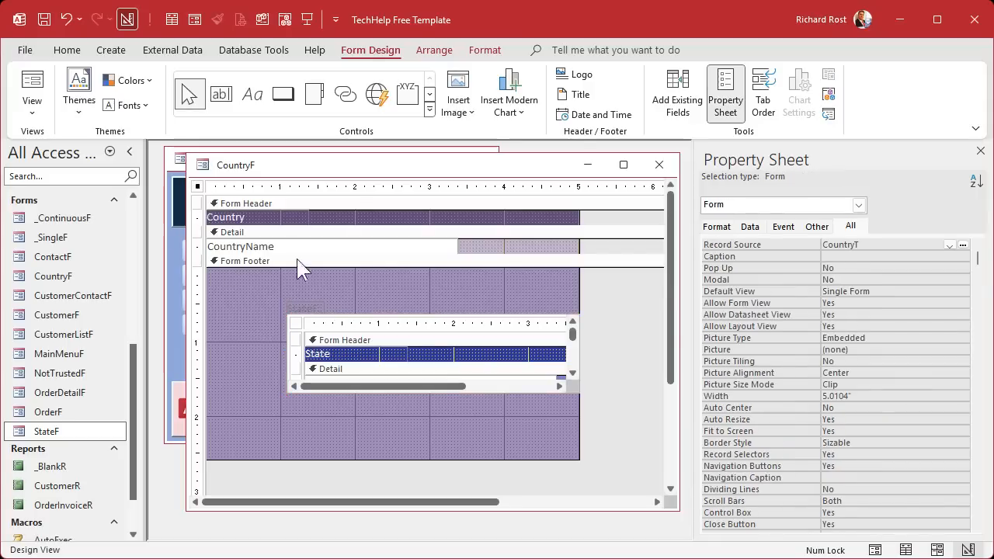
{"action": "left_click", "coordinate": [893, 291]}
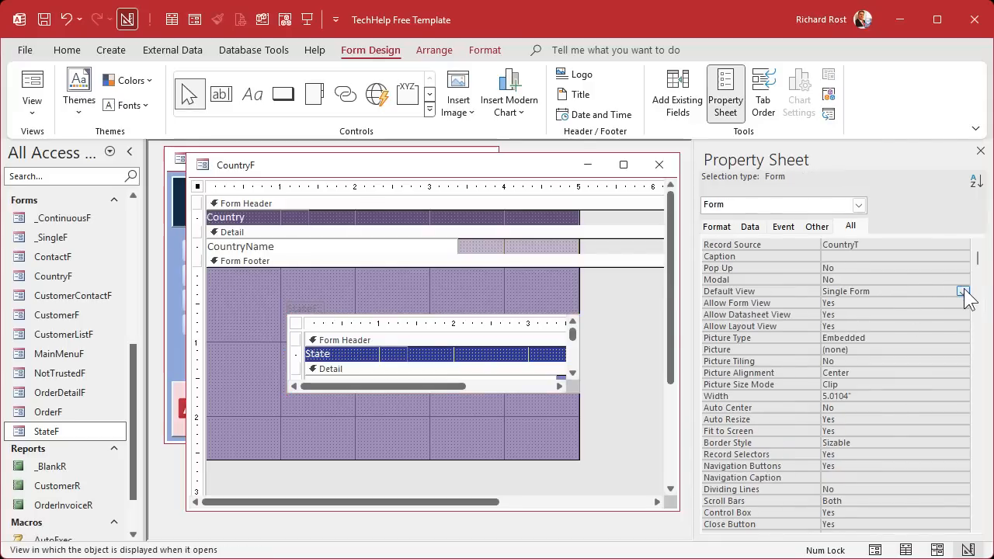
{"action": "left_click", "coordinate": [963, 291]}
{"action": "left_click", "coordinate": [946, 310]}
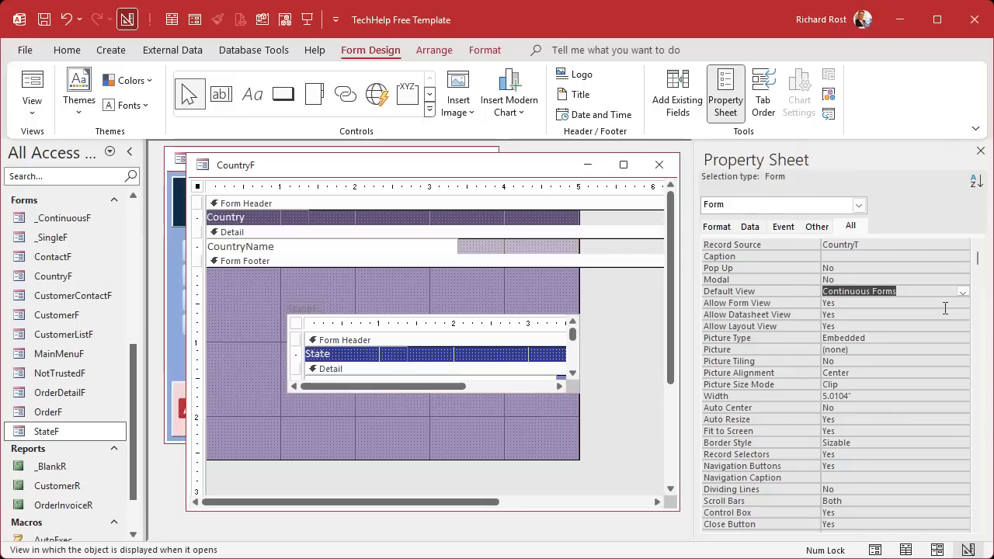
- Remove the subform label, enlarge the subform to 4.8333" by 2.4167", then save and close
{"action": "left_click", "coordinate": [400, 276]}
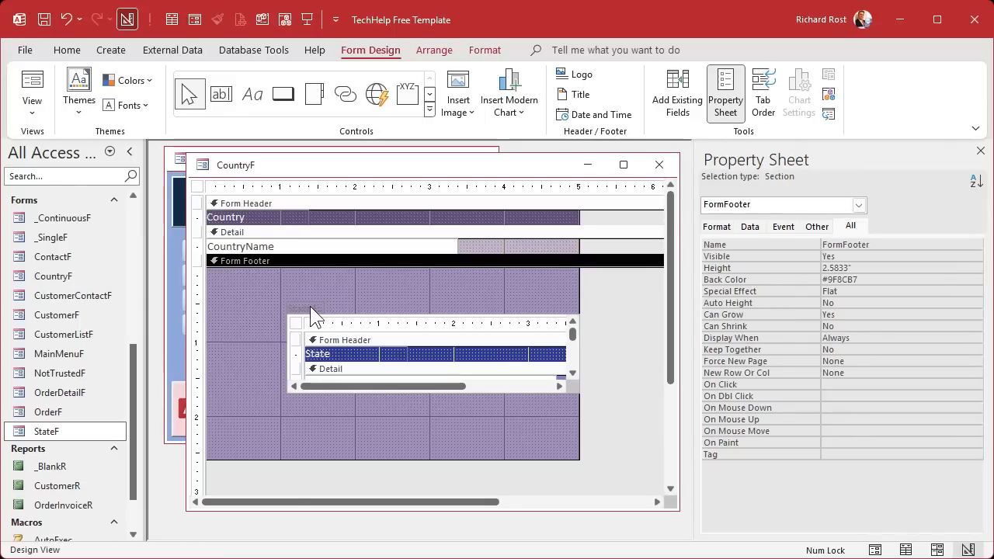
{"action": "left_click", "coordinate": [310, 306]}
{"action": "key", "text": "ctrl+r"}
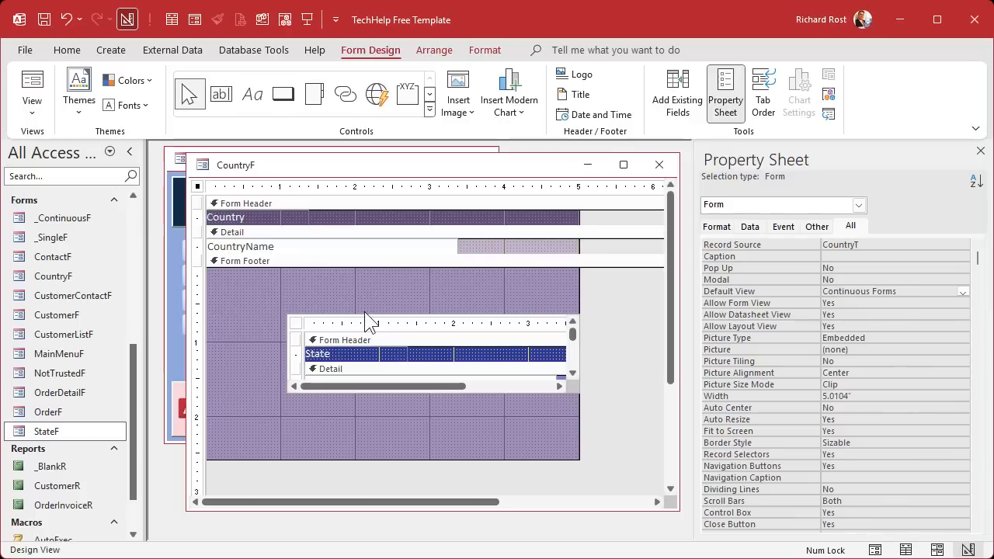
{"action": "left_click_drag", "start_coordinate": [367, 322], "coordinate": [294, 272]}
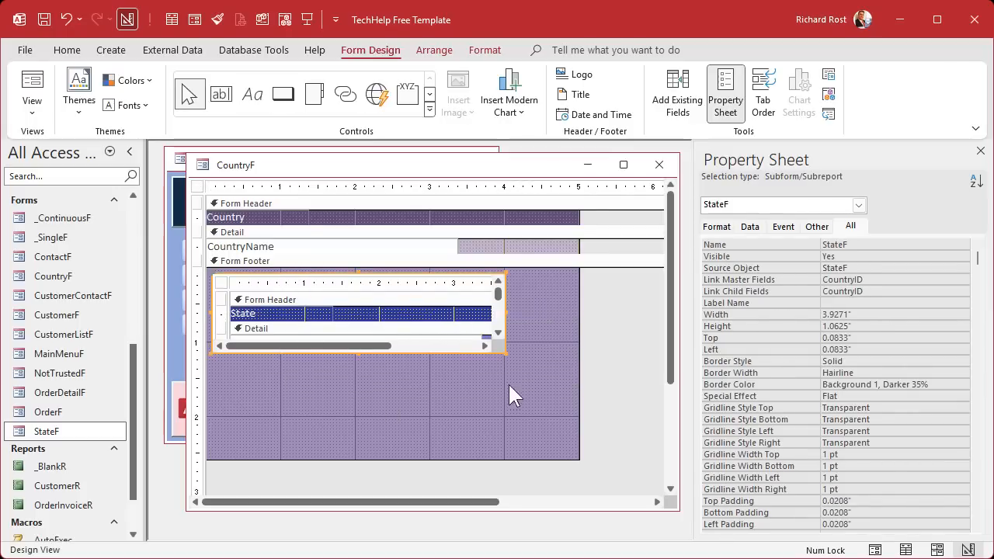
{"action": "left_click_drag", "start_coordinate": [506, 351], "coordinate": [572, 457]}
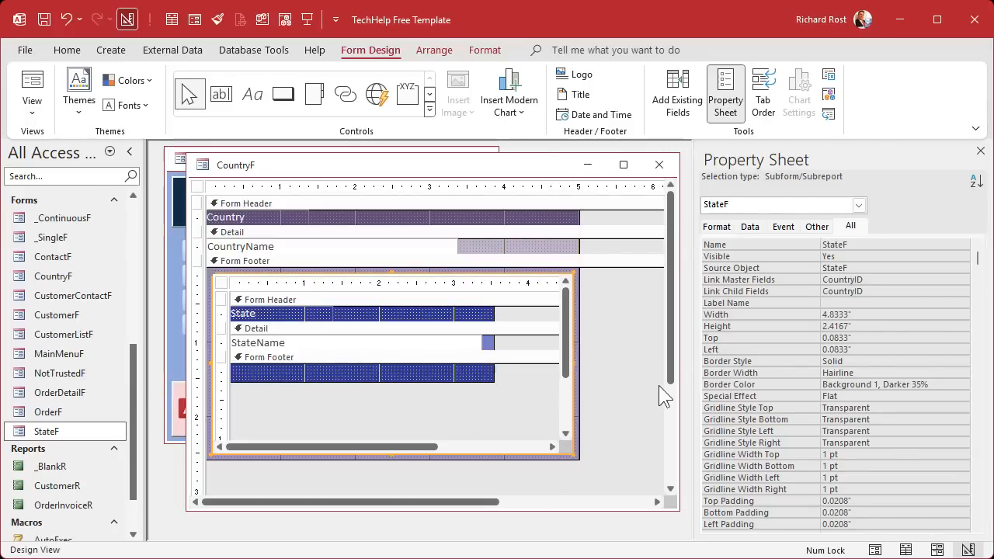
{"action": "left_click", "coordinate": [659, 165]}
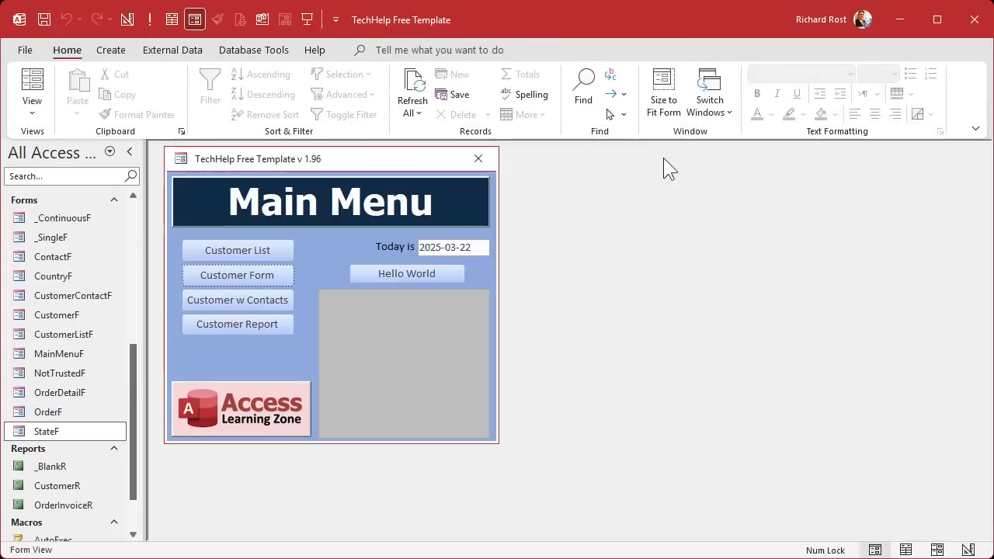
- Run CountryF and switch between Canada and United States to check the State subform filters
{"action": "double_click", "coordinate": [52, 278]}
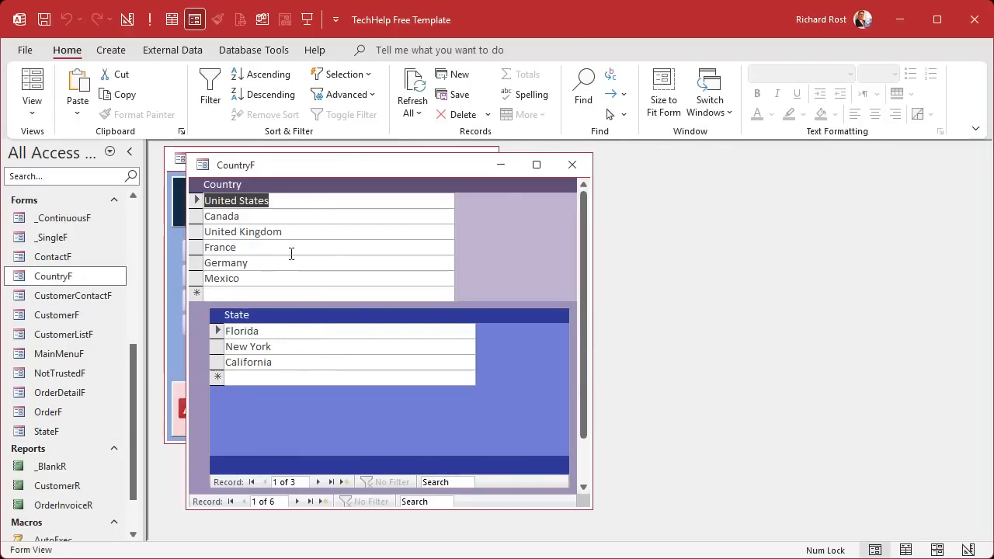
{"action": "left_click", "coordinate": [287, 218]}
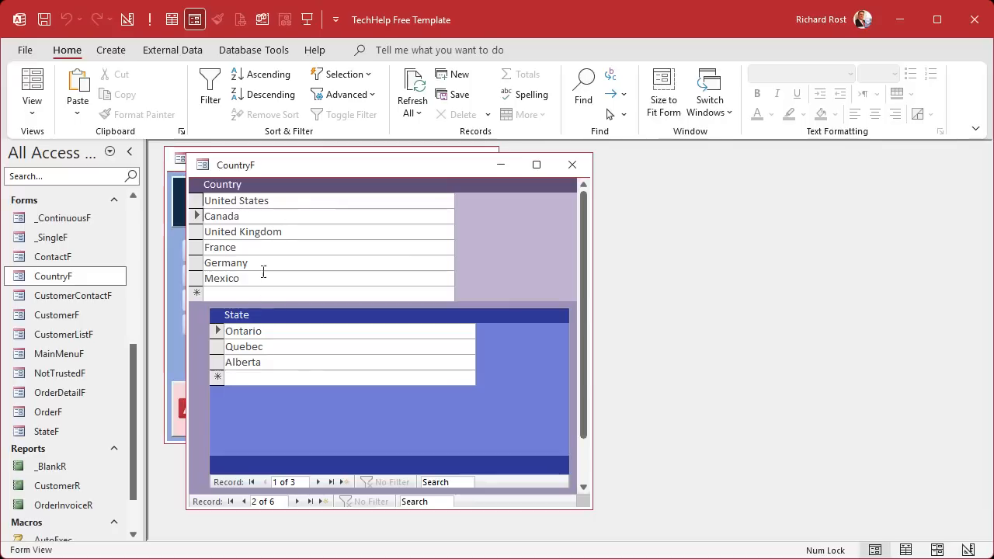
{"action": "left_click", "coordinate": [288, 202]}
{"action": "left_click", "coordinate": [291, 212]}
{"action": "left_click", "coordinate": [294, 200]}
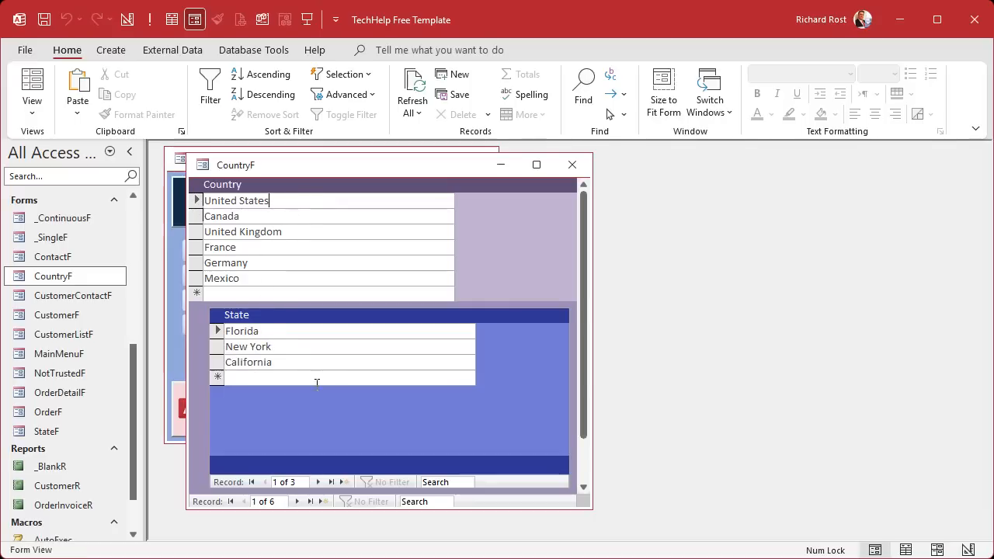
- Add Vermont under United States, then reopen CountryF and recheck Canada and United States
{"action": "left_click", "coordinate": [286, 377]}
{"action": "type", "text": "Vermont"}
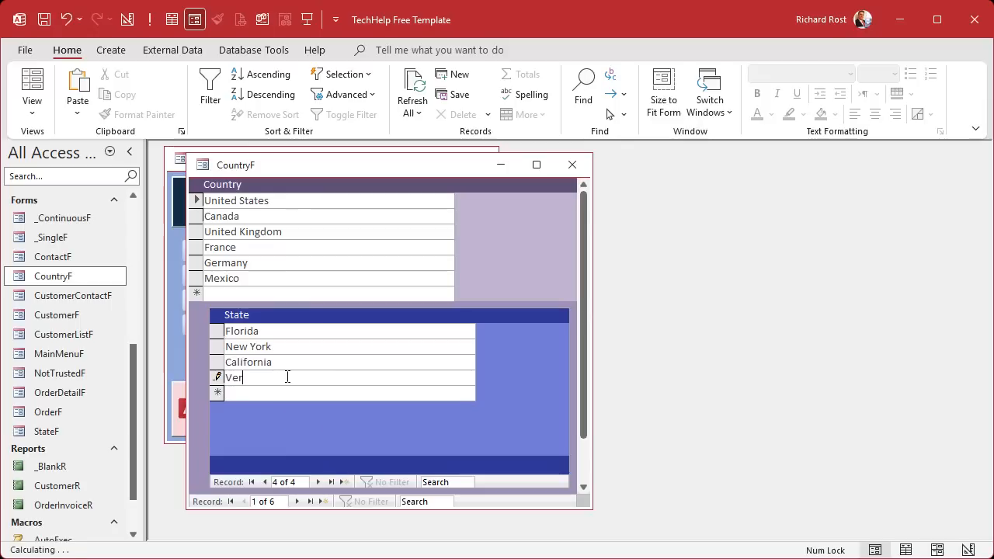
{"action": "key", "text": "Return"}
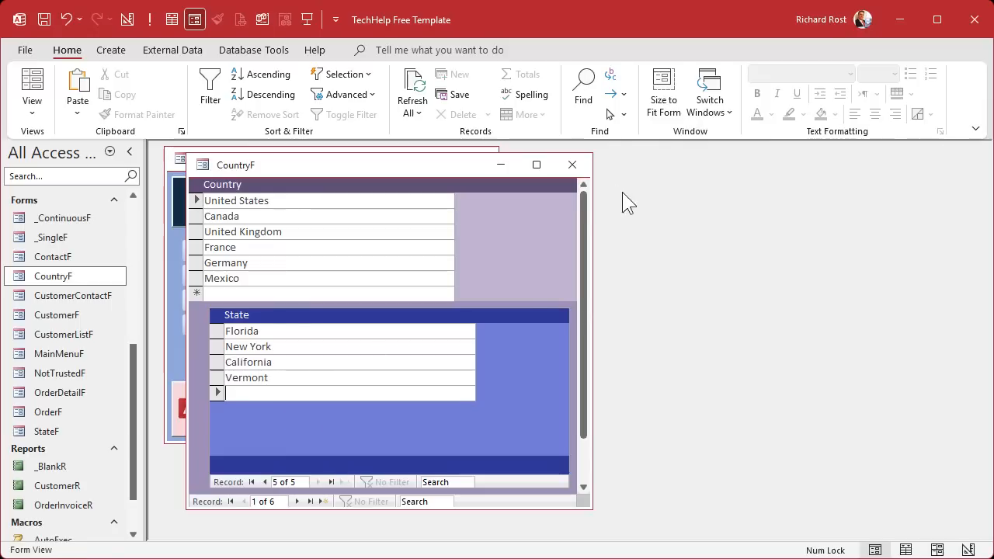
{"action": "left_click", "coordinate": [572, 164]}
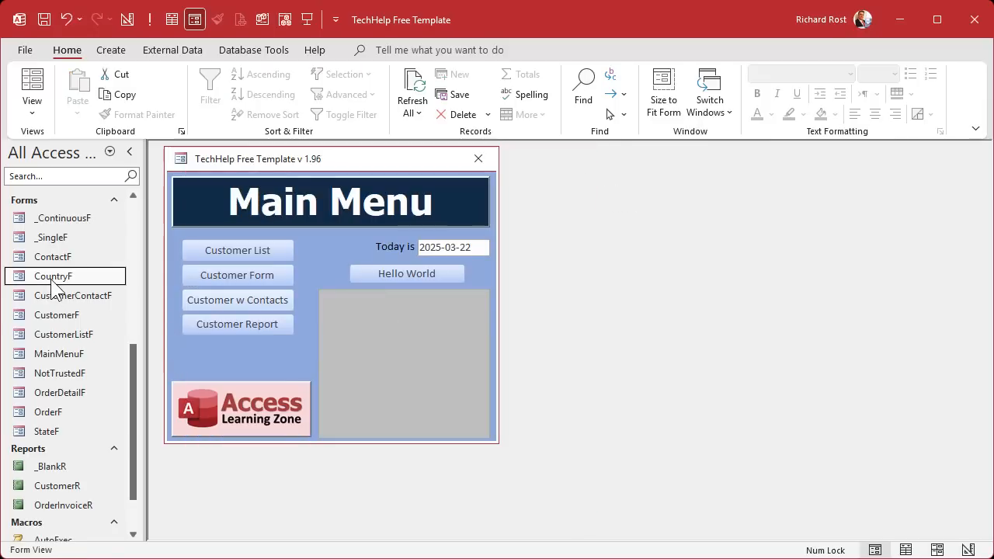
{"action": "double_click", "coordinate": [53, 283]}
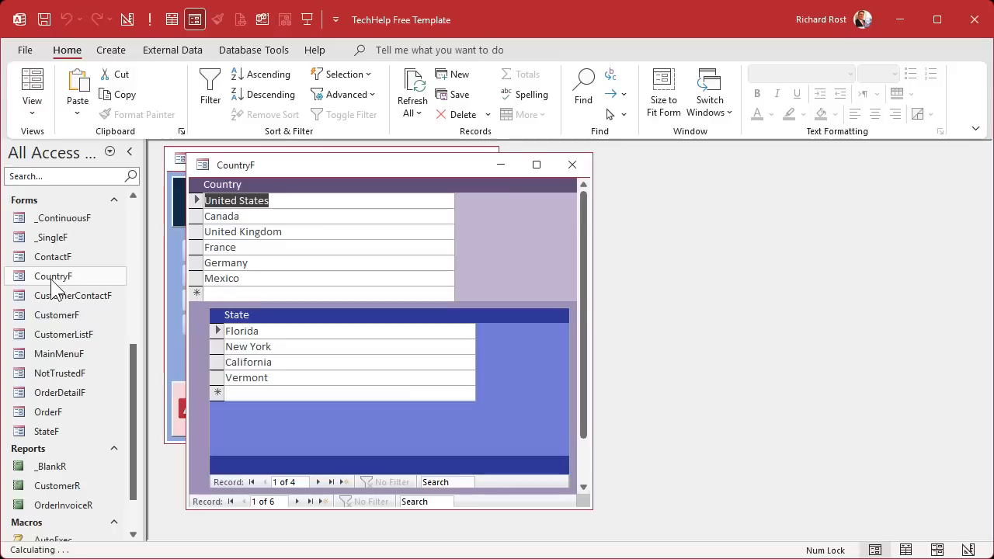
{"action": "left_click", "coordinate": [286, 217]}
{"action": "left_click", "coordinate": [291, 199]}
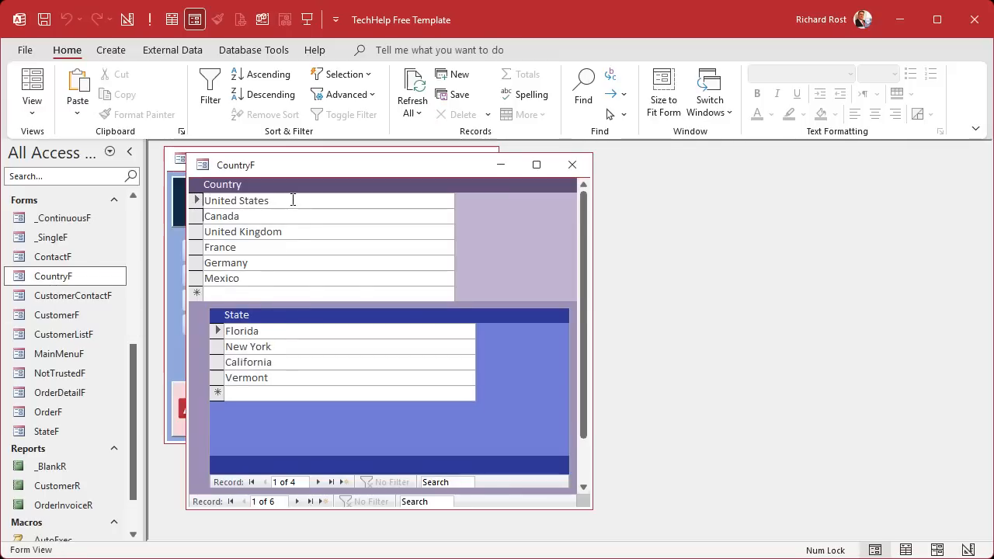
- In Design view, verify the subform's Link Master and Child Fields use CountryID, then close CountryF
{"action": "right_click", "coordinate": [455, 165]}
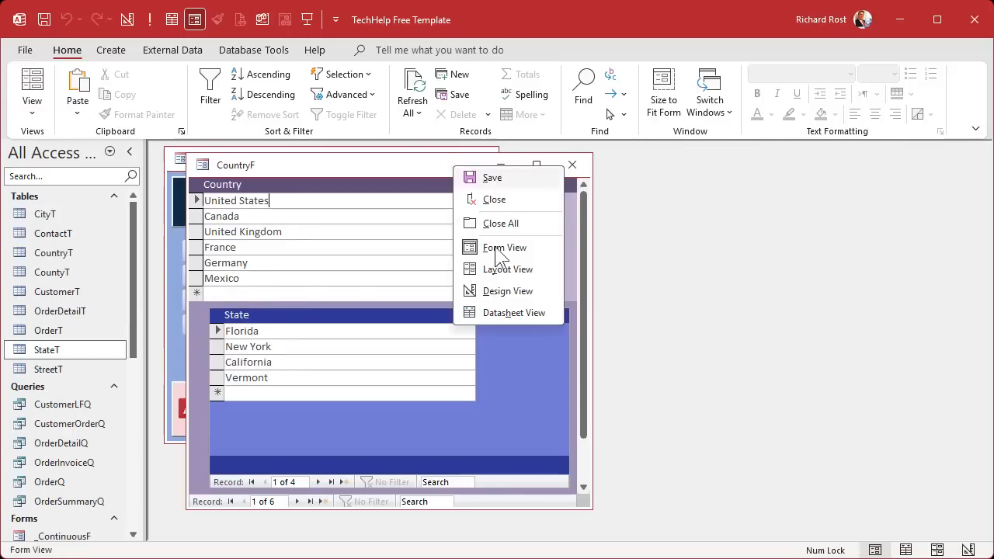
{"action": "left_click", "coordinate": [493, 292]}
{"action": "left_click", "coordinate": [284, 277]}
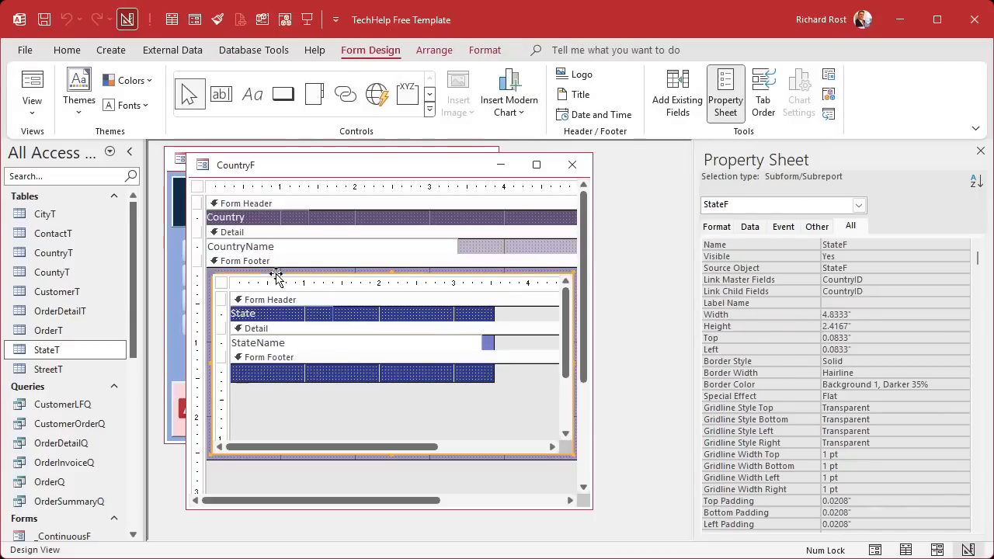
{"action": "left_click", "coordinate": [723, 279]}
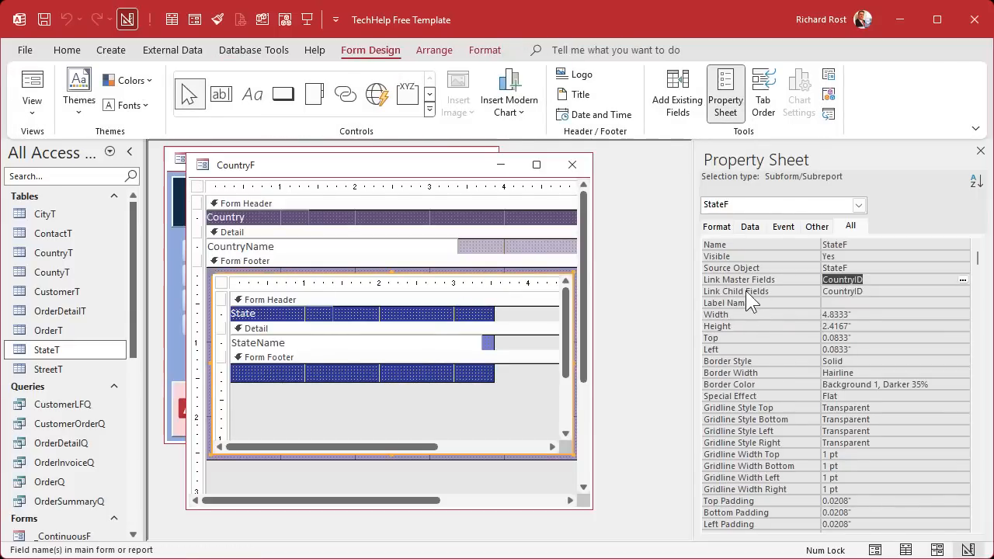
{"action": "left_click", "coordinate": [745, 292]}
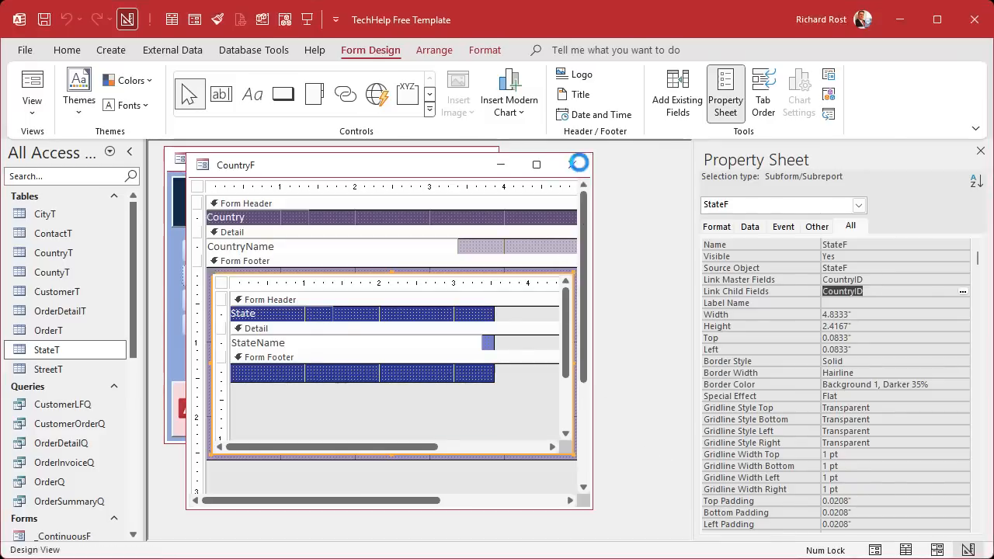
{"action": "left_click", "coordinate": [579, 162]}
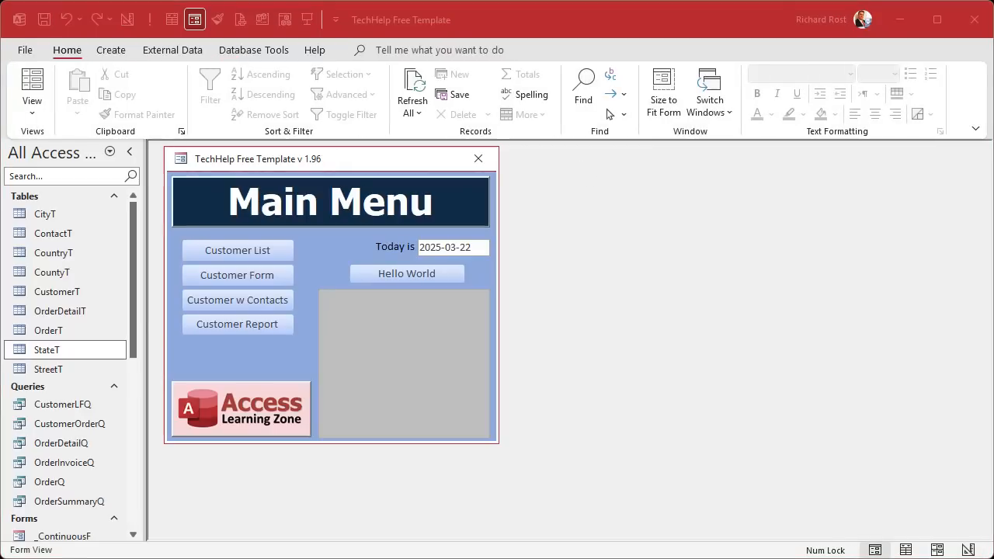
- Duplicate the StateF form as CountyF and open the copy in Design View
{"action": "scroll", "coordinate": [92, 462], "scroll_direction": "down", "scroll_amount": 4}
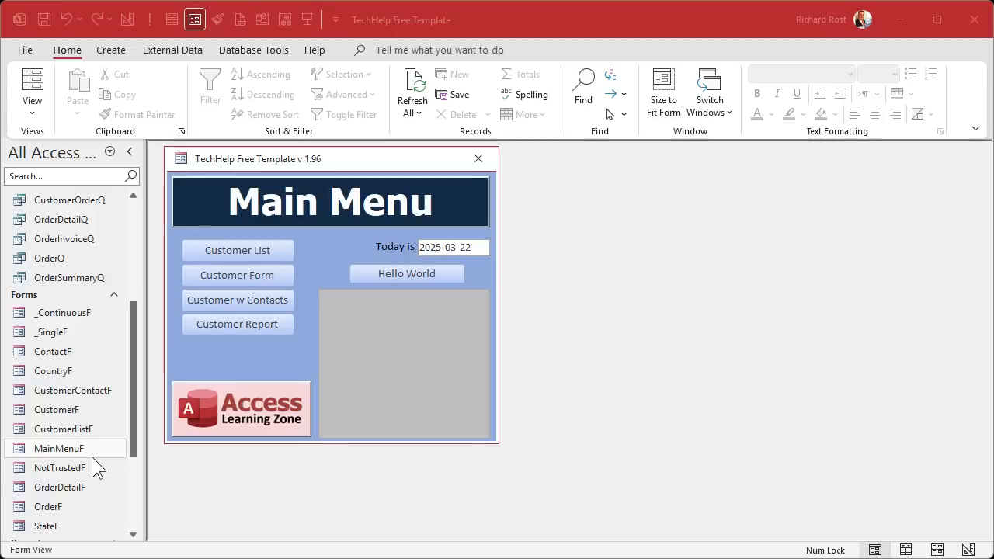
{"action": "scroll", "coordinate": [92, 457], "scroll_direction": "down", "scroll_amount": 3}
{"action": "left_click", "coordinate": [67, 415]}
{"action": "key", "text": "ctrl+c"}
{"action": "key", "text": "ctrl+v"}
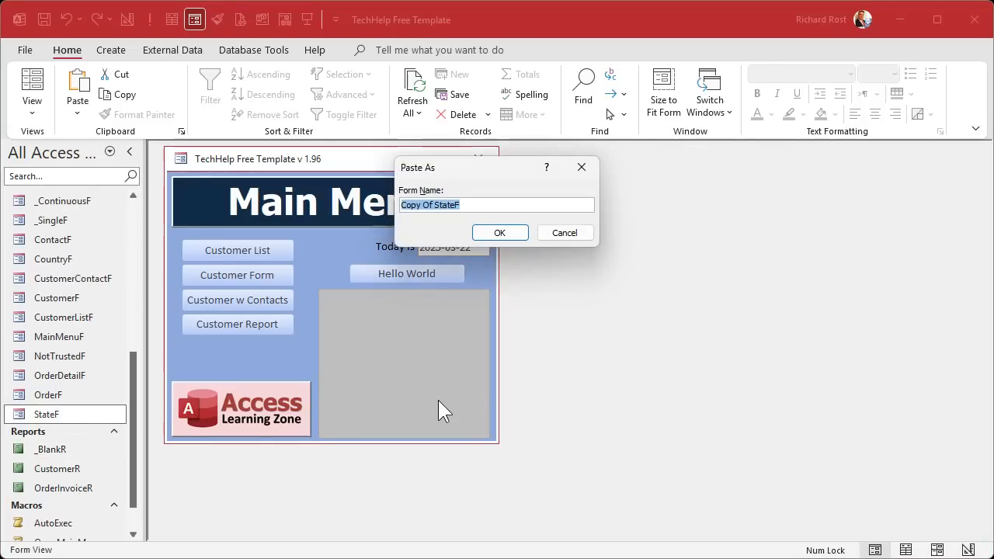
{"action": "type", "text": "County"}
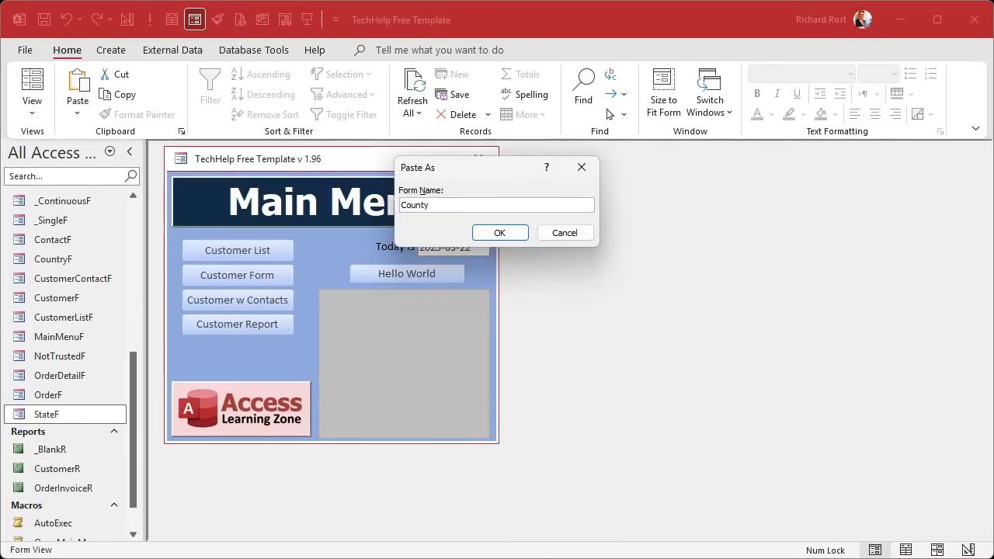
{"action": "type", "text": "F"}
{"action": "key", "text": "Return"}
{"action": "right_click", "coordinate": [54, 278]}
{"action": "left_click", "coordinate": [109, 332]}
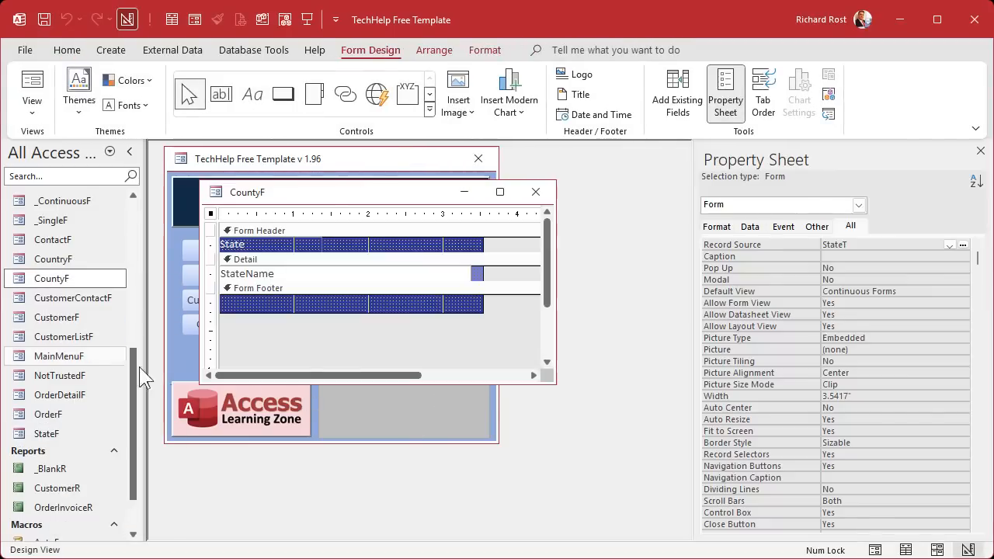
- Color CountyF's Form Header and Form Footer dark green #177B34
{"action": "left_click", "coordinate": [477, 250]}
{"action": "left_click", "coordinate": [487, 46]}
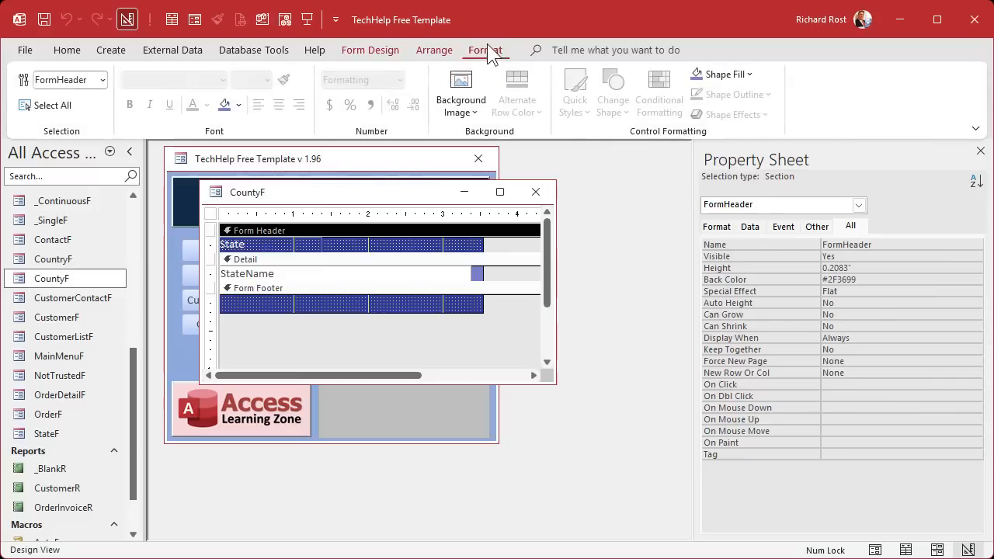
{"action": "left_click", "coordinate": [240, 104]}
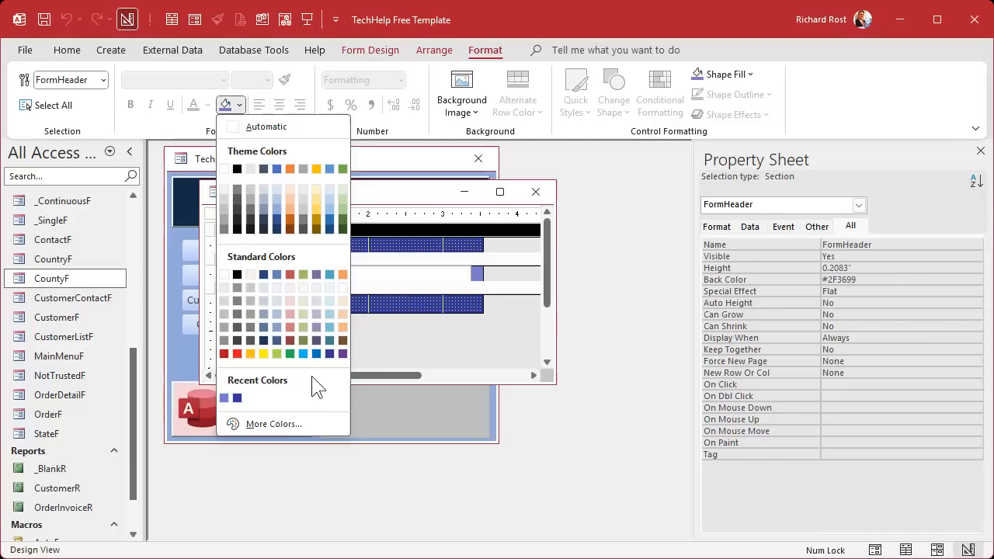
{"action": "left_click", "coordinate": [289, 353]}
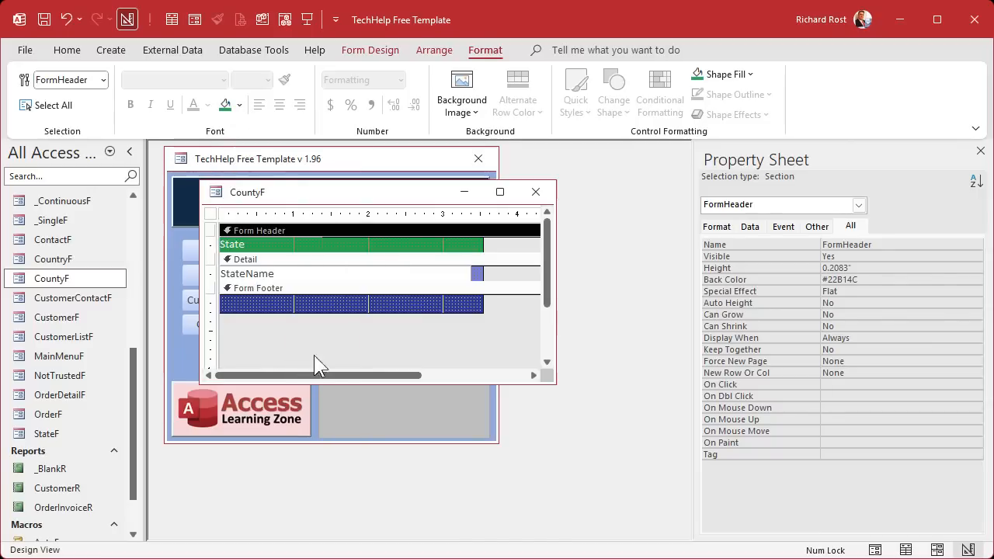
{"action": "left_click", "coordinate": [241, 106]}
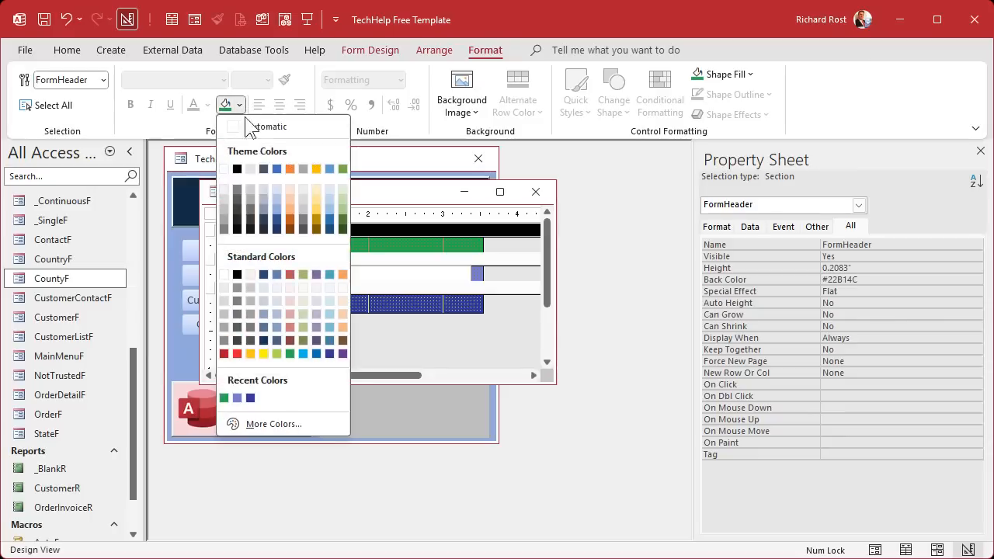
{"action": "left_click", "coordinate": [311, 424]}
{"action": "left_click", "coordinate": [540, 262]}
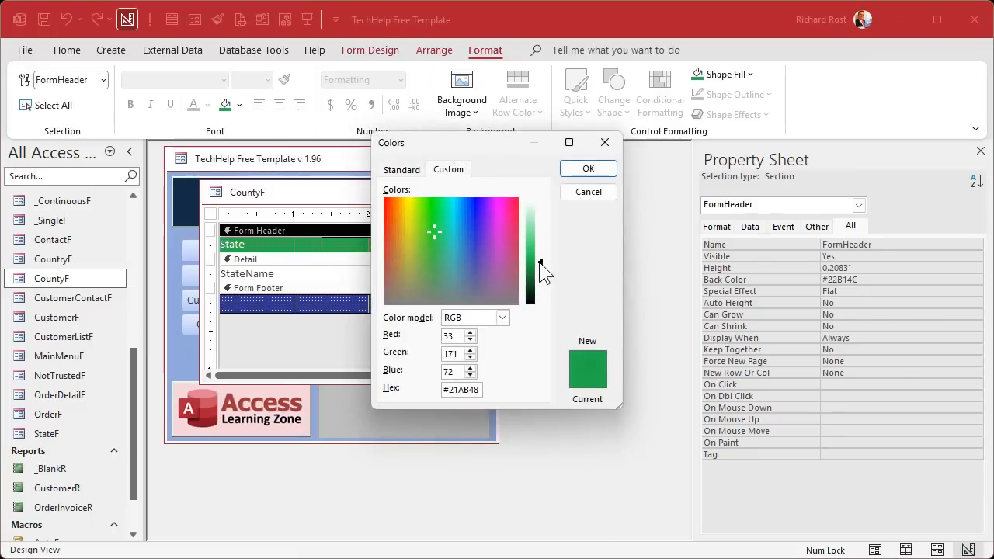
{"action": "left_click_drag", "start_coordinate": [541, 264], "coordinate": [538, 284]}
{"action": "left_click", "coordinate": [584, 169]}
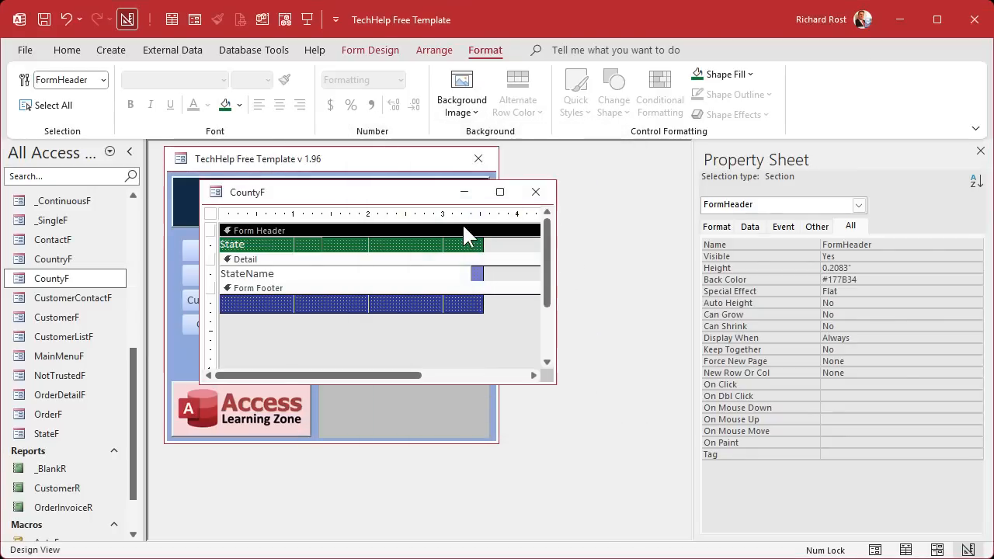
{"action": "left_click", "coordinate": [408, 288]}
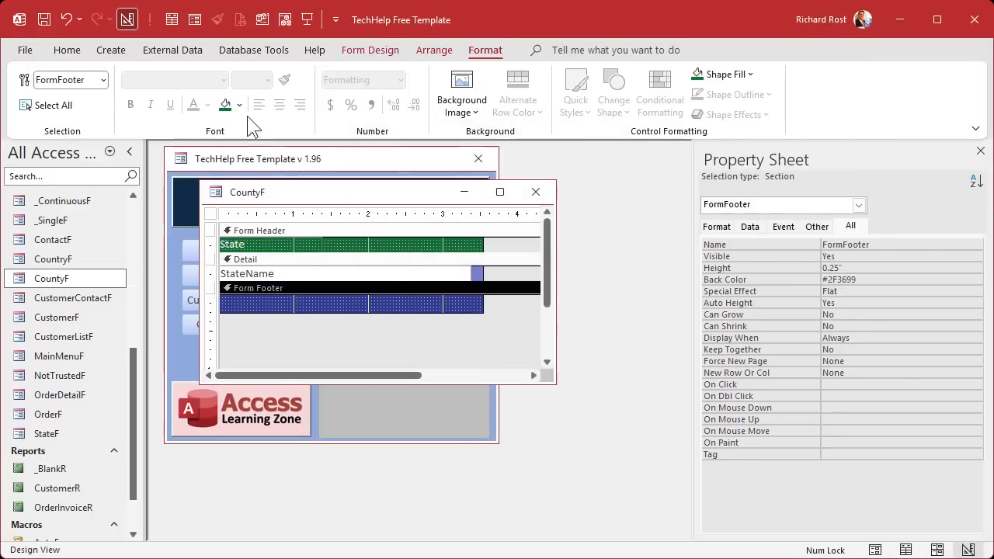
{"action": "left_click", "coordinate": [224, 104]}
- Give CountyF's Detail section the light green background #C2F4D0
{"action": "left_click", "coordinate": [425, 256]}
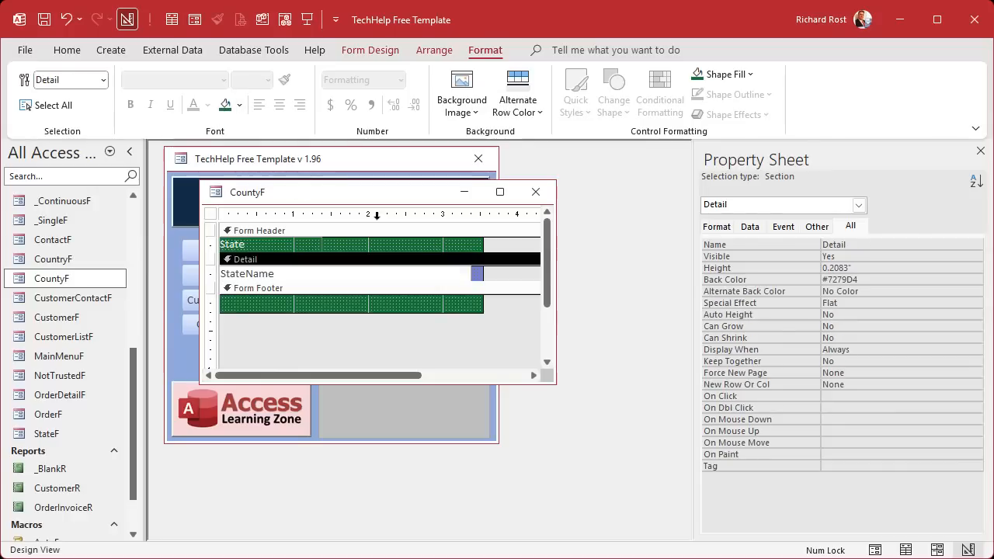
{"action": "left_click", "coordinate": [225, 104]}
{"action": "left_click", "coordinate": [240, 104]}
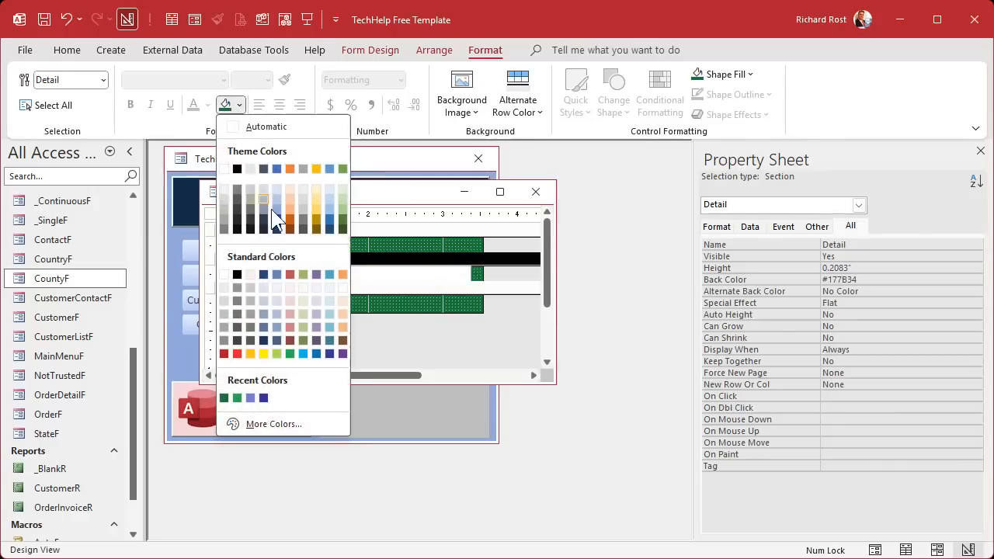
{"action": "left_click", "coordinate": [286, 423]}
{"action": "left_click_drag", "start_coordinate": [531, 289], "coordinate": [535, 211]}
{"action": "left_click", "coordinate": [574, 171]}
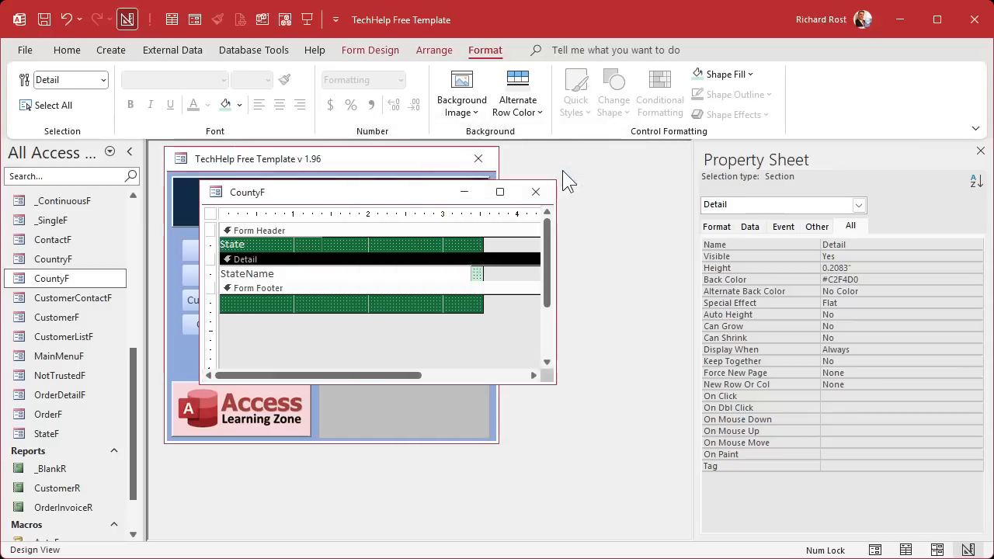
{"action": "left_click", "coordinate": [389, 324]}
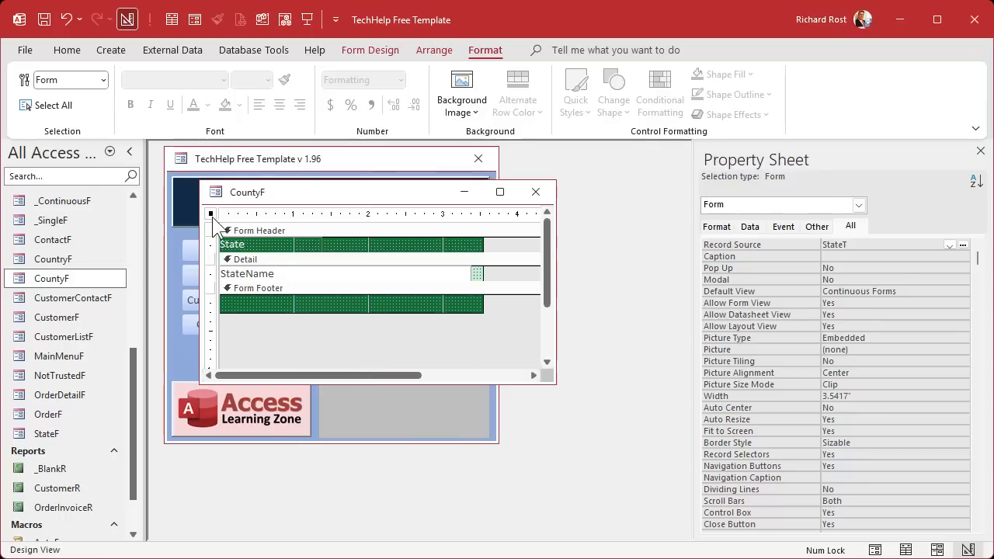
- Base CountyF on CountyT and change its header label from State to County
{"action": "left_click", "coordinate": [949, 245]}
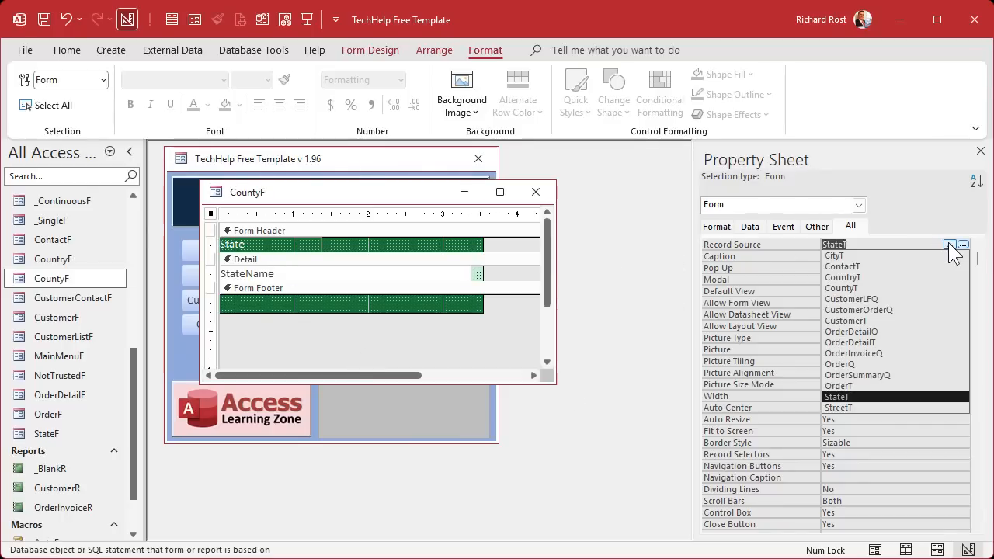
{"action": "left_click", "coordinate": [931, 288]}
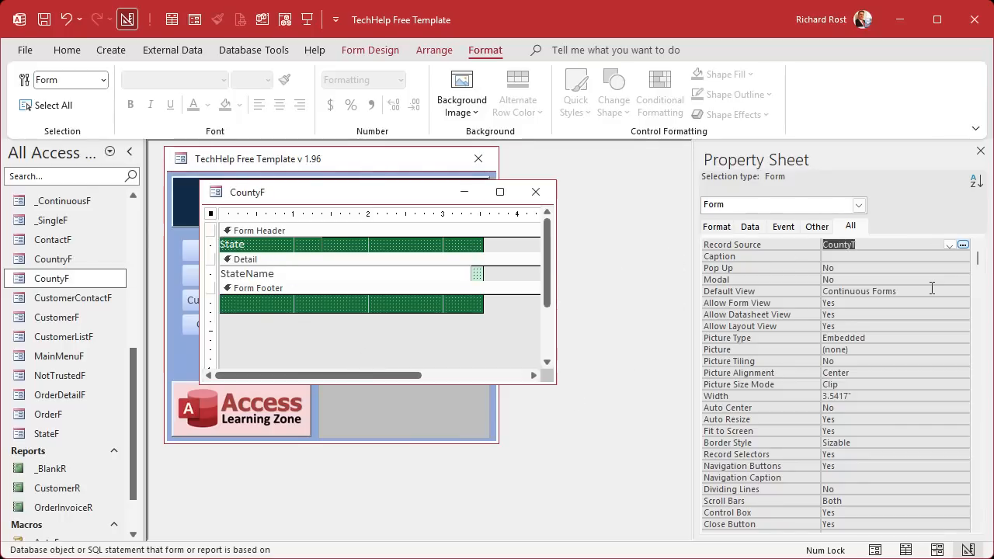
{"action": "left_click", "coordinate": [309, 275]}
{"action": "left_click", "coordinate": [253, 245]}
{"action": "left_click_drag", "start_coordinate": [252, 245], "coordinate": [172, 241]}
{"action": "type", "text": "County"}
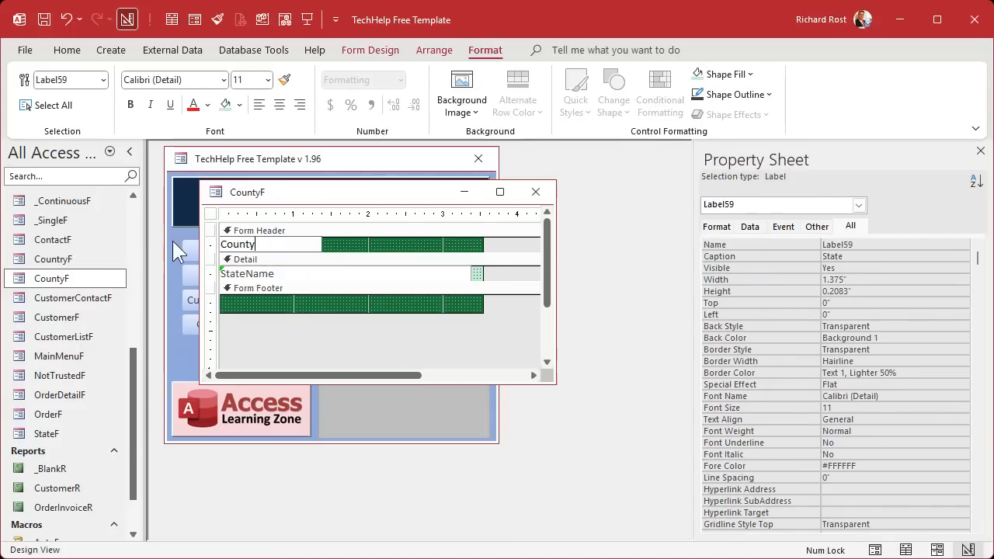
{"action": "key", "text": "Return"}
- Bind the text box to CountyName, rename it CountyName, and close the design
{"action": "left_click", "coordinate": [327, 274]}
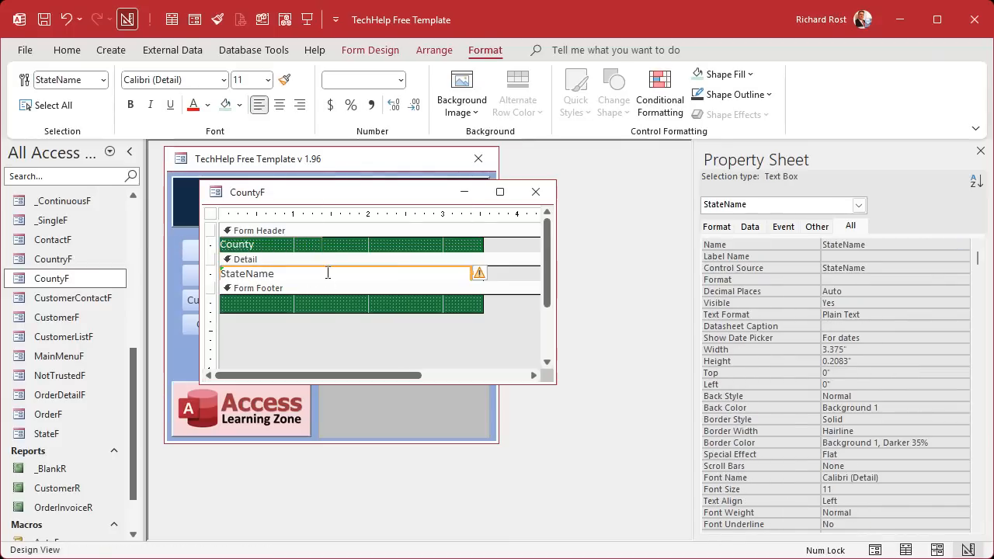
{"action": "left_click", "coordinate": [885, 268]}
{"action": "left_click", "coordinate": [949, 267]}
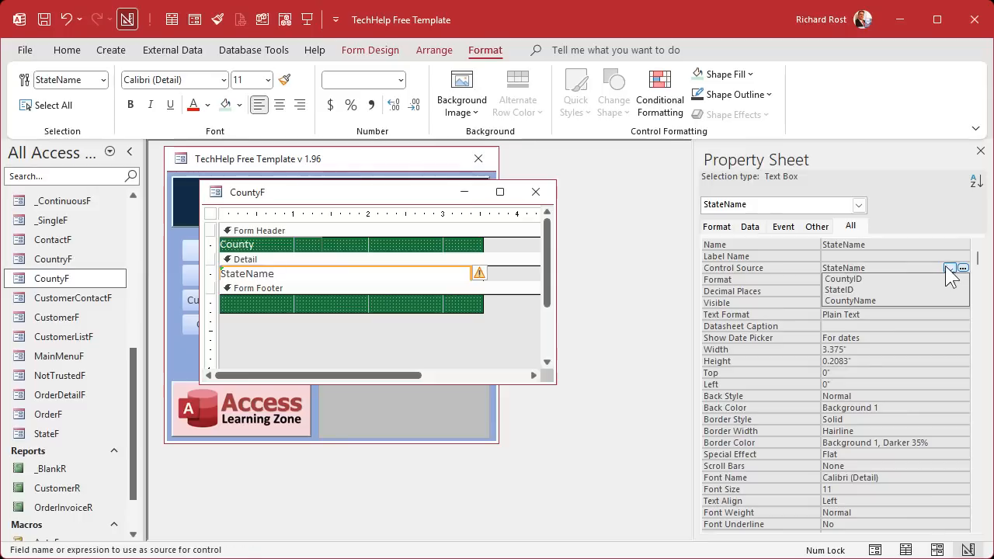
{"action": "left_click", "coordinate": [917, 304]}
{"action": "left_click_drag", "start_coordinate": [890, 244], "coordinate": [809, 241]}
{"action": "key", "text": "ctrl+v"}
{"action": "key", "text": "Tab"}
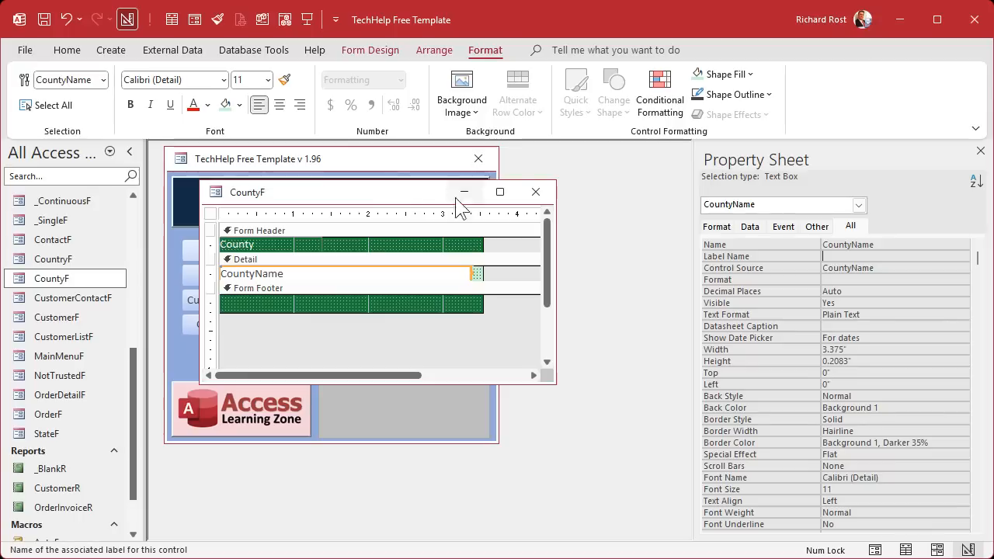
{"action": "left_click", "coordinate": [535, 192]}
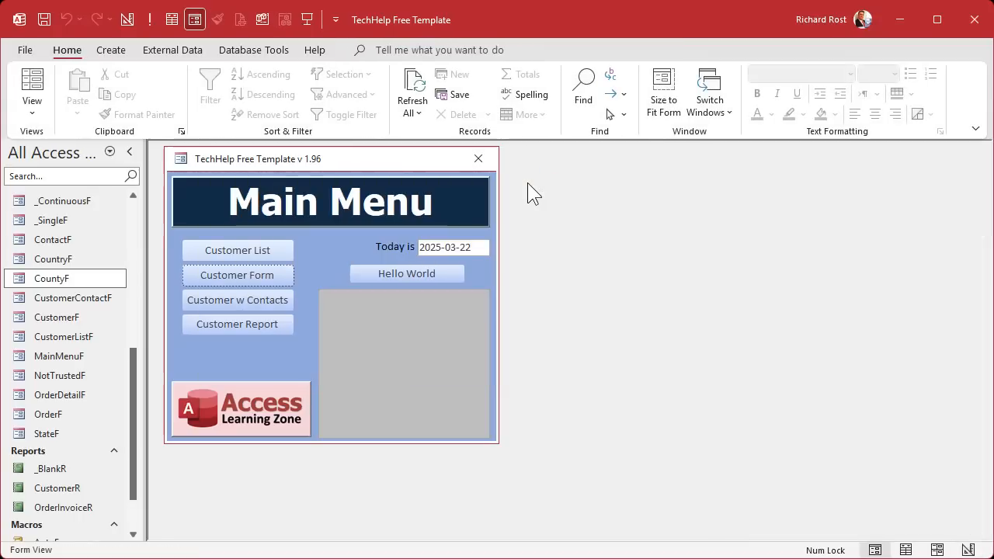
- Open StateF in Design View and drop CountyF as a subform into its enlarged footer
{"action": "left_click", "coordinate": [51, 437]}
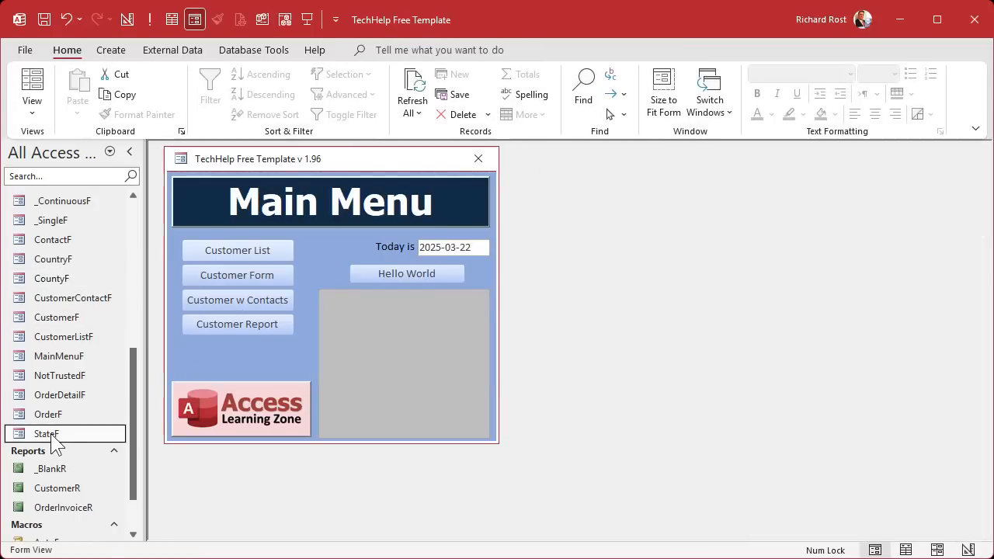
{"action": "right_click", "coordinate": [54, 441]}
{"action": "left_click", "coordinate": [101, 485]}
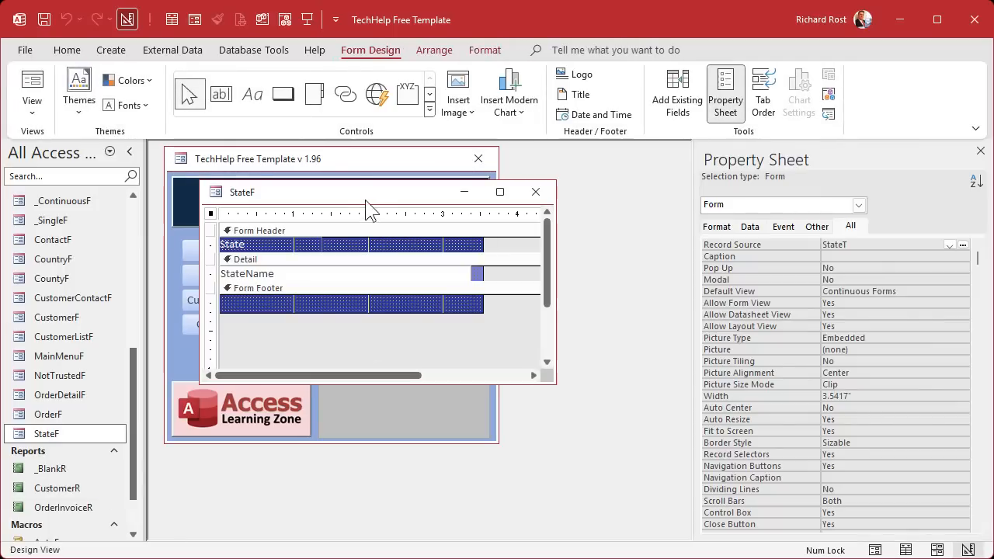
{"action": "left_click_drag", "start_coordinate": [371, 209], "coordinate": [349, 182]}
{"action": "left_click_drag", "start_coordinate": [530, 355], "coordinate": [617, 524]}
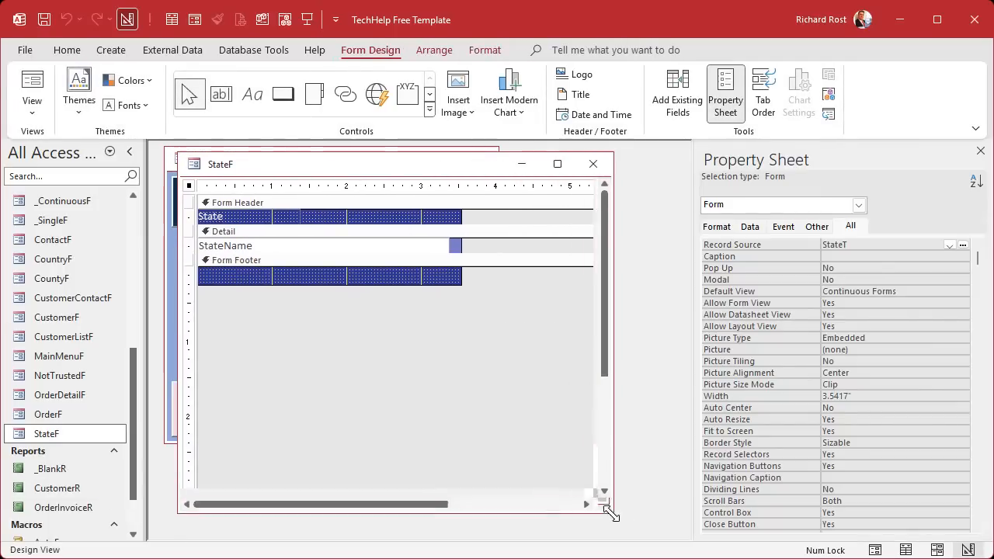
{"action": "left_click", "coordinate": [463, 294]}
{"action": "left_click_drag", "start_coordinate": [468, 300], "coordinate": [460, 461]}
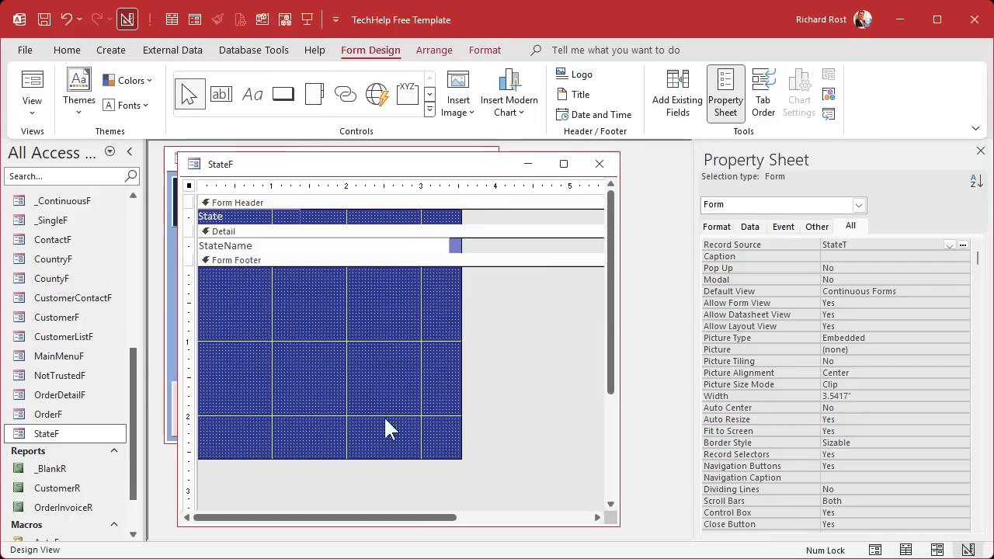
{"action": "left_click_drag", "start_coordinate": [52, 281], "coordinate": [247, 293]}
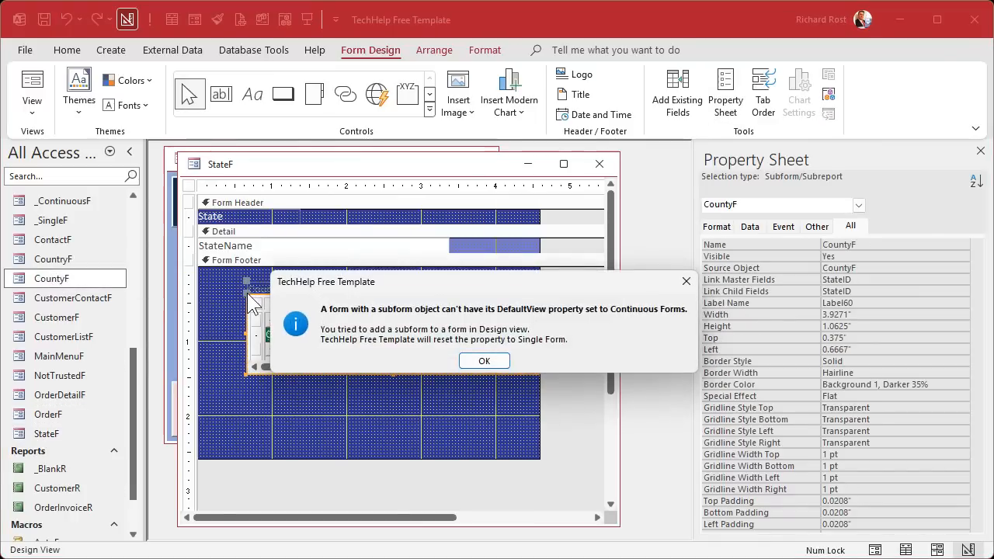
{"action": "left_click", "coordinate": [472, 363]}
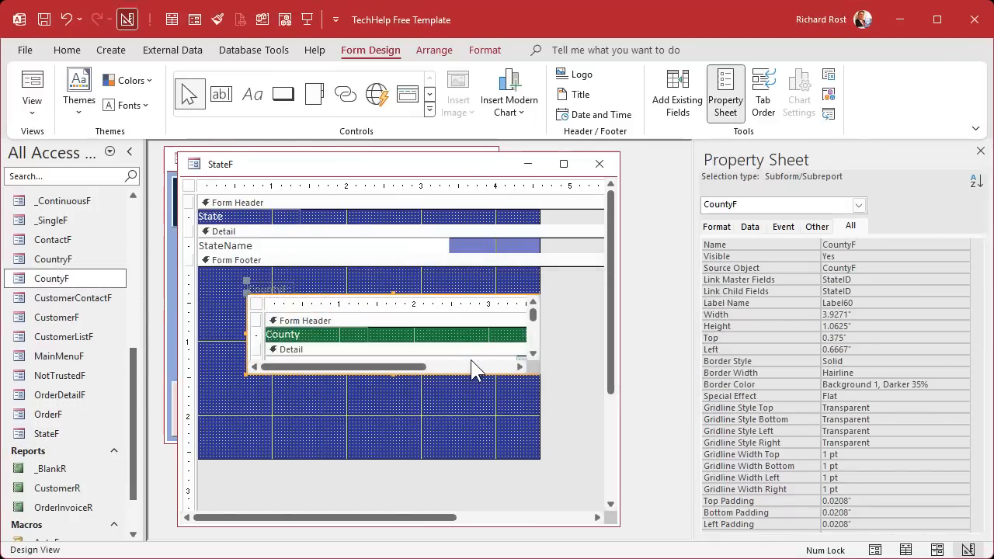
- Restore Continuous Forms, delete the subform label, resize the CountyF subform, and close StateF
{"action": "left_click", "coordinate": [188, 185]}
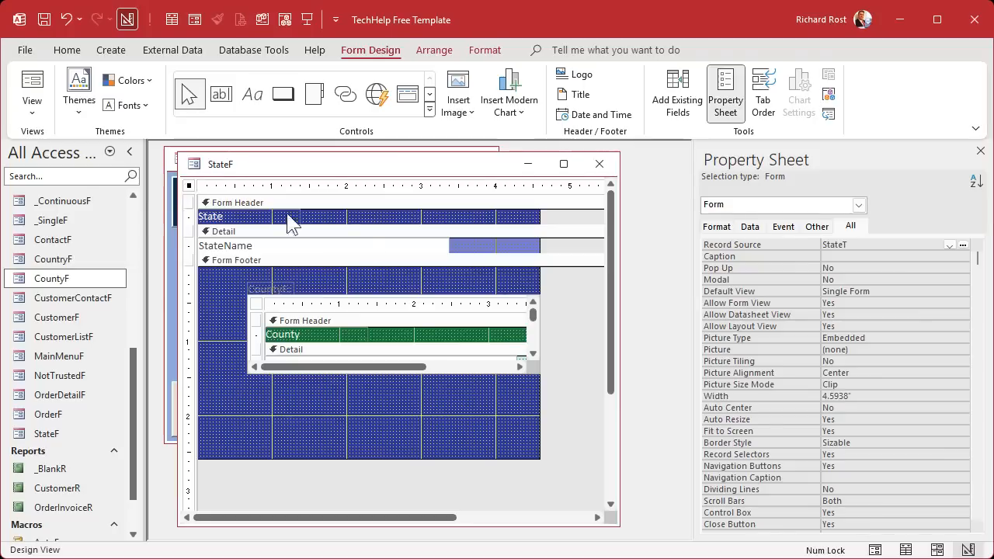
{"action": "double_click", "coordinate": [885, 287]}
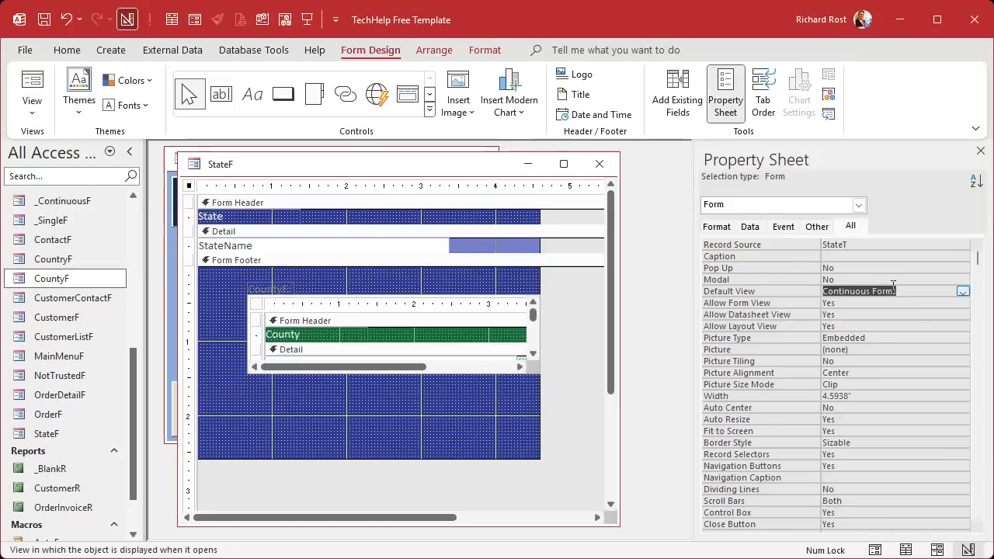
{"action": "left_click", "coordinate": [265, 287]}
{"action": "key", "text": "Delete"}
{"action": "left_click_drag", "start_coordinate": [375, 307], "coordinate": [288, 265]}
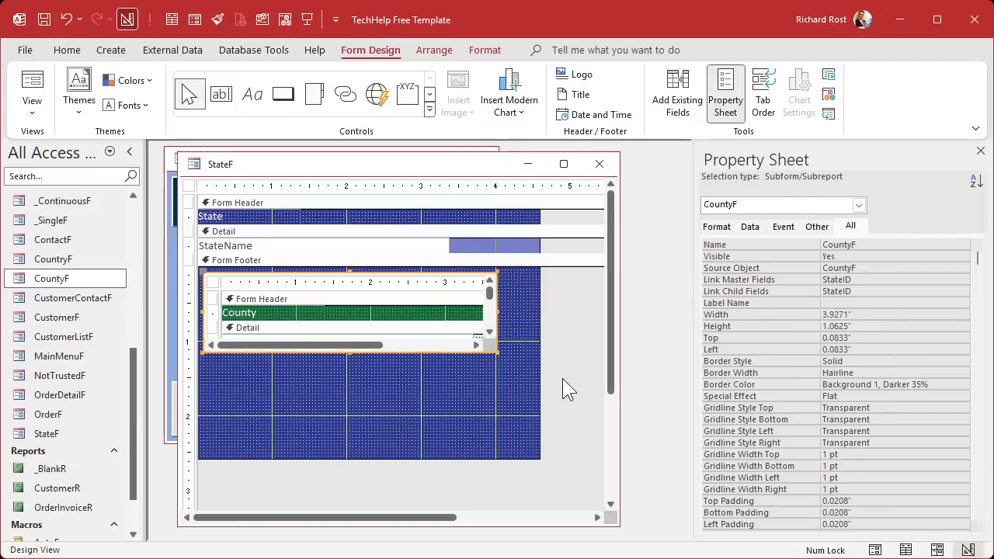
{"action": "left_click_drag", "start_coordinate": [497, 351], "coordinate": [496, 384]}
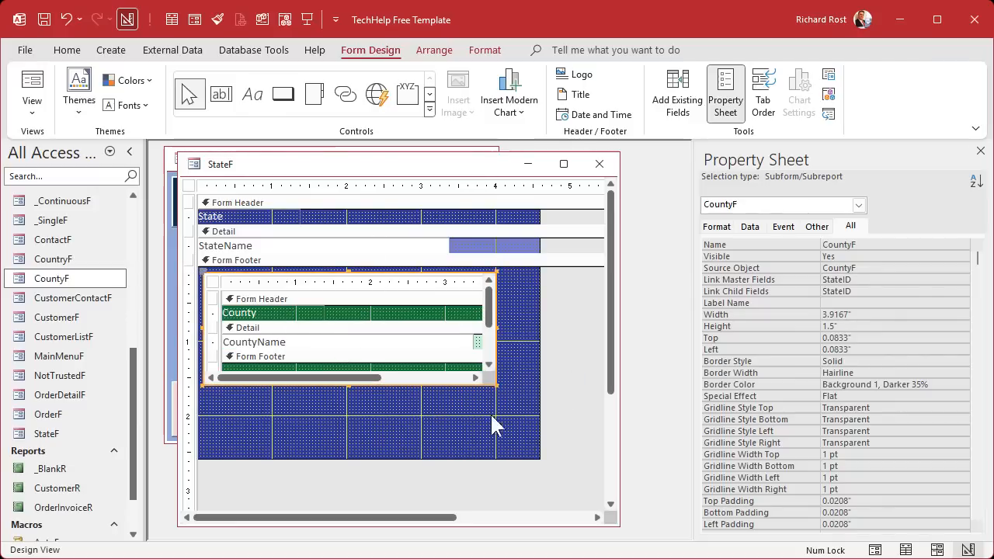
{"action": "left_click_drag", "start_coordinate": [541, 457], "coordinate": [501, 389]}
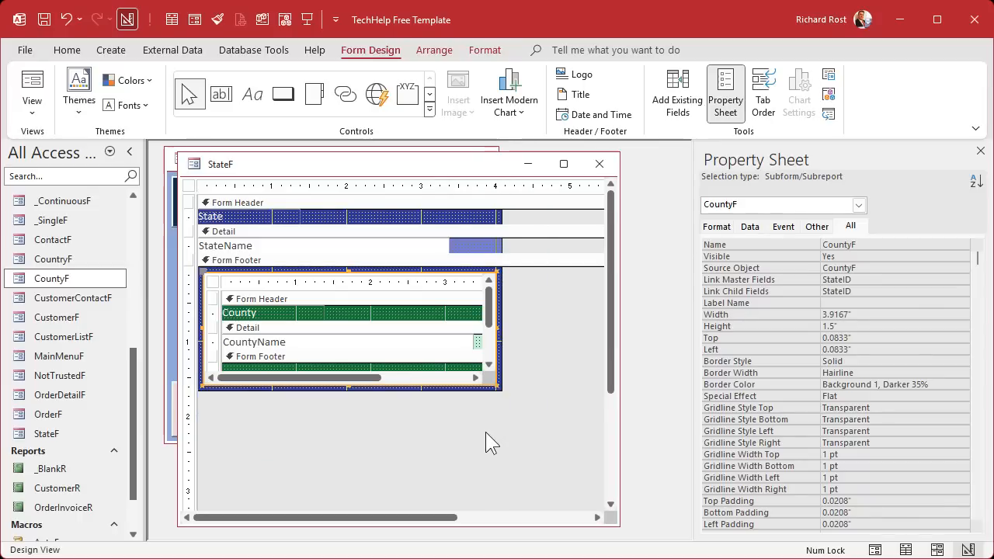
{"action": "left_click", "coordinate": [606, 165]}
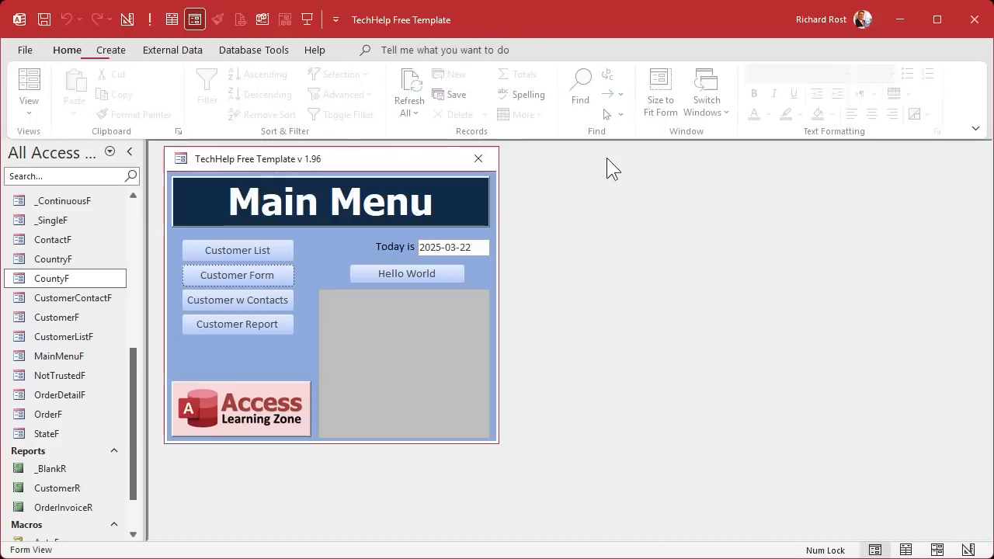
- Open CountryF and view New York's counties in the nested subforms
{"action": "left_click", "coordinate": [66, 262]}
{"action": "double_click", "coordinate": [66, 261]}
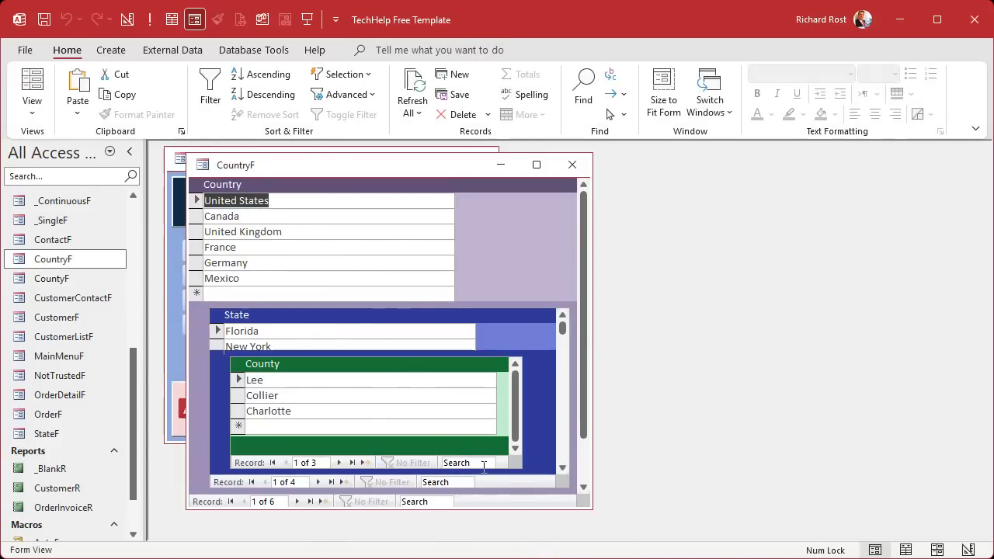
{"action": "left_click", "coordinate": [301, 344]}
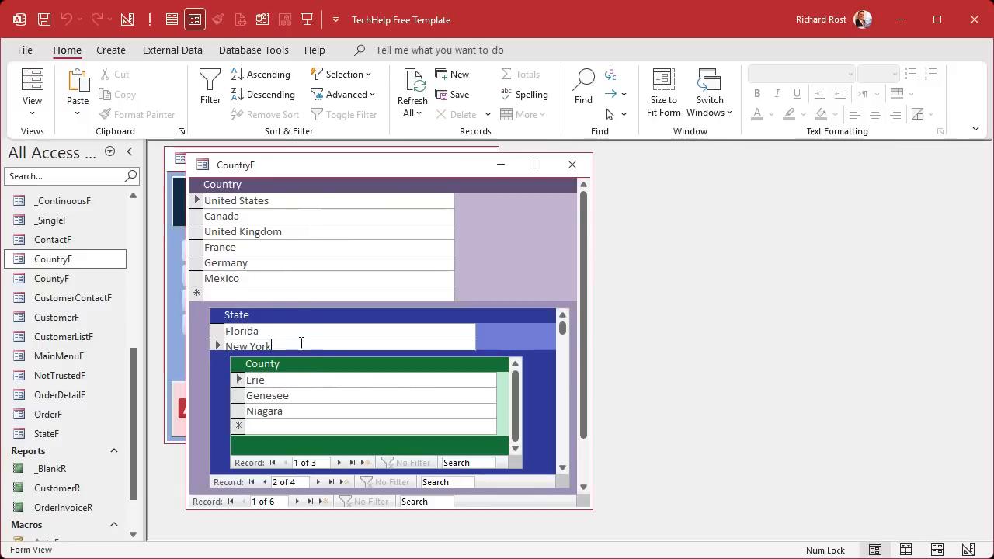
- Enlarge CountryF's footer and State subform to 2.7083", then reopen CountryF in Form View
{"action": "right_click", "coordinate": [383, 166]}
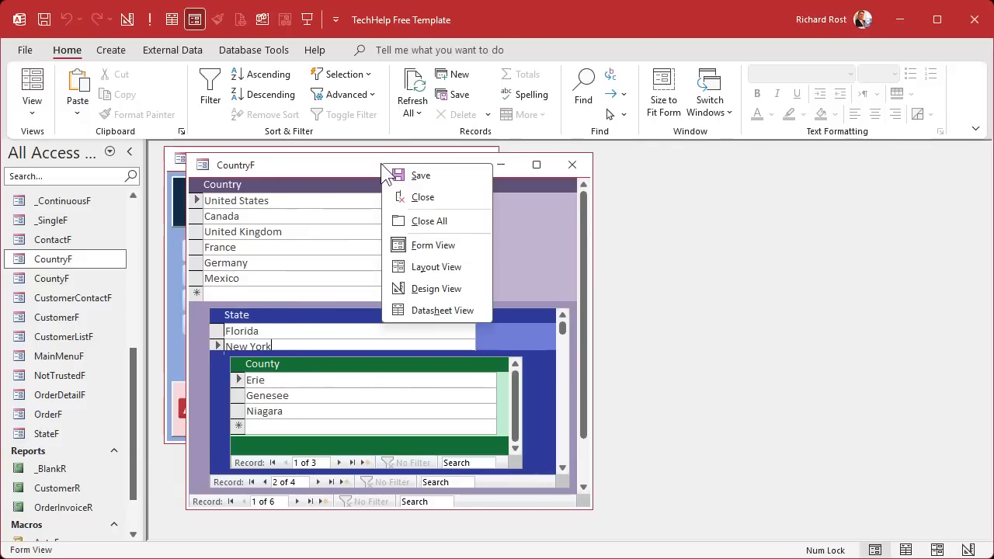
{"action": "left_click", "coordinate": [436, 288]}
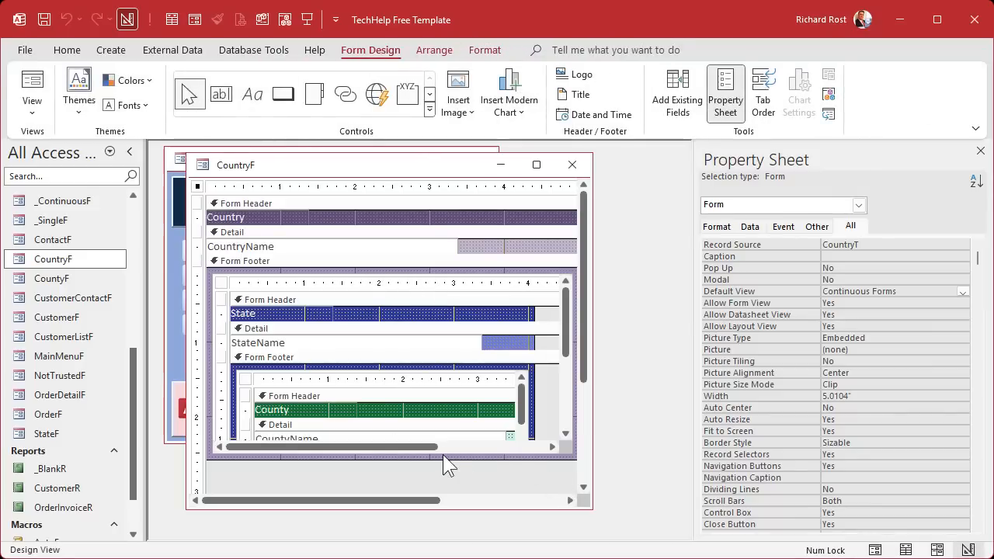
{"action": "left_click_drag", "start_coordinate": [443, 477], "coordinate": [433, 536]}
{"action": "left_click", "coordinate": [400, 455]}
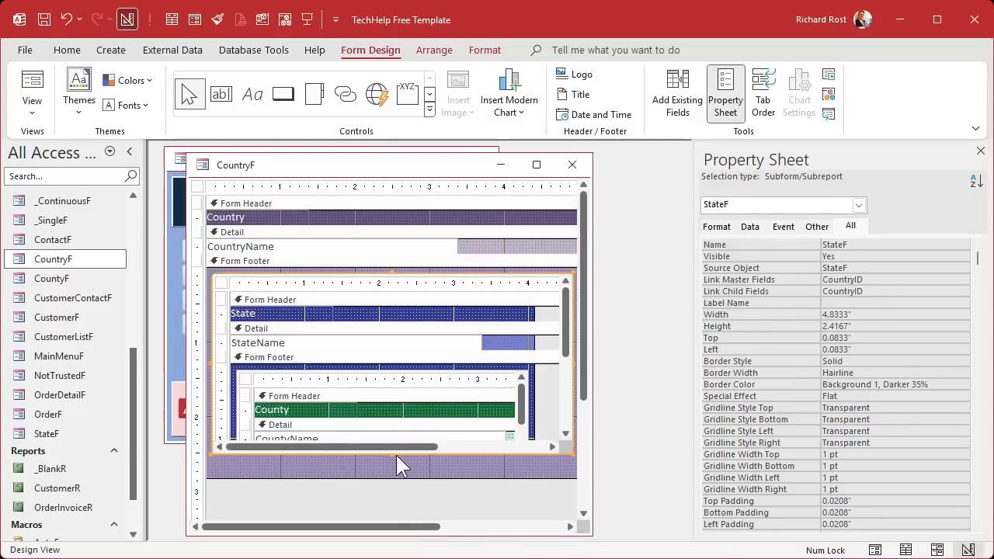
{"action": "left_click_drag", "start_coordinate": [393, 475], "coordinate": [393, 474]}
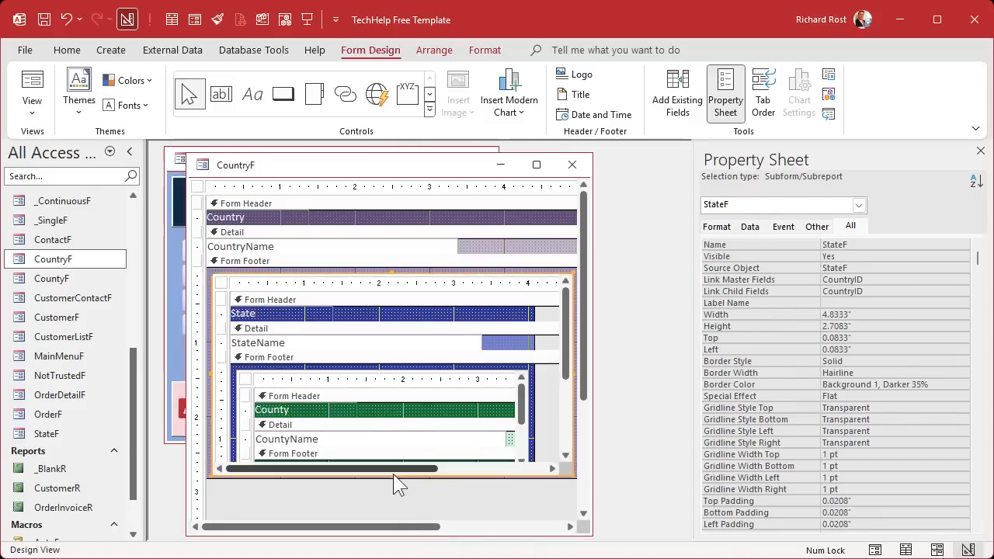
{"action": "left_click", "coordinate": [572, 165]}
{"action": "double_click", "coordinate": [64, 261]}
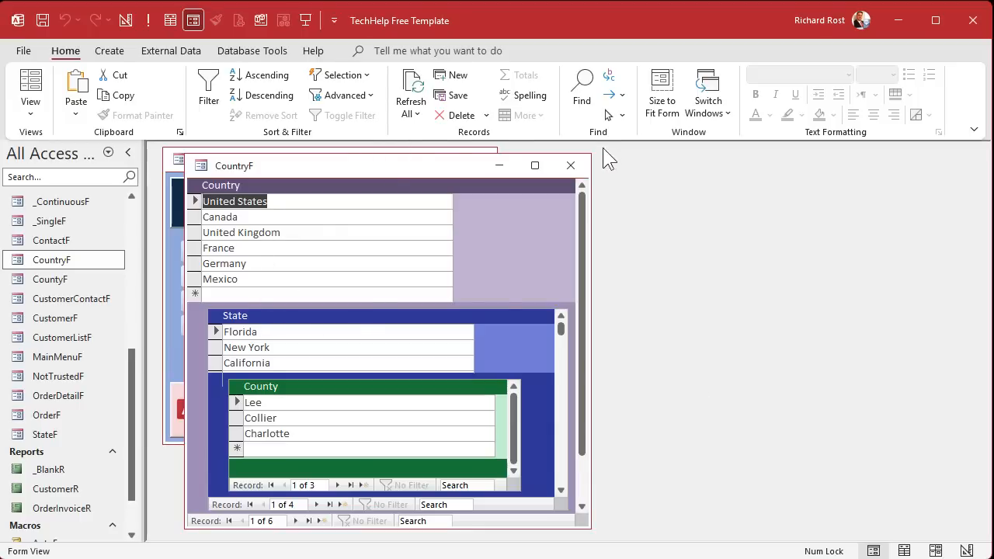
- Close the CountryF form, returning to the TechHelp Main Menu
{"action": "left_click", "coordinate": [570, 165]}
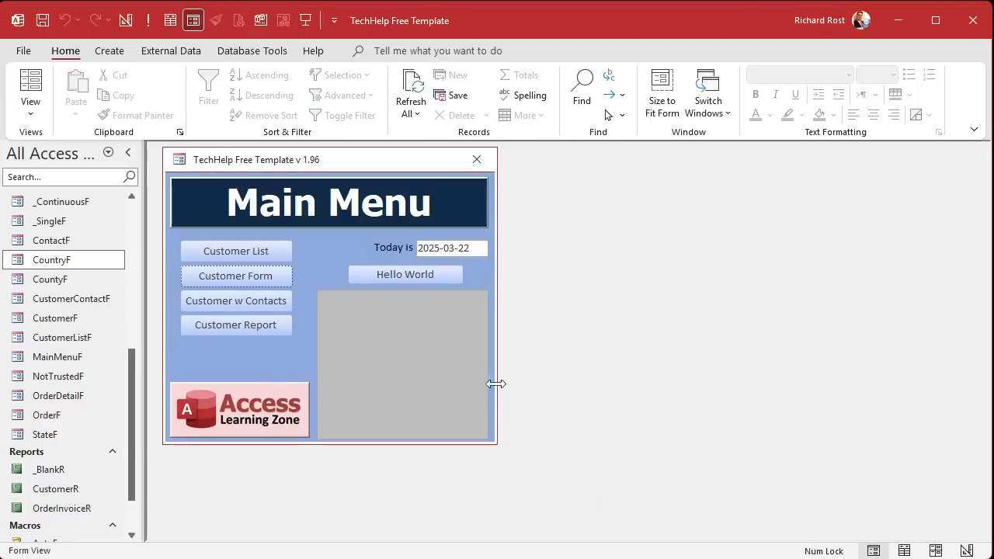
{"action": "scroll", "coordinate": [137, 404], "scroll_direction": "down", "scroll_amount": 1}
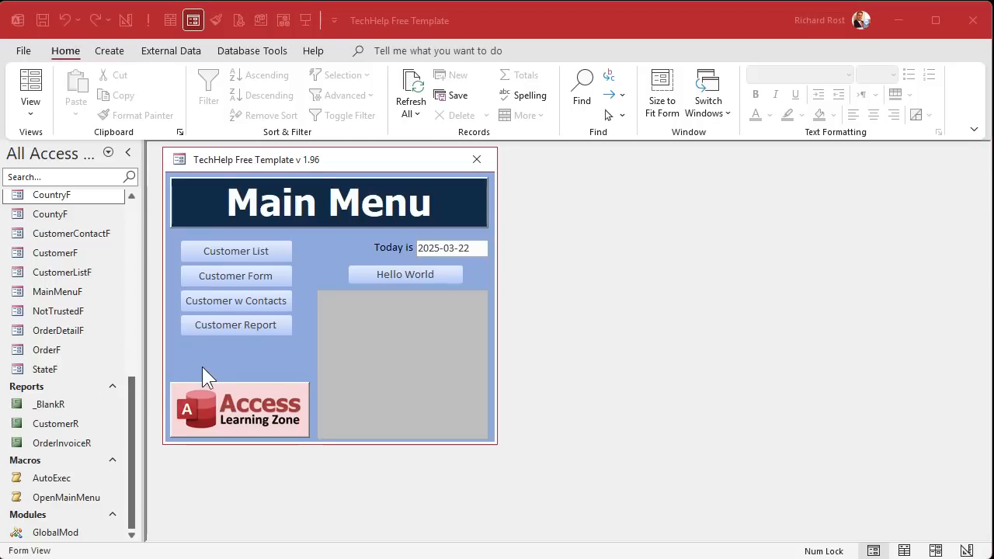
{"action": "left_click", "coordinate": [55, 215]}
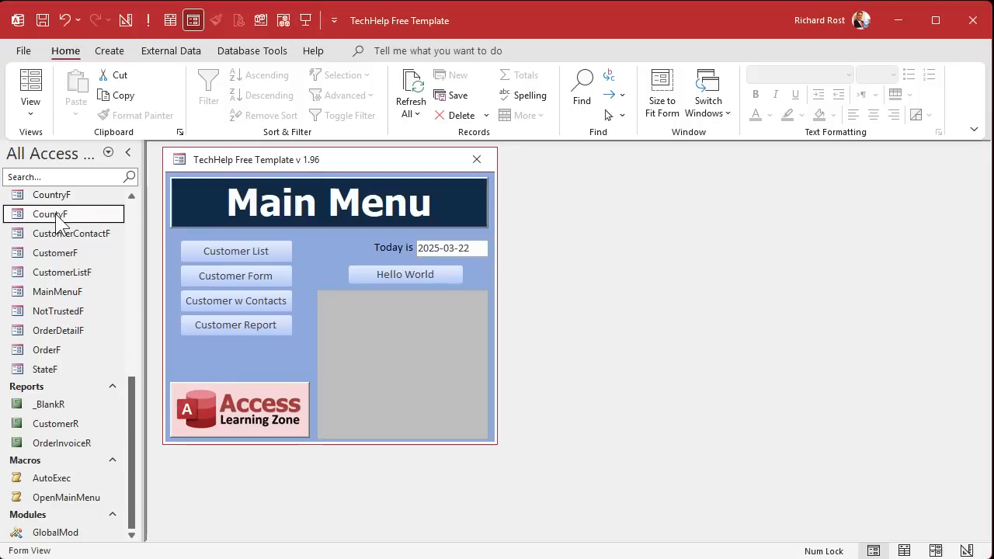
- Copy CountyF as a new CityF form and open it in Design View
{"action": "key", "text": "ctrl+c"}
{"action": "key", "text": "ctrl+v"}
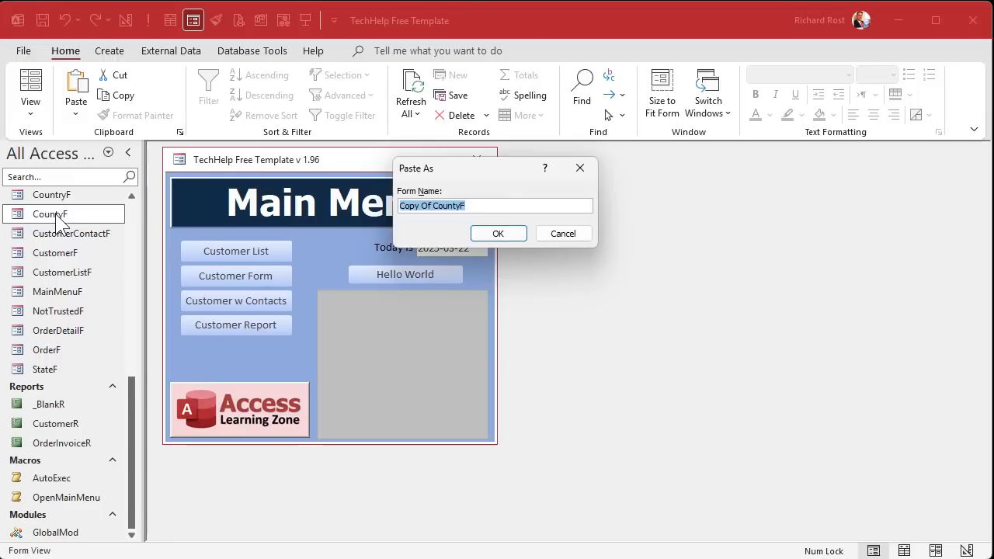
{"action": "type", "text": "CityF"}
{"action": "key", "text": "Return"}
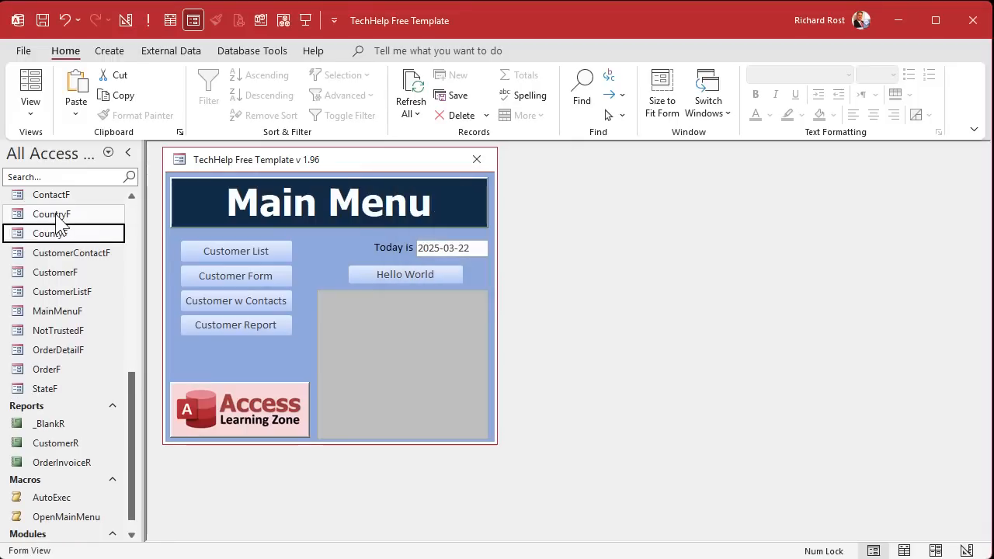
{"action": "scroll", "coordinate": [60, 222], "scroll_direction": "up", "scroll_amount": 1}
{"action": "left_click", "coordinate": [59, 216]}
{"action": "right_click", "coordinate": [59, 216]}
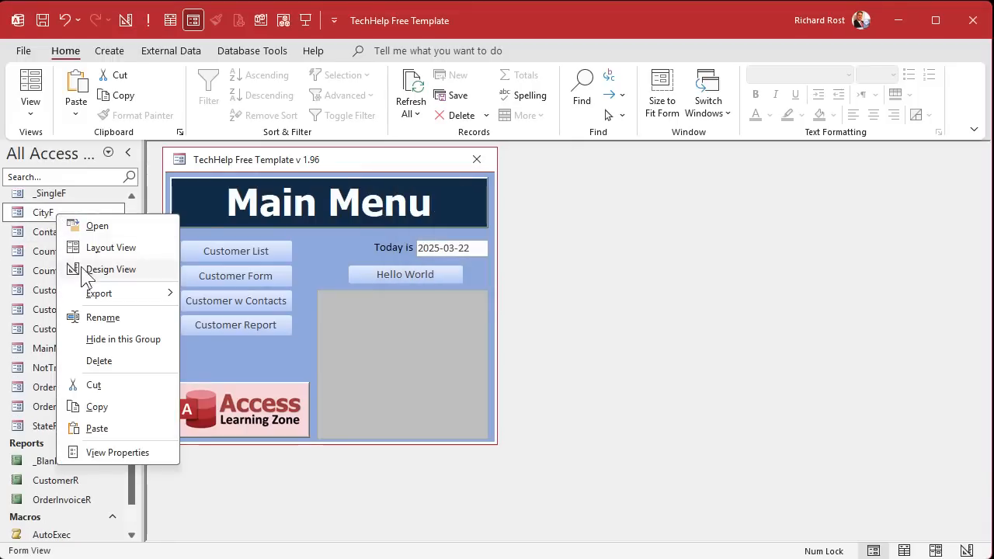
{"action": "left_click", "coordinate": [110, 270]}
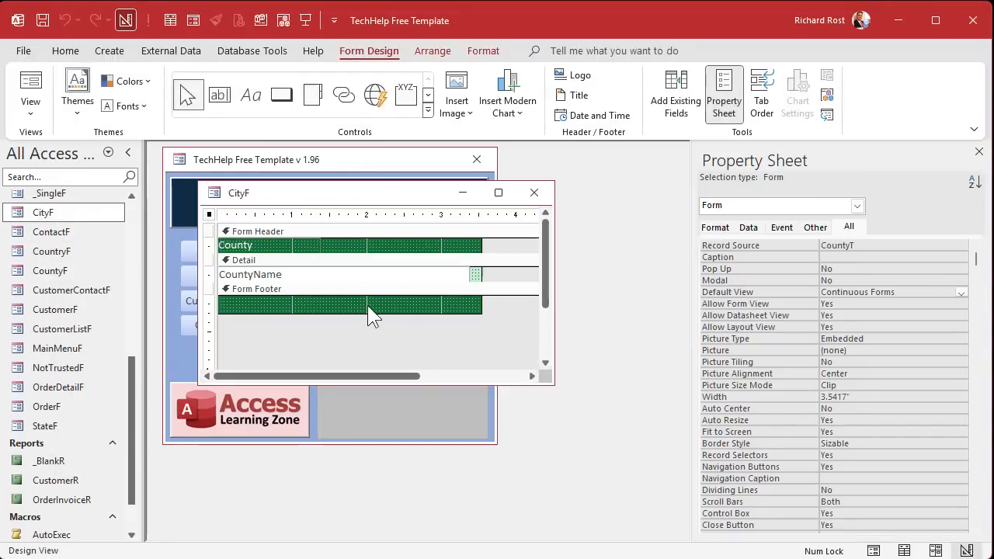
- Color CityF's Form Header and Form Footer olive #827C00
{"action": "left_click", "coordinate": [443, 231]}
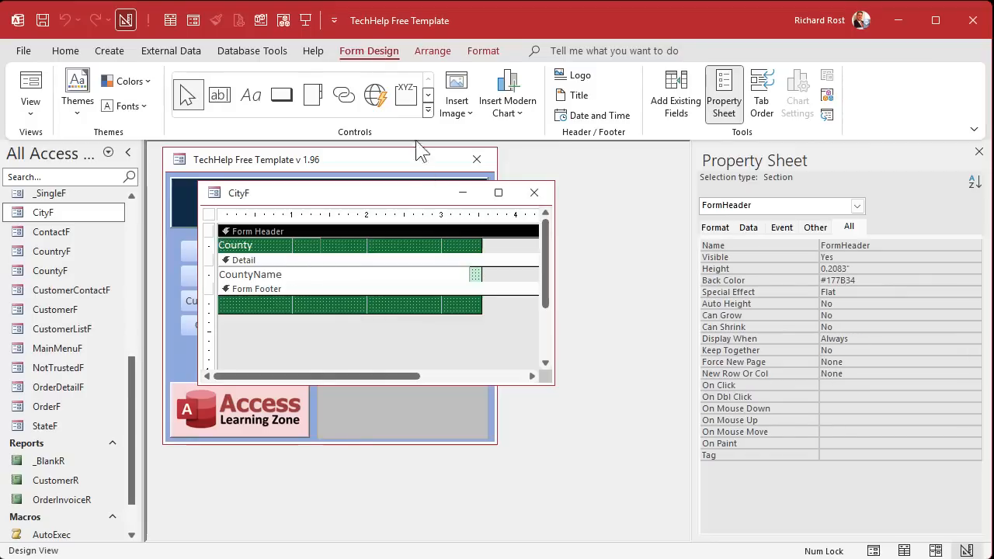
{"action": "left_click", "coordinate": [488, 53]}
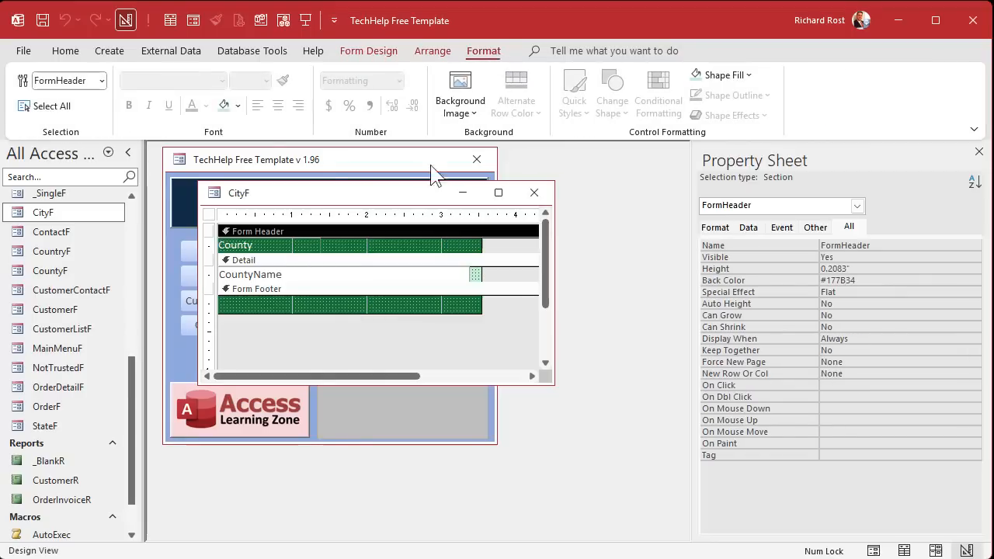
{"action": "left_click", "coordinate": [237, 106]}
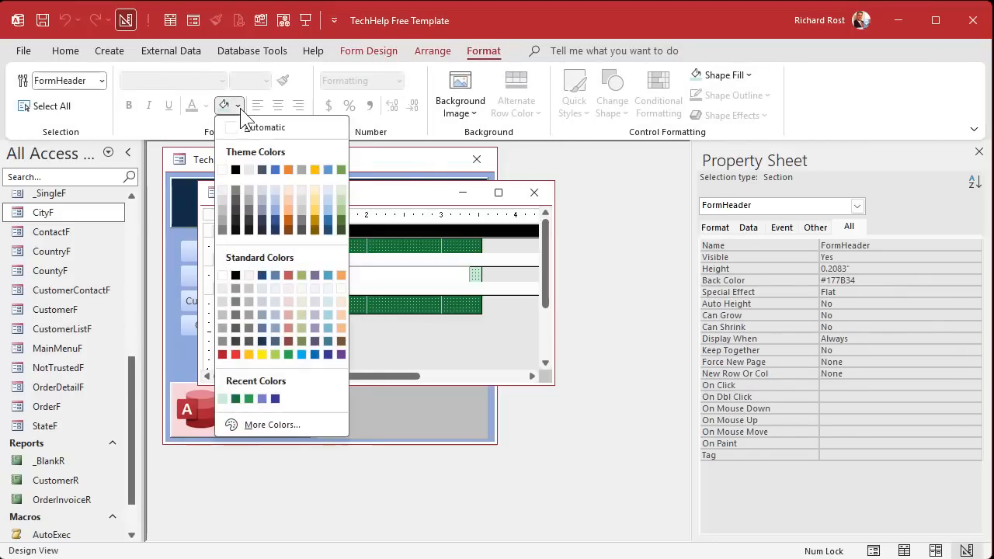
{"action": "left_click", "coordinate": [260, 356]}
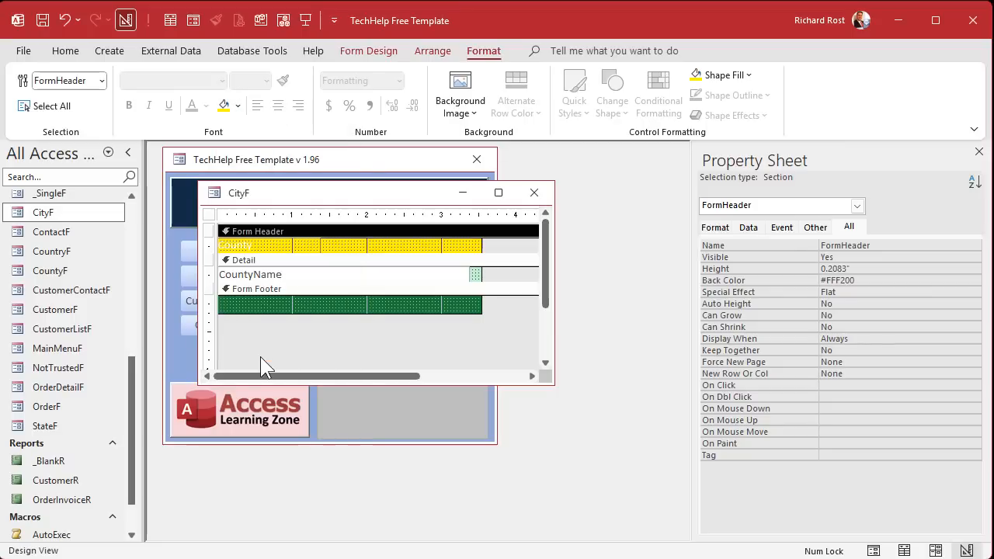
{"action": "left_click", "coordinate": [237, 106]}
{"action": "left_click", "coordinate": [291, 424]}
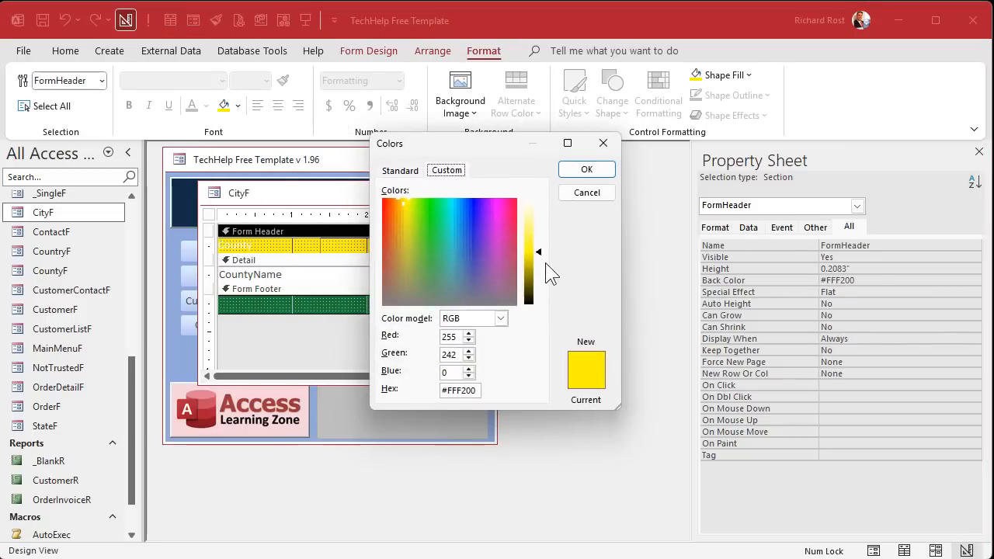
{"action": "left_click_drag", "start_coordinate": [546, 261], "coordinate": [541, 284]}
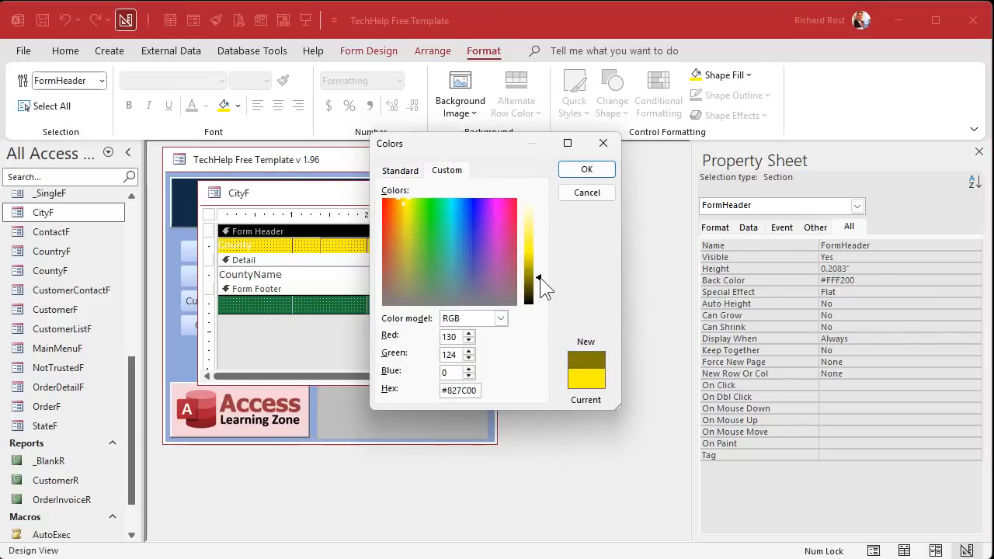
{"action": "left_click", "coordinate": [586, 169]}
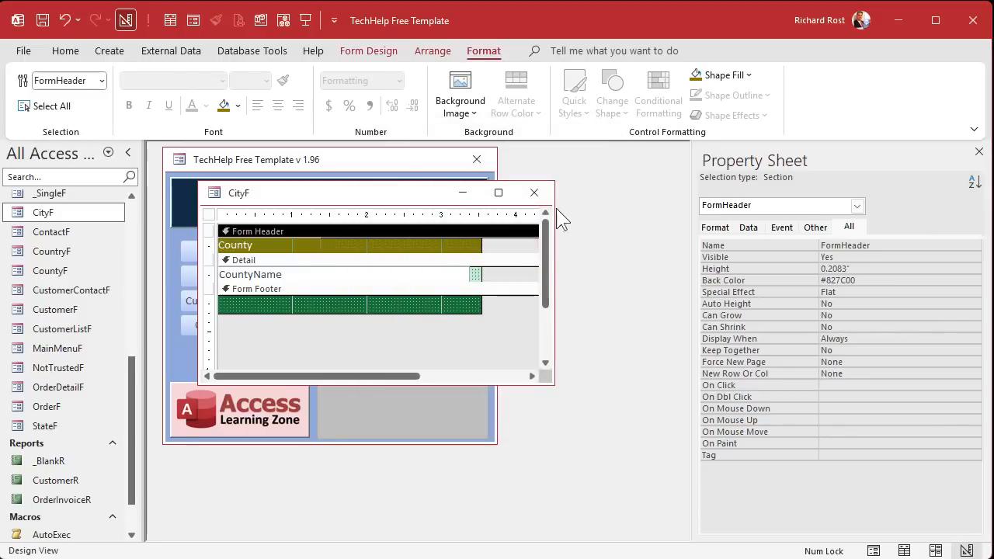
{"action": "left_click", "coordinate": [494, 291]}
{"action": "left_click", "coordinate": [226, 107]}
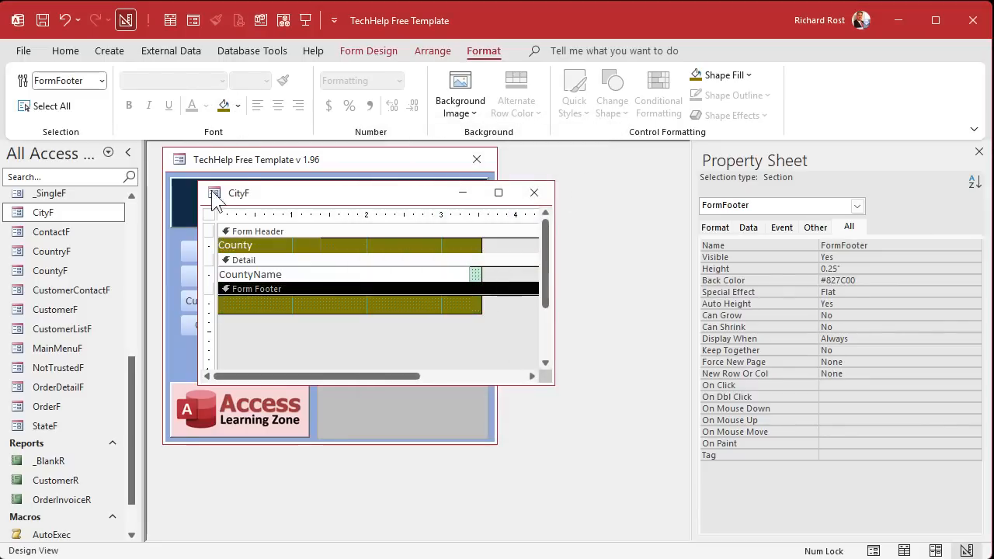
- Give the Detail section the brighter olive #B4AB00 and select the County heading text
{"action": "left_click", "coordinate": [519, 261]}
{"action": "left_click", "coordinate": [225, 106]}
{"action": "left_click", "coordinate": [237, 106]}
{"action": "left_click", "coordinate": [280, 422]}
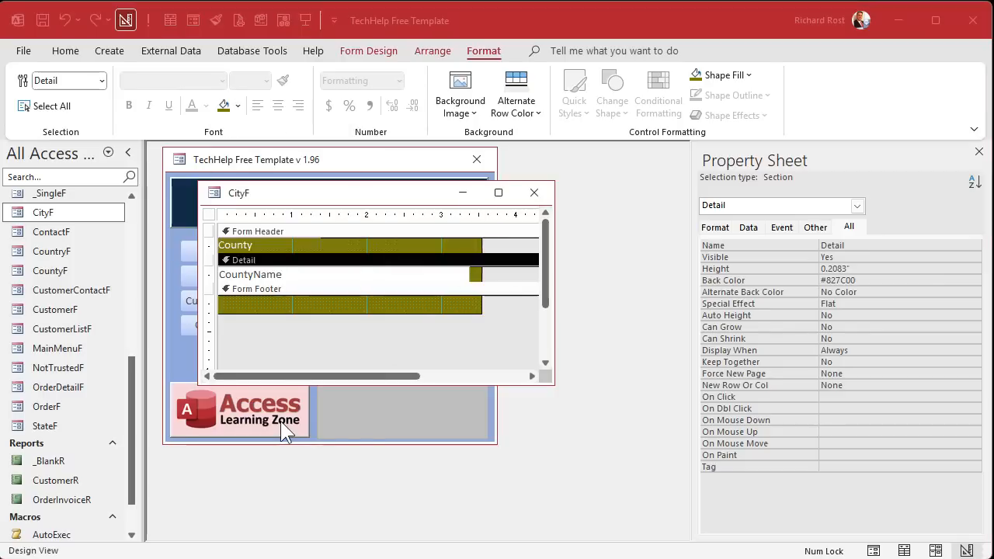
{"action": "left_click_drag", "start_coordinate": [538, 281], "coordinate": [539, 269]}
{"action": "left_click", "coordinate": [584, 171]}
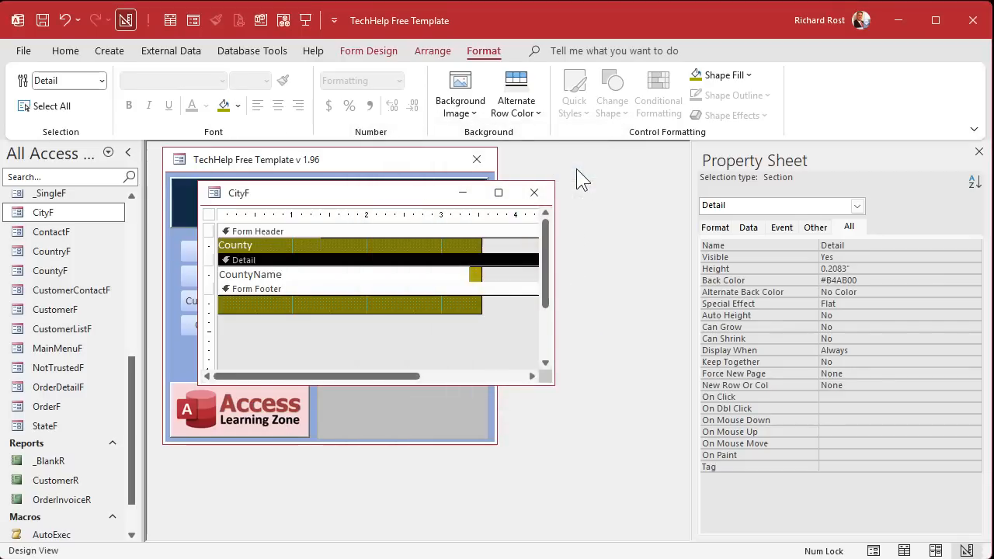
{"action": "left_click", "coordinate": [267, 247]}
{"action": "left_click_drag", "start_coordinate": [266, 247], "coordinate": [199, 246]}
- Retitle the heading to City and base CityF on the CityT table
{"action": "type", "text": "City"}
{"action": "key", "text": "Return"}
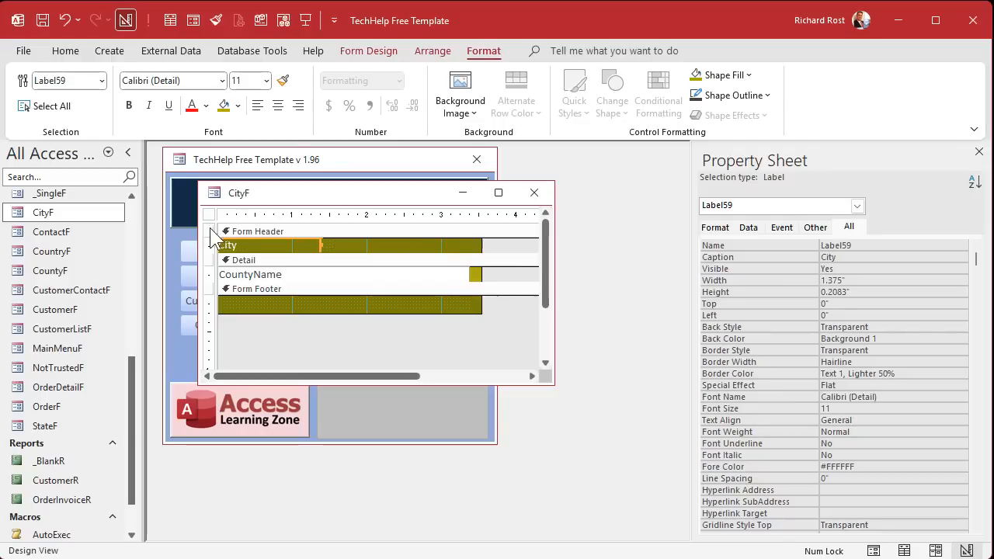
{"action": "left_click", "coordinate": [208, 214]}
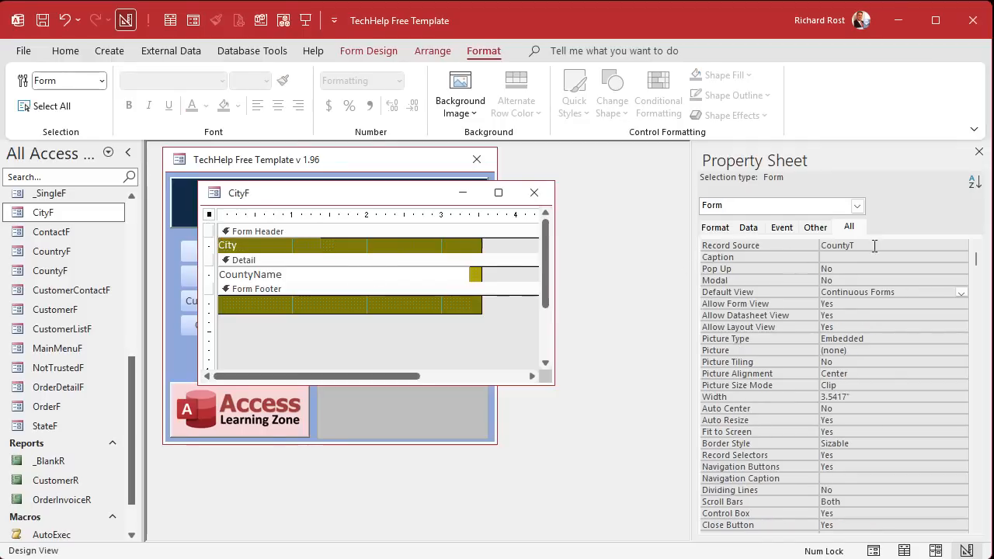
{"action": "left_click", "coordinate": [765, 246]}
{"action": "left_click", "coordinate": [948, 247]}
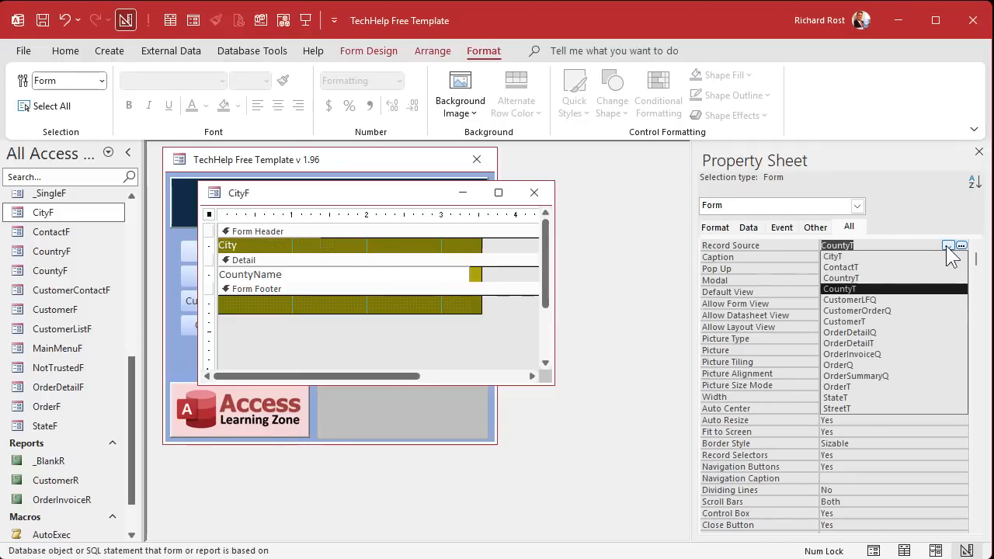
{"action": "left_click", "coordinate": [927, 260]}
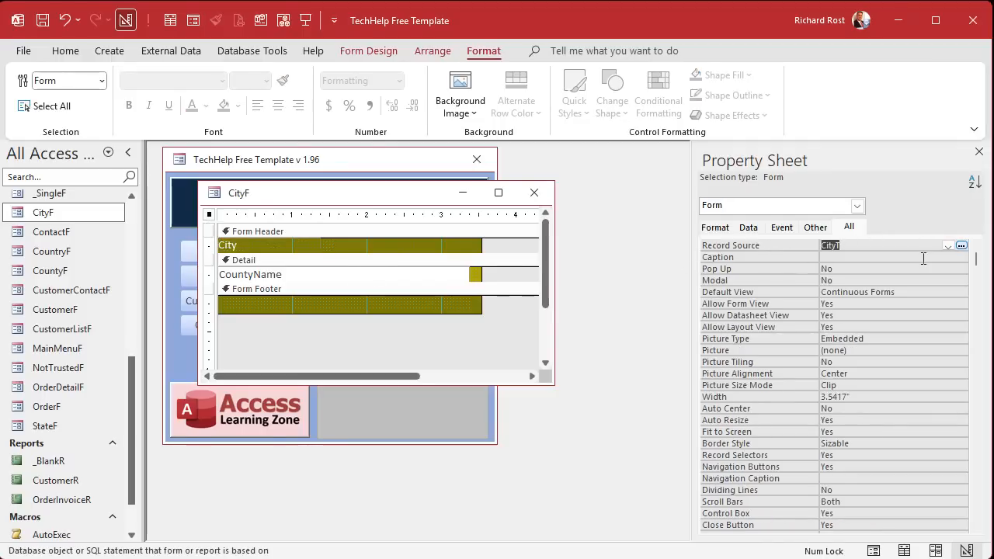
- Bind the text box to CityName, rename it CityName, and close CityF
{"action": "left_click", "coordinate": [316, 275]}
{"action": "left_click", "coordinate": [909, 269]}
{"action": "left_click", "coordinate": [948, 268]}
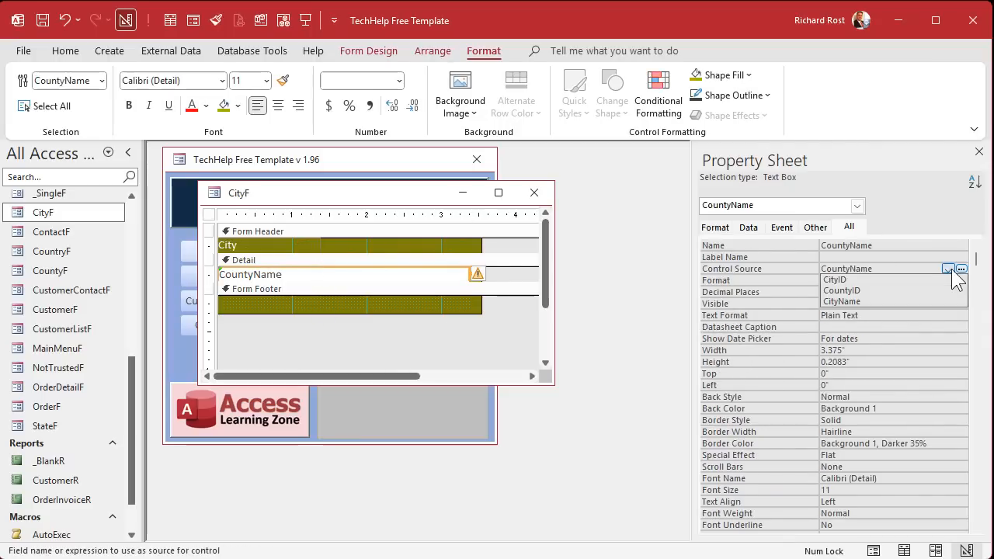
{"action": "left_click", "coordinate": [900, 302]}
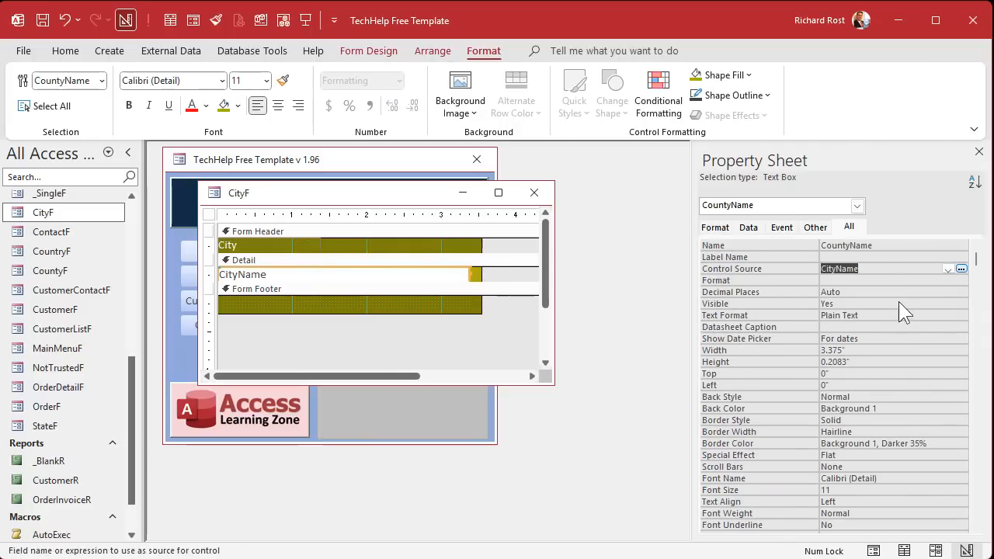
{"action": "left_click", "coordinate": [749, 243]}
{"action": "key", "text": "ctrl+v"}
{"action": "key", "text": "Return"}
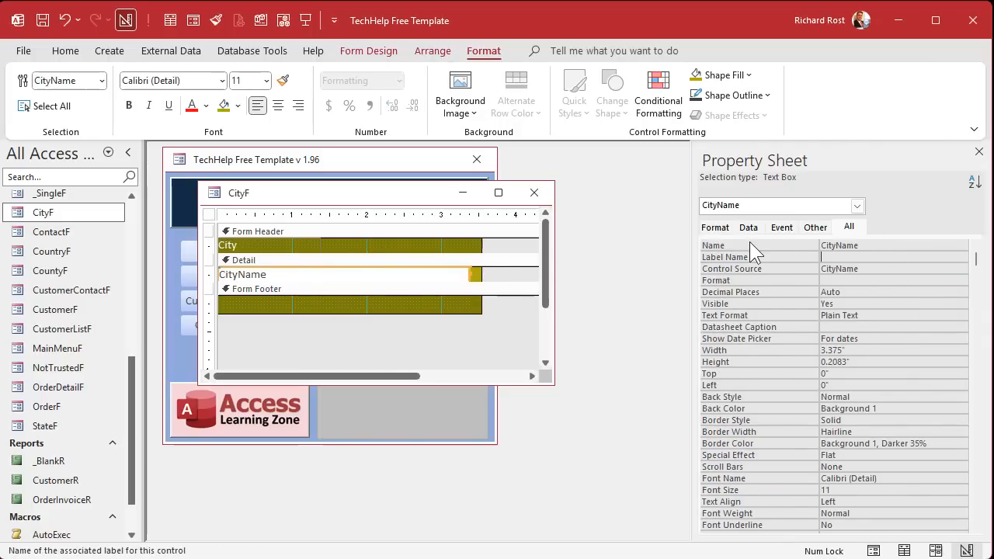
{"action": "left_click", "coordinate": [534, 193]}
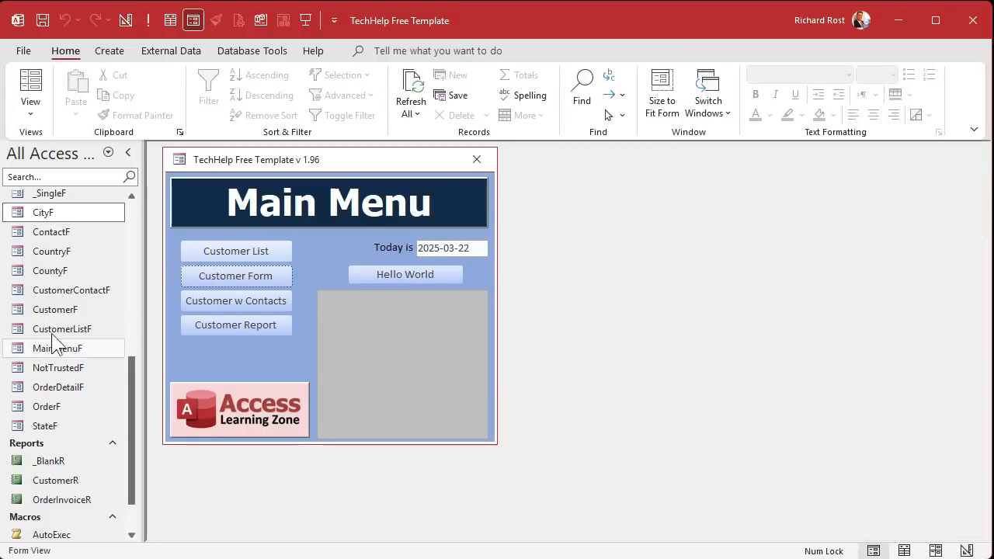
- Open CountyF in Design View and drop CityF as a subform into its taller footer
{"action": "left_click", "coordinate": [65, 275]}
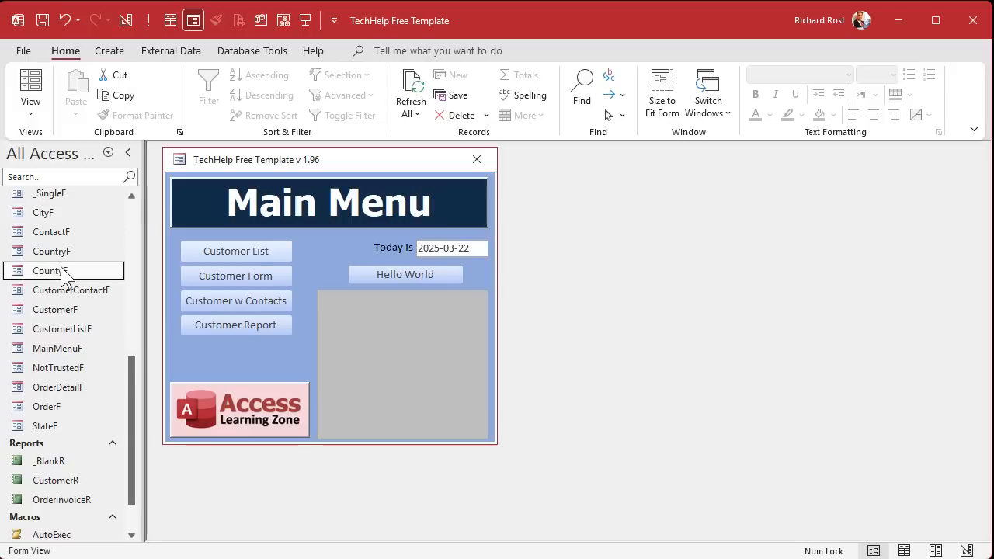
{"action": "right_click", "coordinate": [65, 275]}
{"action": "left_click", "coordinate": [98, 323]}
{"action": "left_click_drag", "start_coordinate": [306, 204], "coordinate": [292, 170]}
{"action": "left_click_drag", "start_coordinate": [542, 354], "coordinate": [580, 493]}
{"action": "left_click_drag", "start_coordinate": [412, 282], "coordinate": [412, 394]}
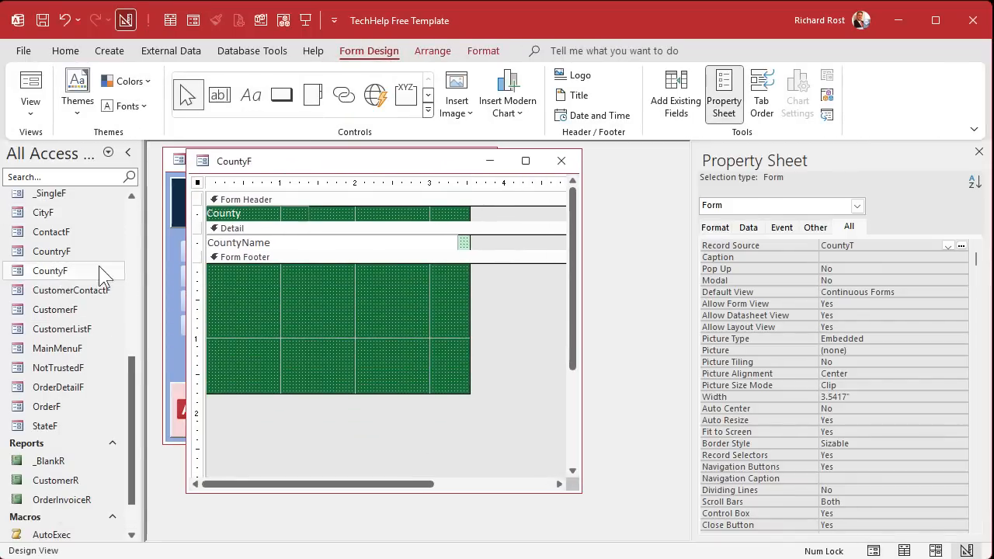
{"action": "left_click_drag", "start_coordinate": [47, 213], "coordinate": [285, 298]}
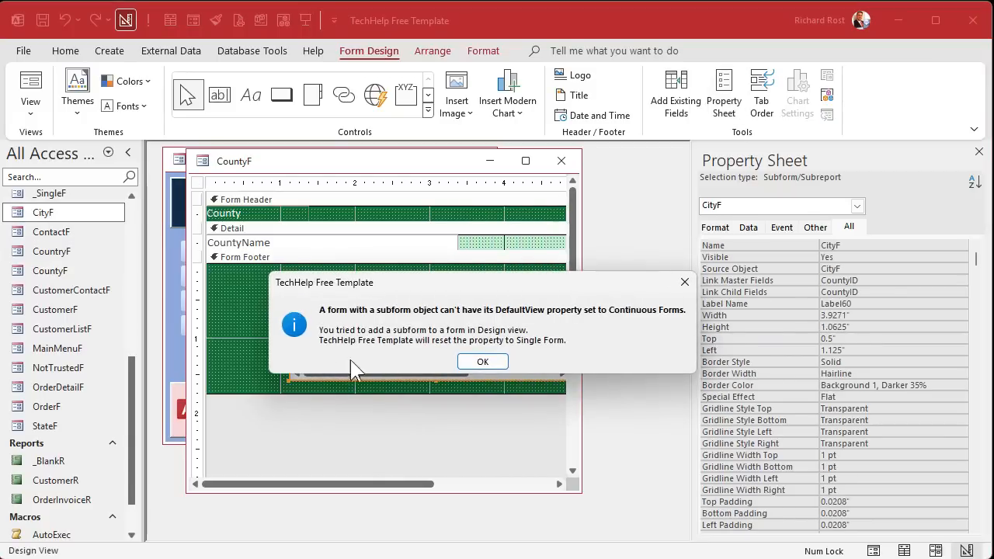
{"action": "left_click", "coordinate": [473, 360]}
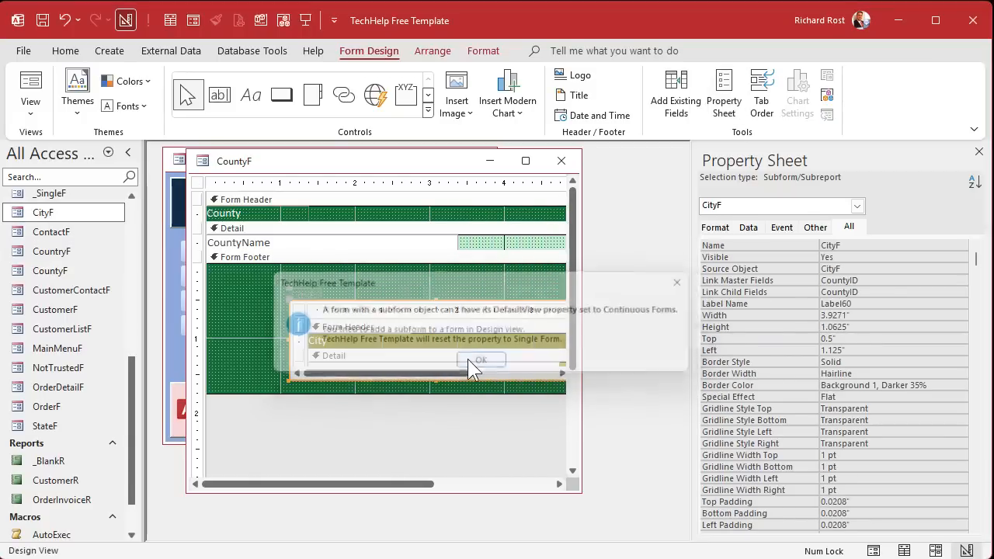
- Restore Continuous Forms, delete the CityF label, enlarge the subform, fit the form, and close
{"action": "left_click", "coordinate": [198, 182]}
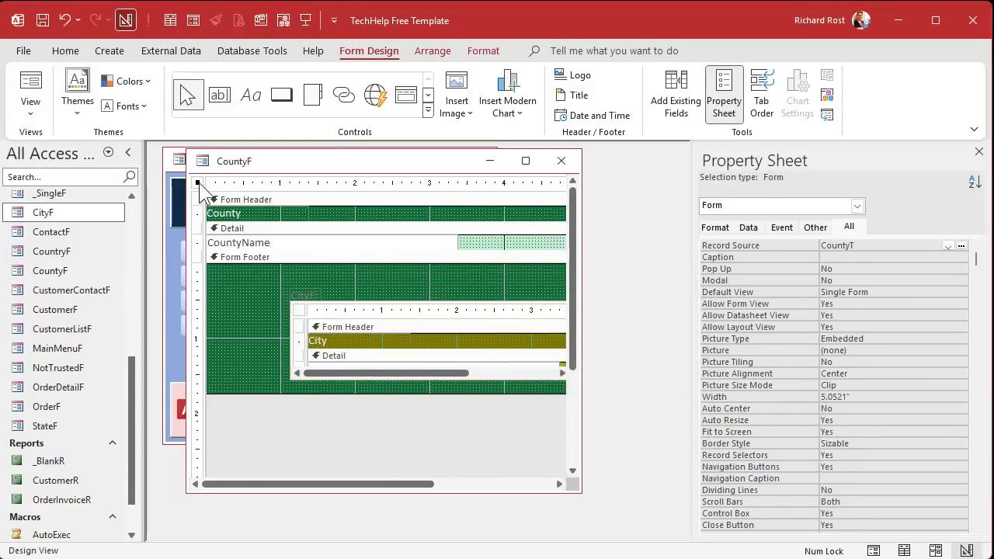
{"action": "double_click", "coordinate": [898, 292]}
{"action": "left_click", "coordinate": [305, 291]}
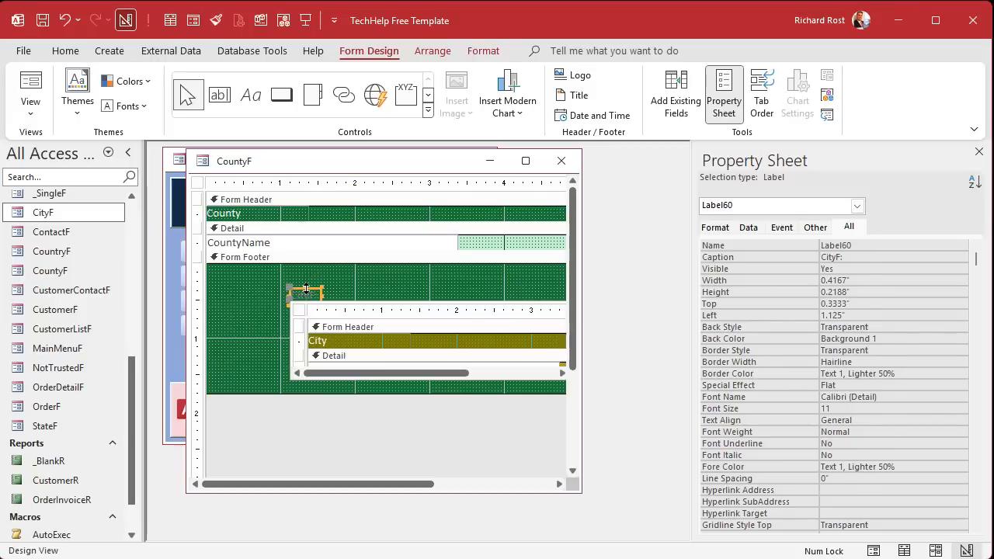
{"action": "key", "text": "Delete"}
{"action": "left_click_drag", "start_coordinate": [332, 311], "coordinate": [246, 269]}
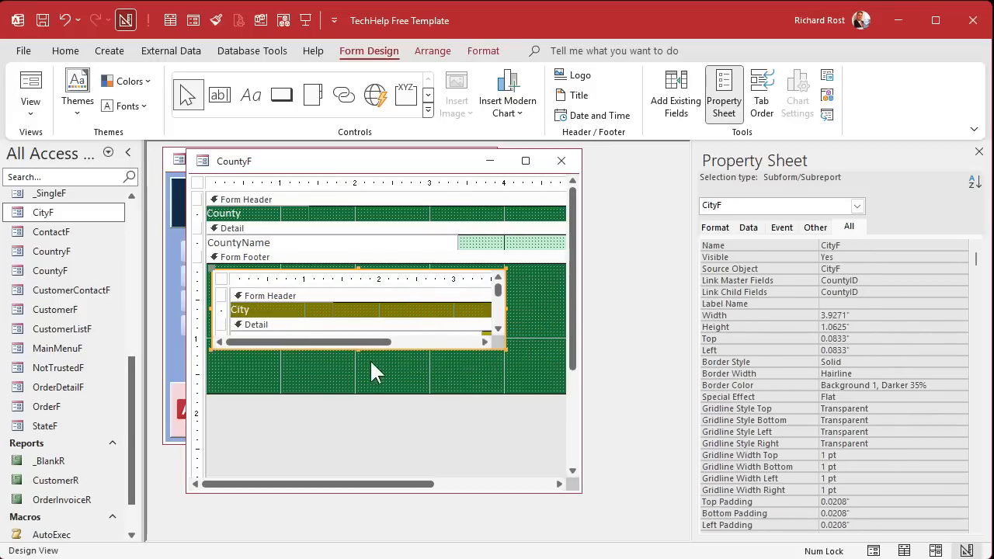
{"action": "left_click_drag", "start_coordinate": [357, 349], "coordinate": [357, 387]}
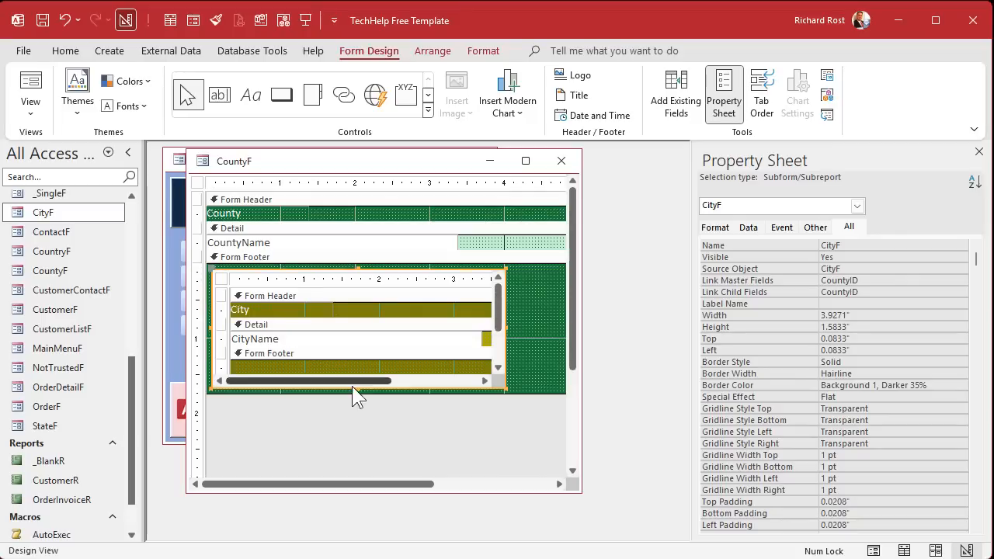
{"action": "left_click_drag", "start_coordinate": [581, 425], "coordinate": [636, 417]}
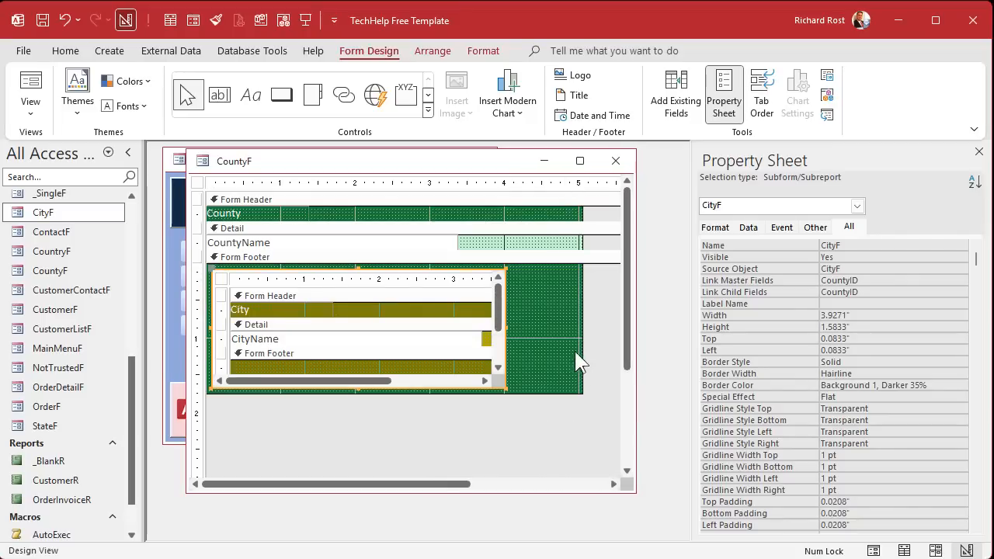
{"action": "left_click_drag", "start_coordinate": [582, 351], "coordinate": [510, 344]}
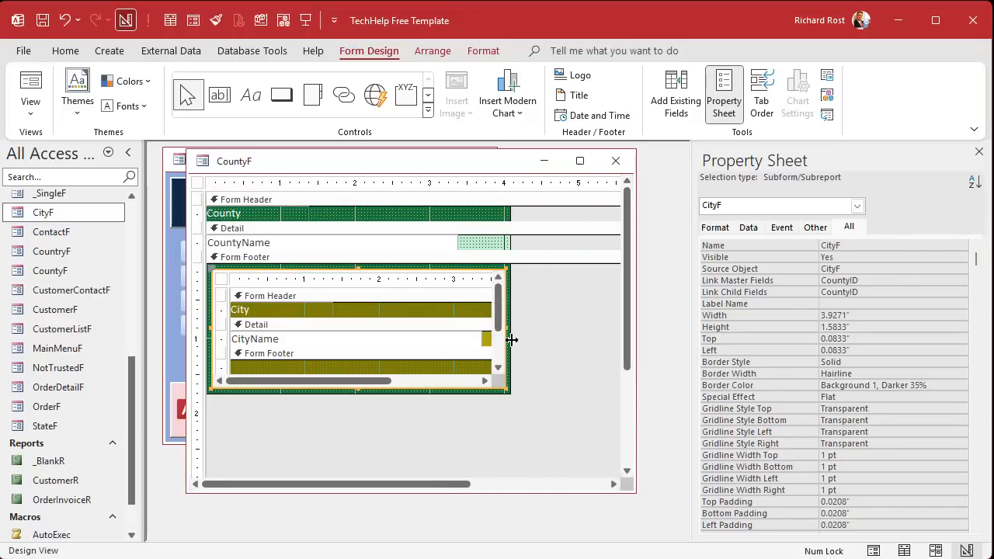
{"action": "left_click", "coordinate": [616, 160]}
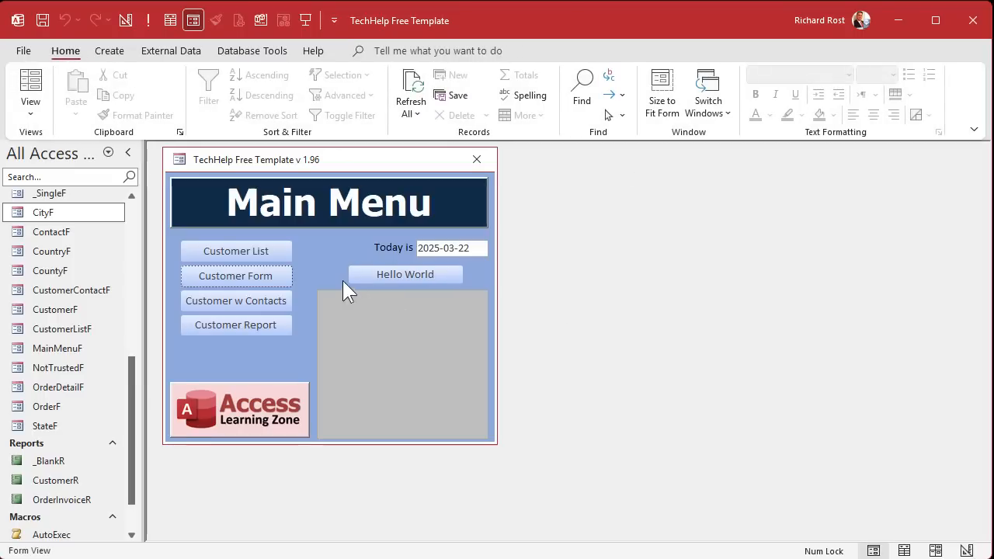
- Open CountryF and switch it to Layout View
{"action": "scroll", "coordinate": [66, 299], "scroll_direction": "up", "scroll_amount": 2}
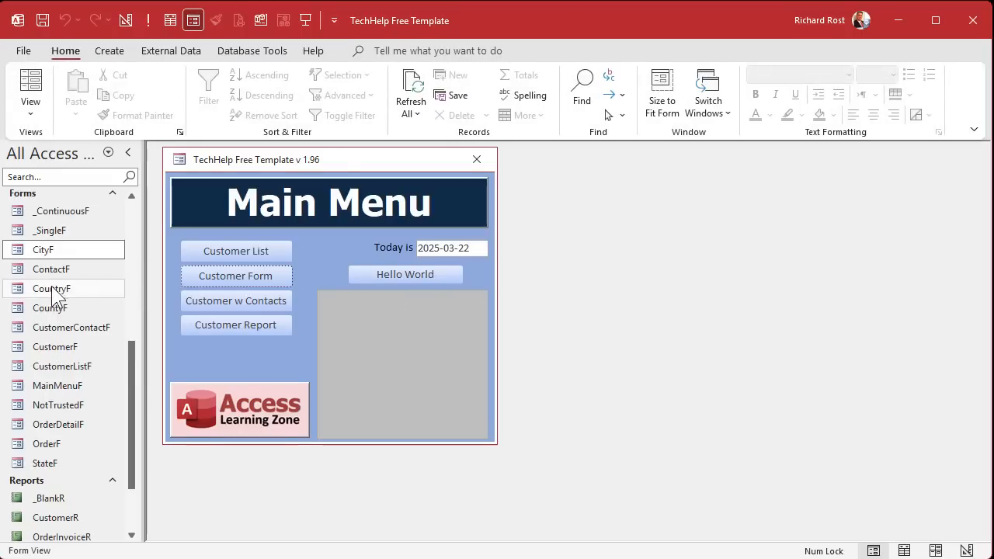
{"action": "left_click", "coordinate": [52, 291]}
{"action": "double_click", "coordinate": [52, 291]}
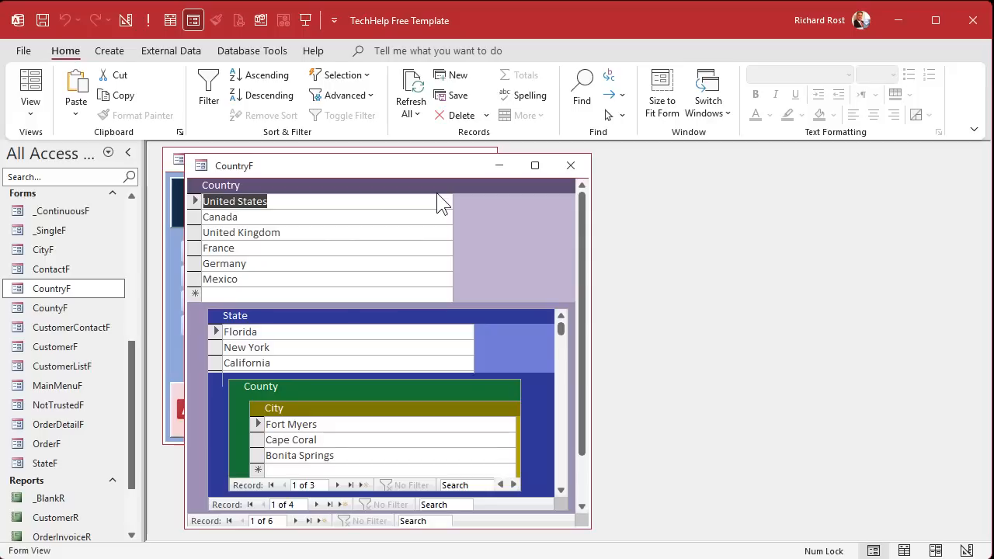
{"action": "right_click", "coordinate": [404, 164]}
{"action": "left_click", "coordinate": [463, 265]}
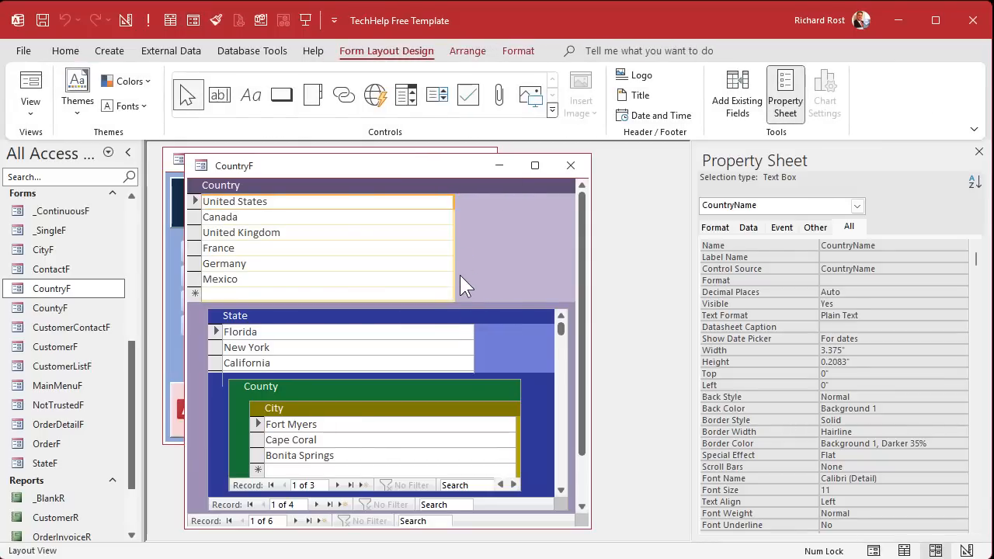
- Widen the CountryF window, selecting the State subform and form sections along the way
{"action": "left_click", "coordinate": [448, 316]}
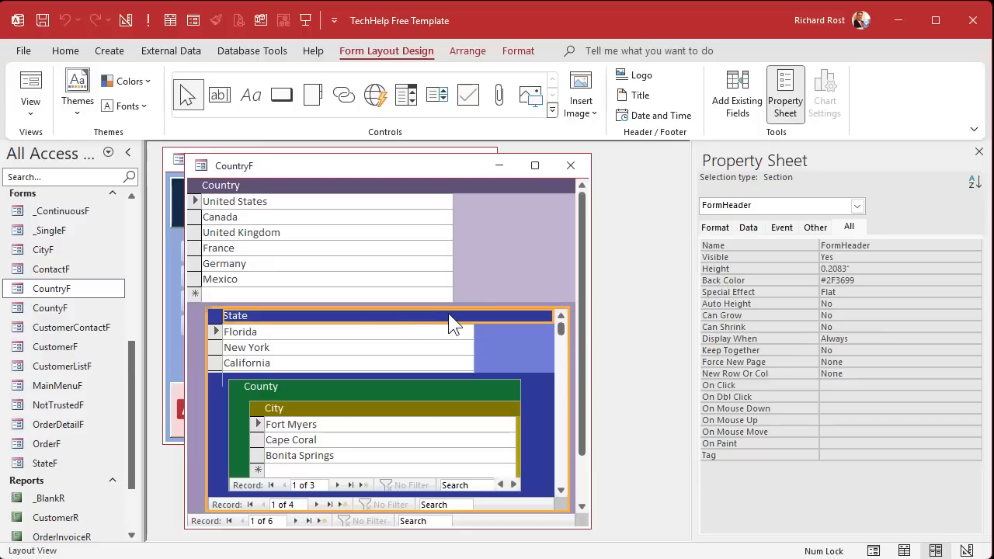
{"action": "left_click", "coordinate": [403, 305]}
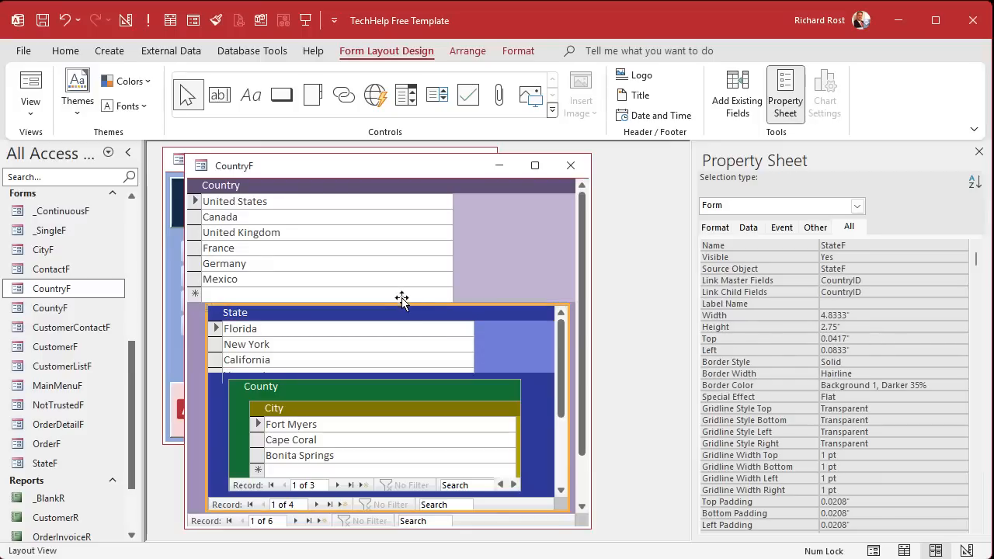
{"action": "left_click", "coordinate": [487, 236]}
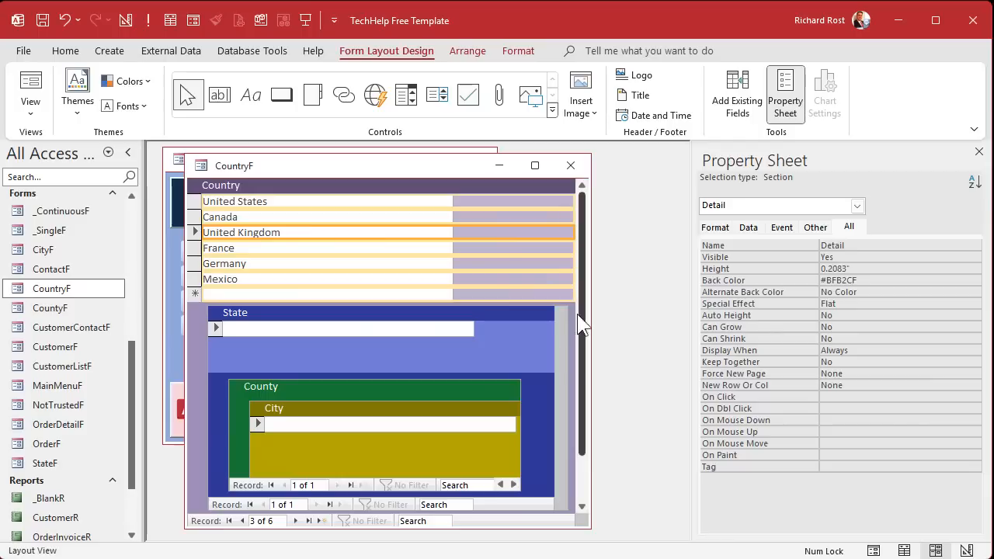
{"action": "left_click_drag", "start_coordinate": [591, 298], "coordinate": [688, 299]}
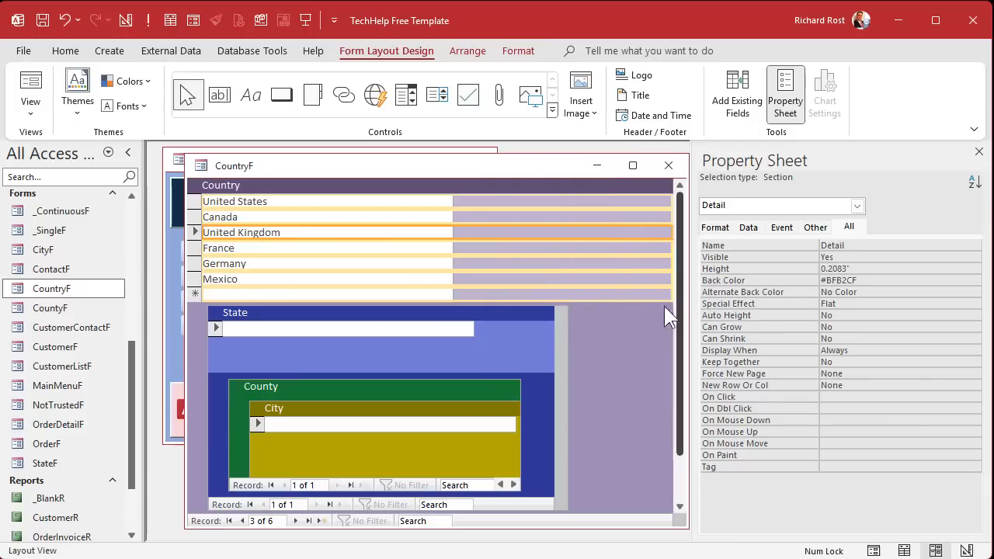
{"action": "left_click", "coordinate": [611, 304]}
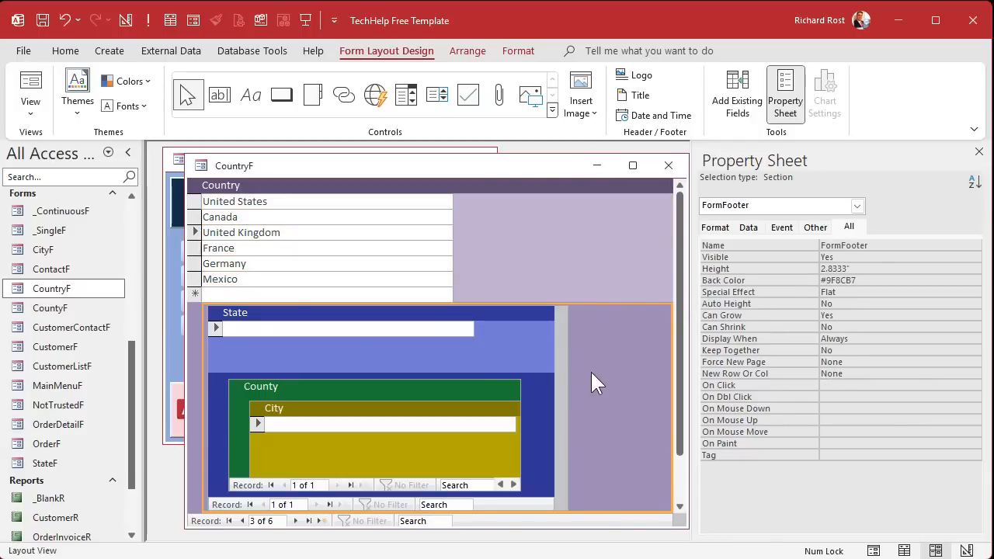
{"action": "left_click", "coordinate": [590, 299]}
{"action": "left_click", "coordinate": [590, 304]}
- Open CountryF in Design View and enlarge its design window and form footer
{"action": "right_click", "coordinate": [417, 168]}
{"action": "left_click", "coordinate": [472, 289]}
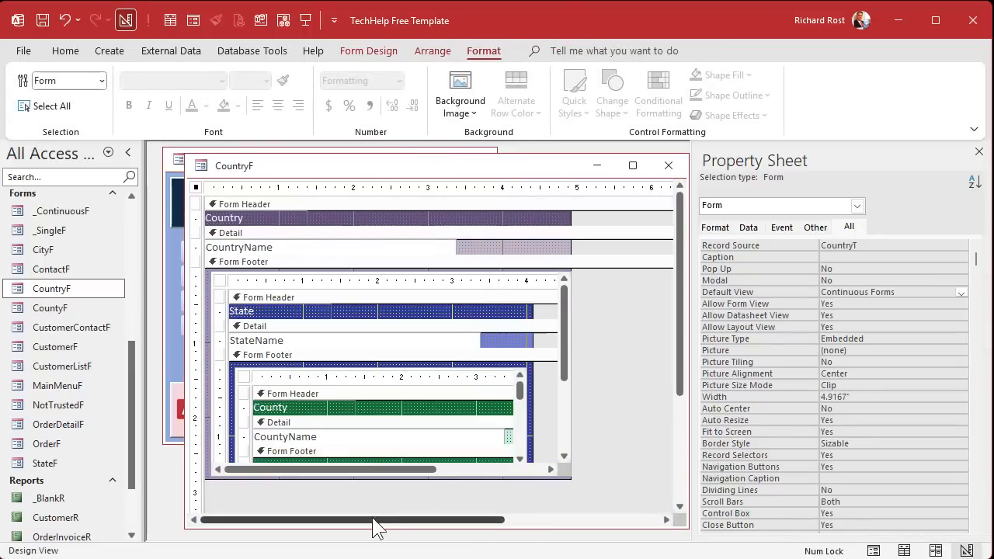
{"action": "left_click_drag", "start_coordinate": [374, 527], "coordinate": [374, 535]}
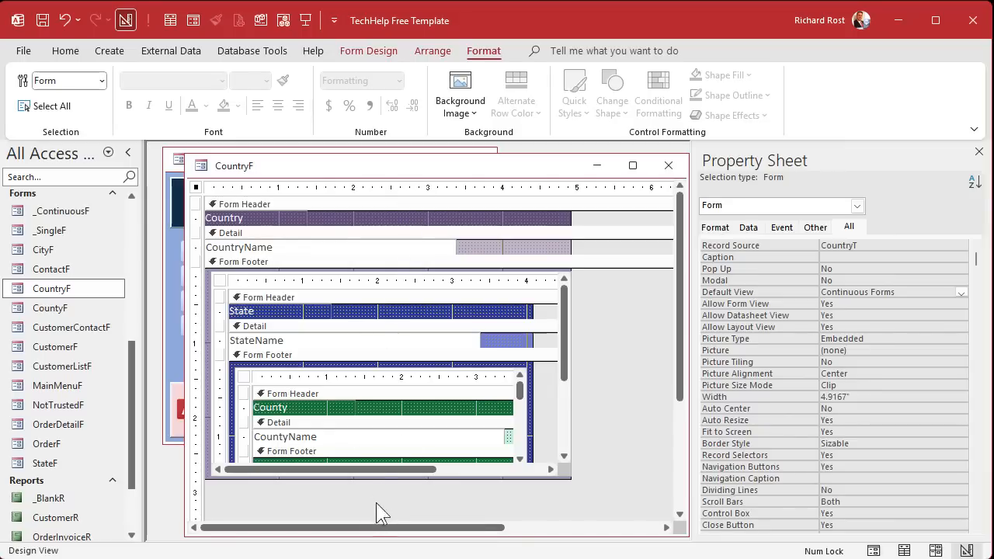
{"action": "left_click_drag", "start_coordinate": [377, 478], "coordinate": [378, 519]}
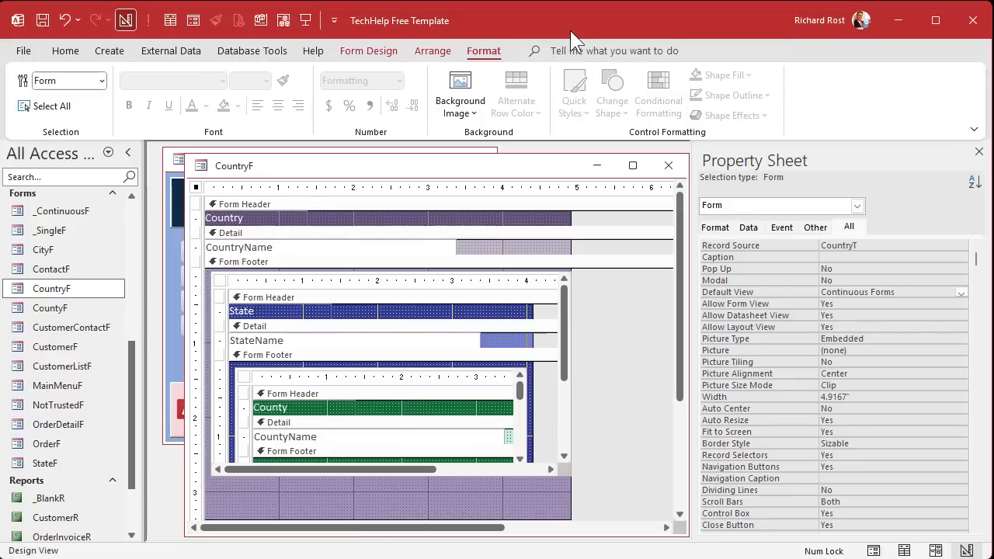
{"action": "double_click", "coordinate": [492, 53]}
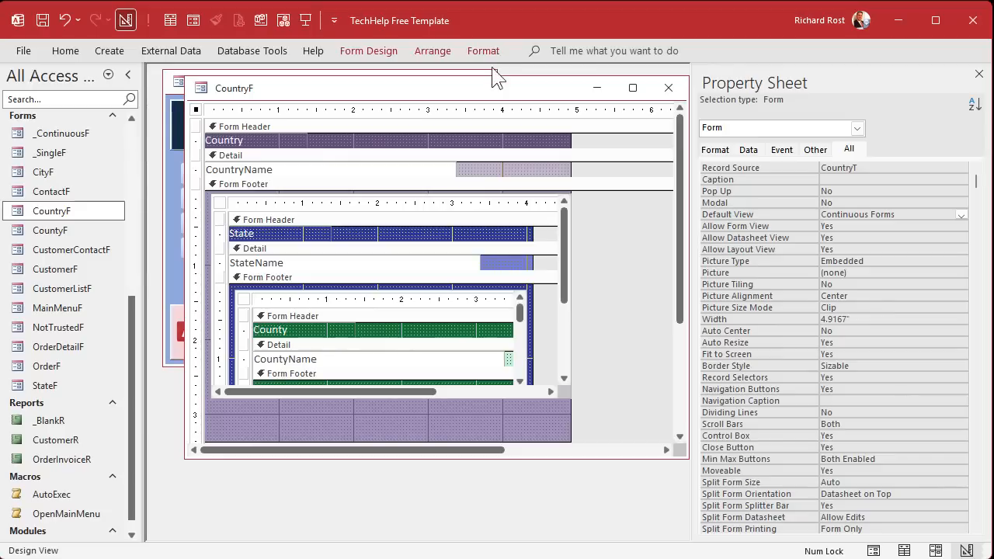
{"action": "left_click_drag", "start_coordinate": [461, 93], "coordinate": [438, 90]}
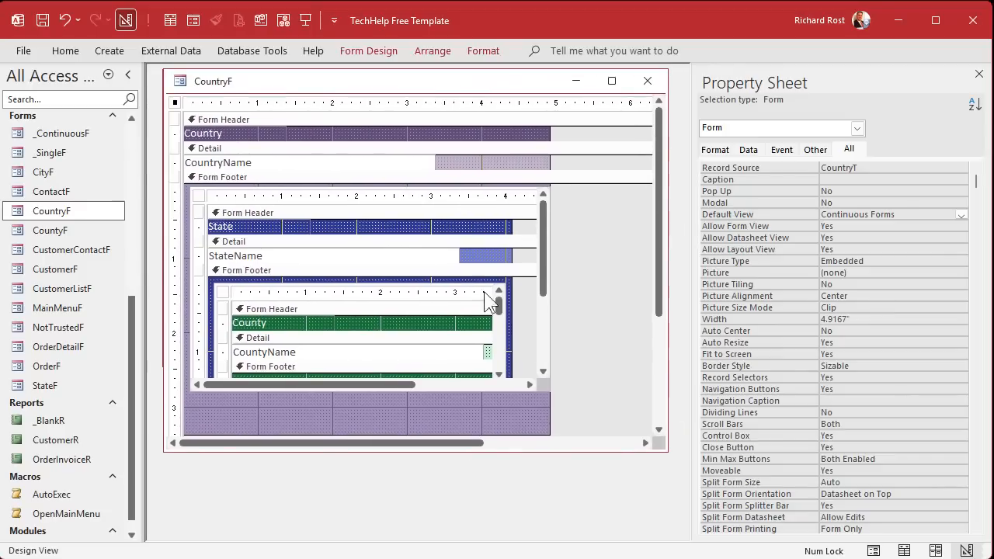
{"action": "left_click_drag", "start_coordinate": [454, 452], "coordinate": [455, 537]}
- Stretch the State subform to 4.375" tall, save, then check CountryF in Form View and close it
{"action": "left_click", "coordinate": [309, 198]}
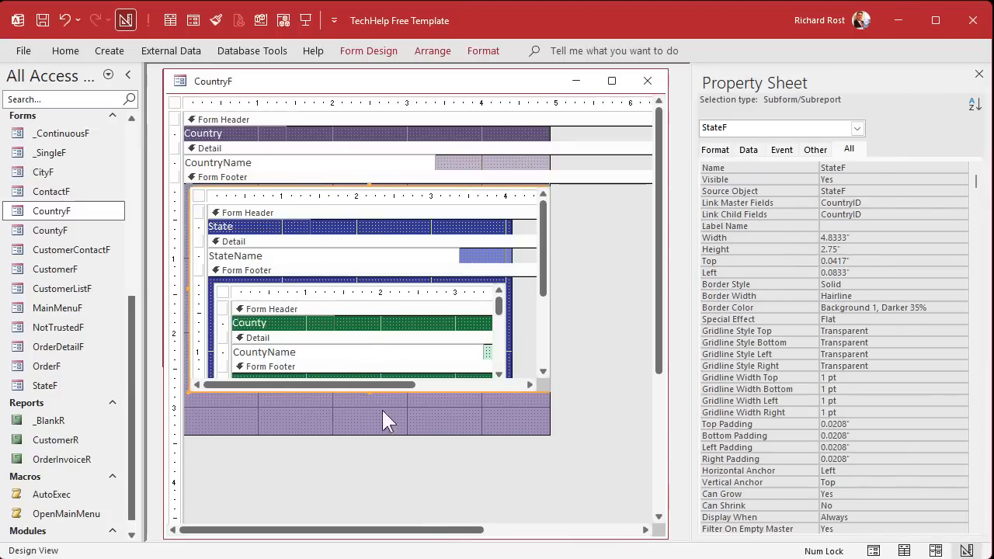
{"action": "left_click_drag", "start_coordinate": [370, 392], "coordinate": [362, 512]}
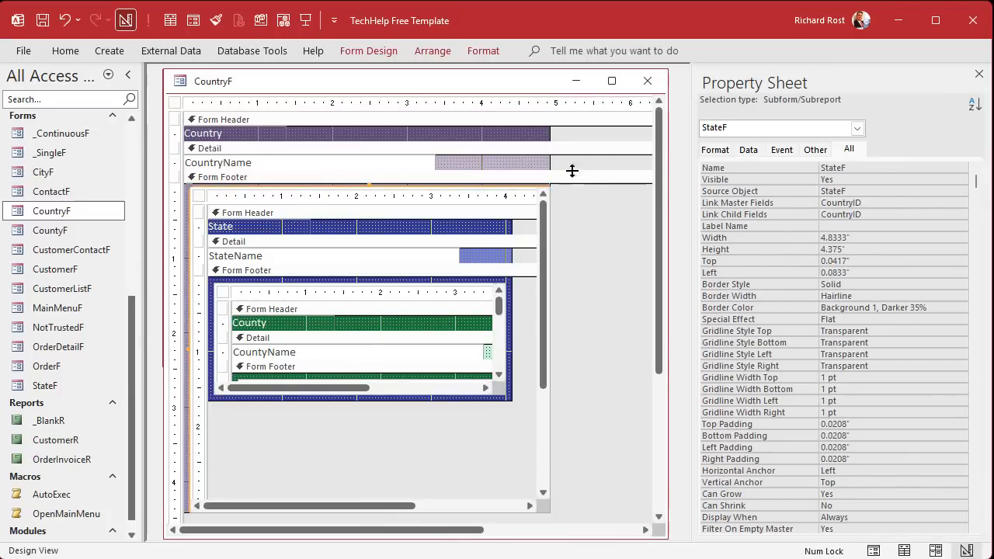
{"action": "left_click_drag", "start_coordinate": [548, 161], "coordinate": [551, 160]}
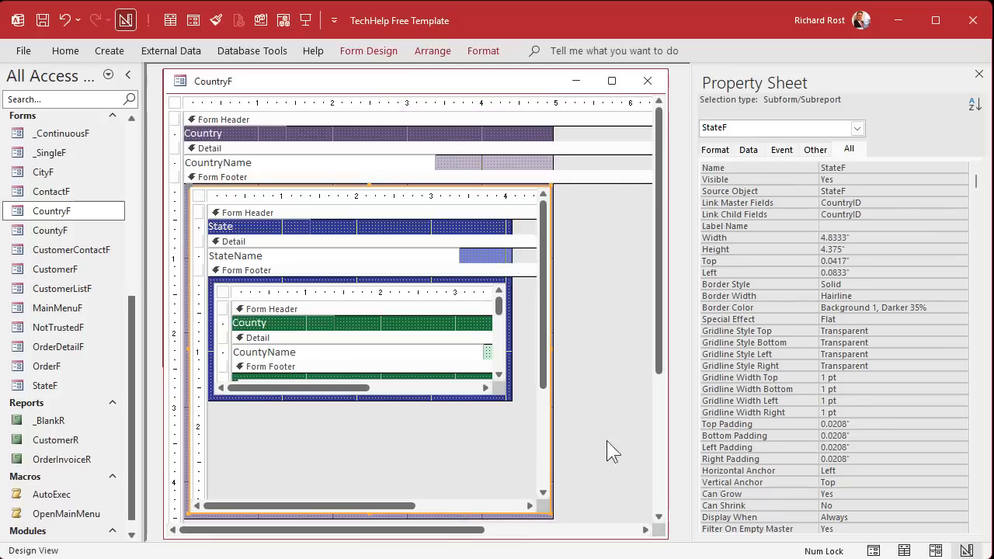
{"action": "left_click", "coordinate": [608, 353]}
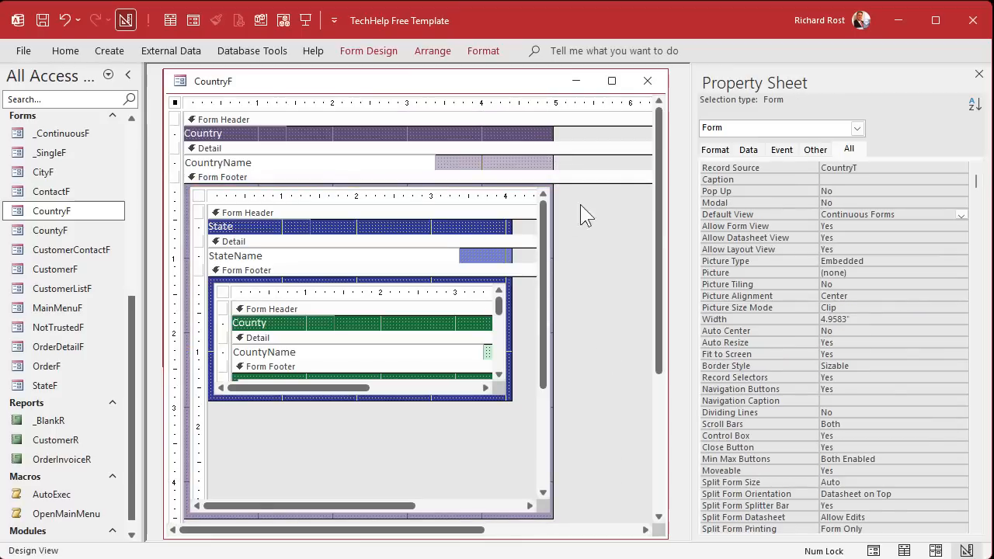
{"action": "left_click", "coordinate": [648, 81]}
{"action": "double_click", "coordinate": [52, 216]}
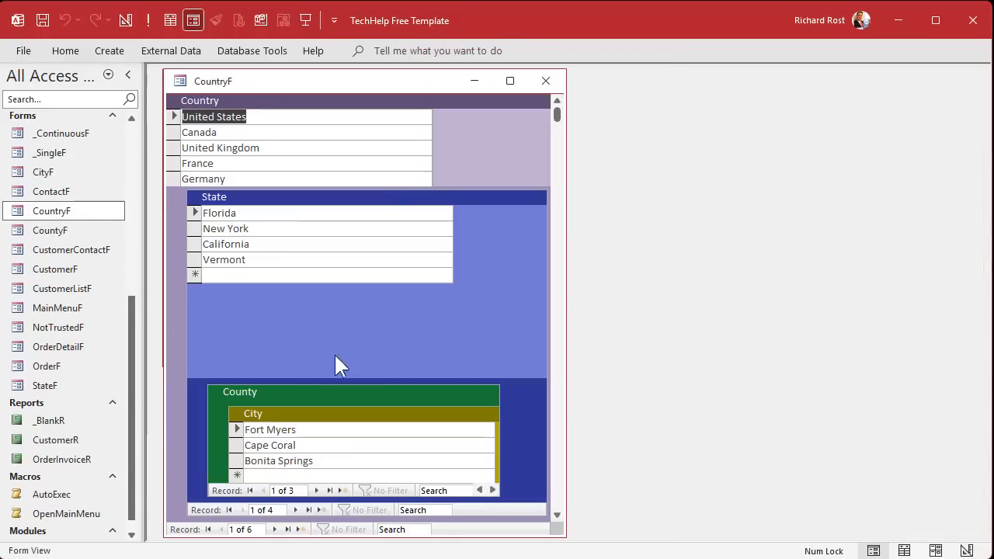
{"action": "left_click", "coordinate": [545, 83]}
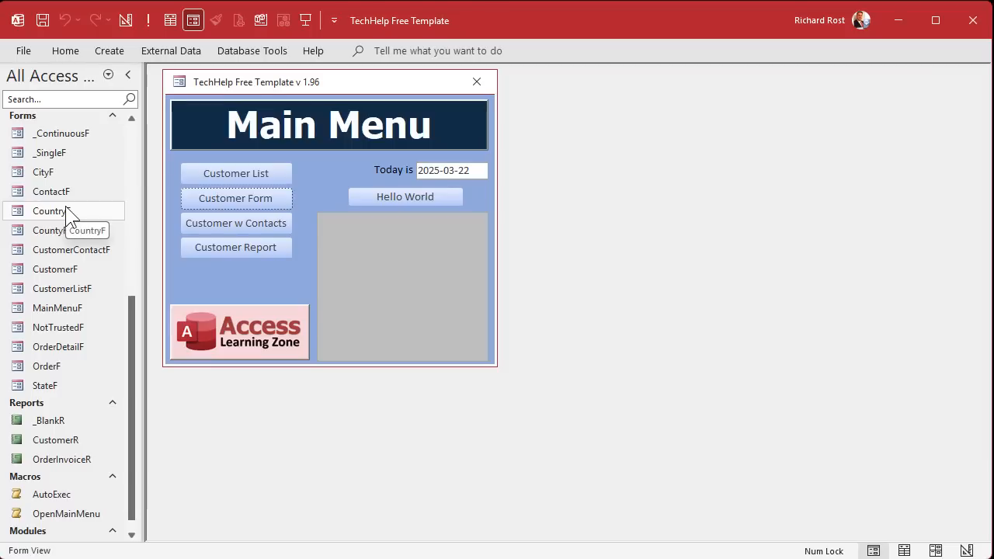
- In StateF's Design View, stretch the County subform down to fit its nested City subform, then close
{"action": "left_click", "coordinate": [54, 379]}
{"action": "right_click", "coordinate": [54, 380]}
{"action": "left_click", "coordinate": [80, 440]}
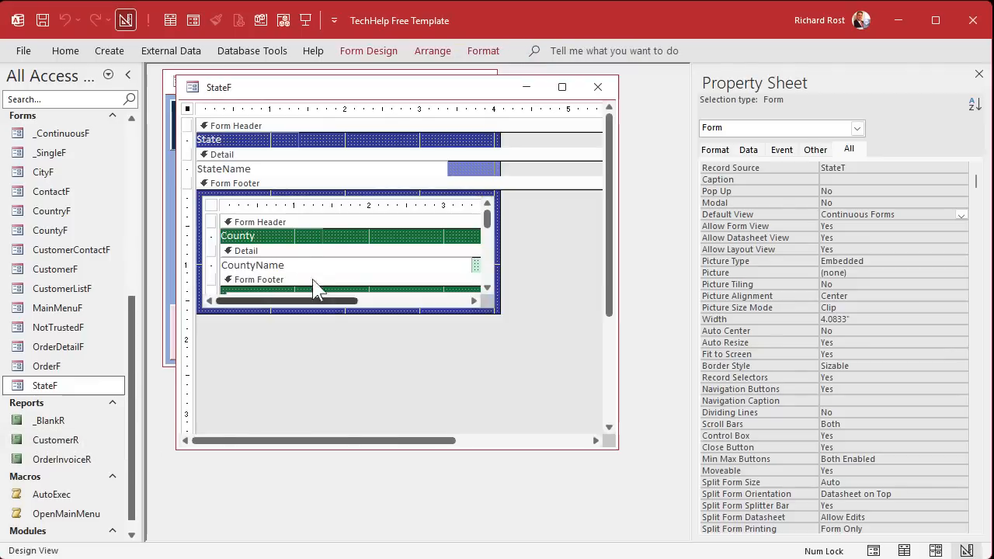
{"action": "left_click", "coordinate": [303, 206]}
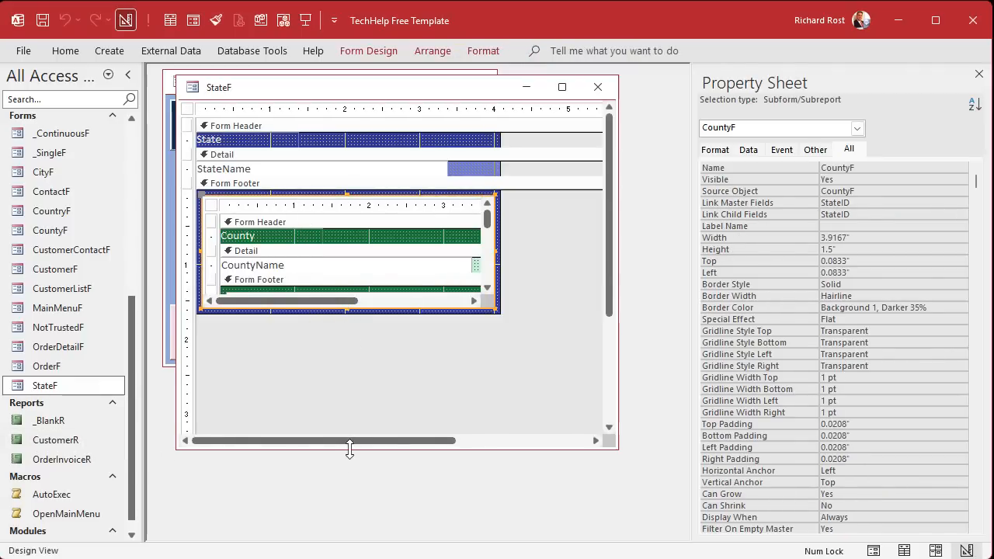
{"action": "left_click_drag", "start_coordinate": [349, 449], "coordinate": [348, 530]}
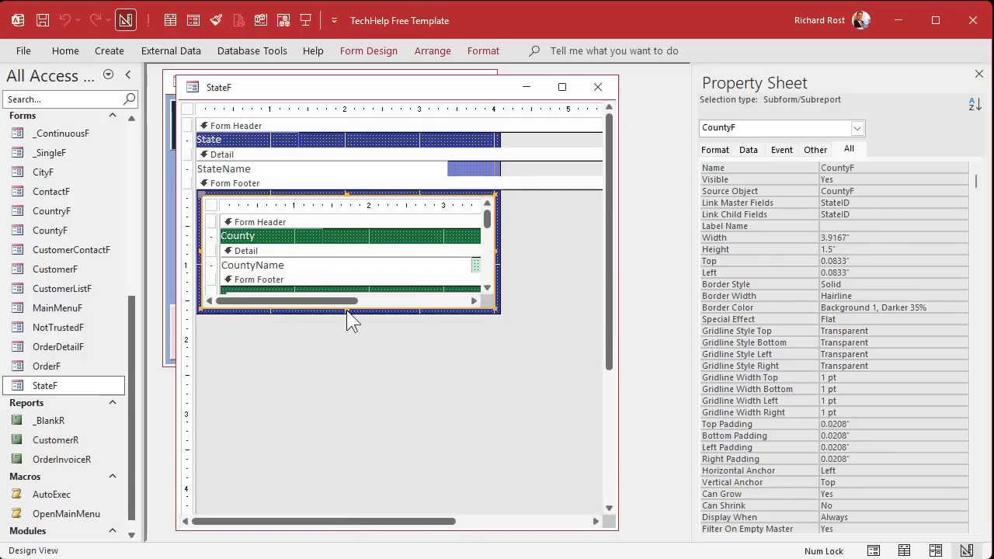
{"action": "left_click_drag", "start_coordinate": [347, 307], "coordinate": [349, 446]}
{"action": "left_click", "coordinate": [396, 455]}
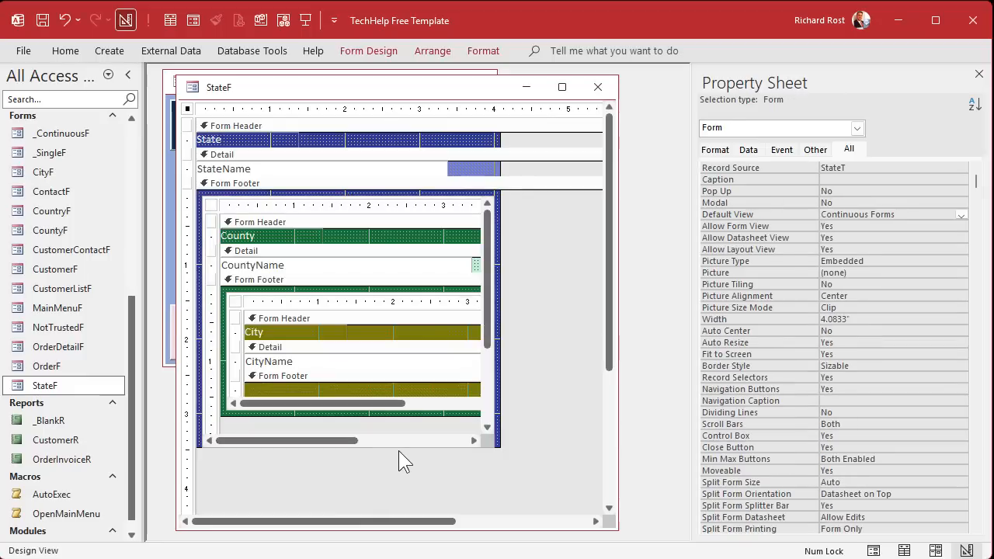
{"action": "left_click_drag", "start_coordinate": [400, 448], "coordinate": [400, 453]}
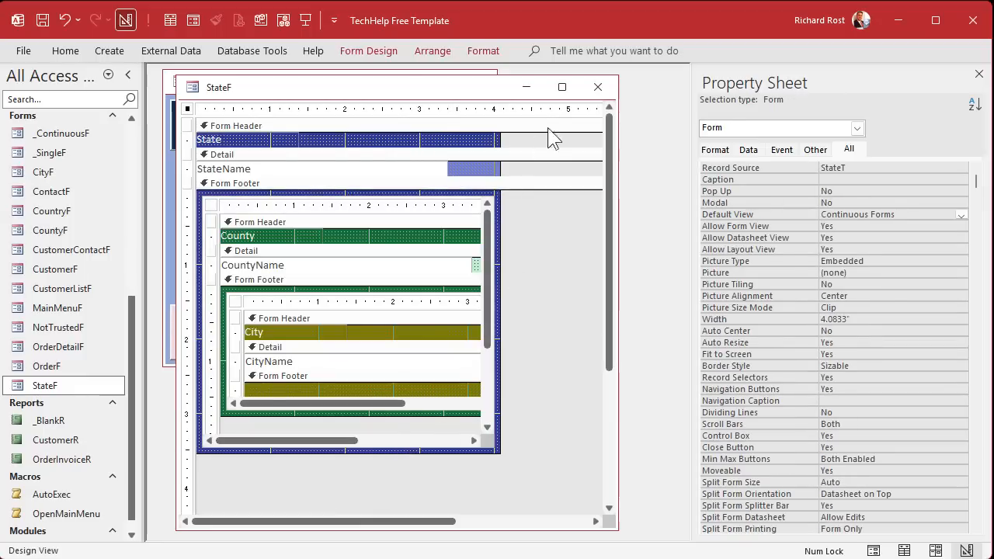
{"action": "left_click", "coordinate": [597, 87]}
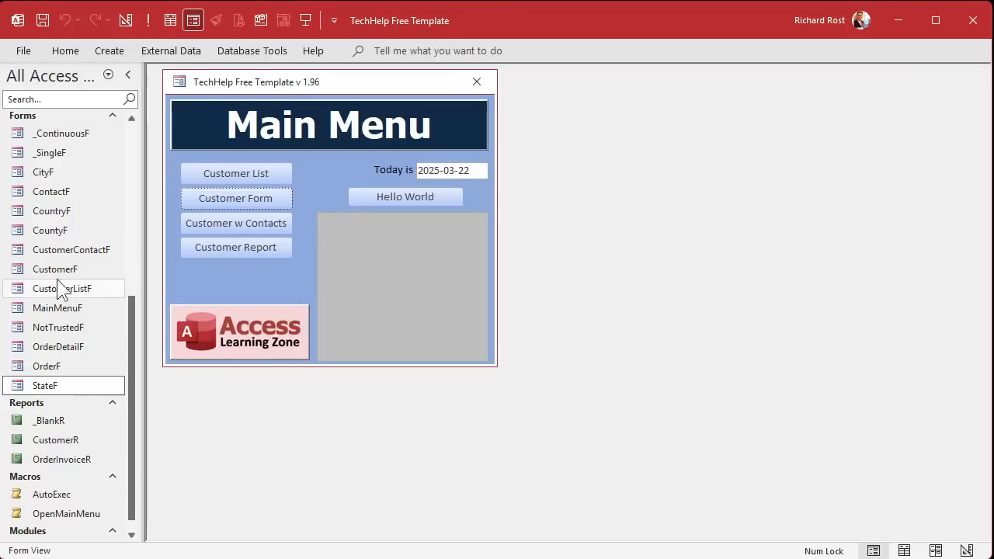
{"action": "double_click", "coordinate": [56, 213]}
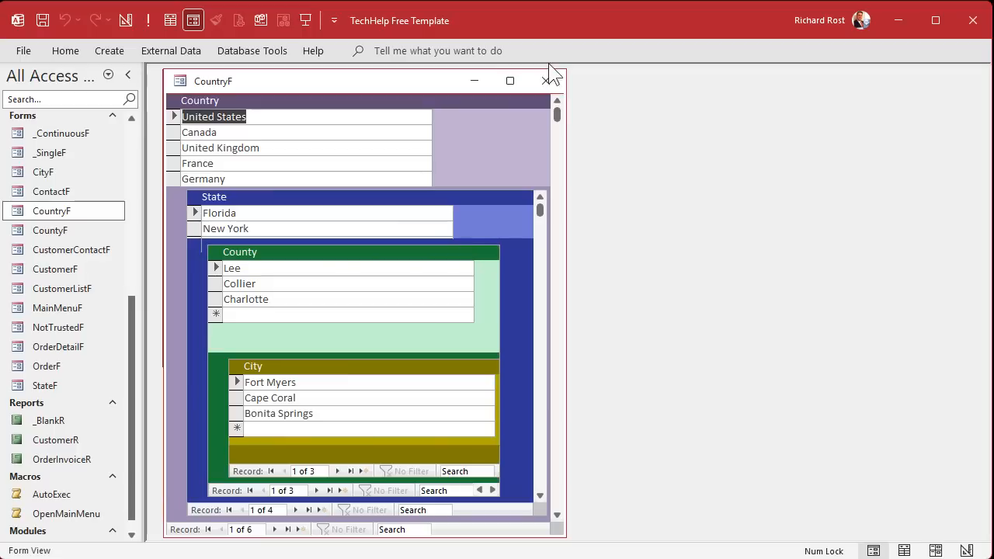
{"action": "left_click", "coordinate": [284, 281]}
{"action": "left_click", "coordinate": [282, 267]}
{"action": "left_click", "coordinate": [279, 229]}
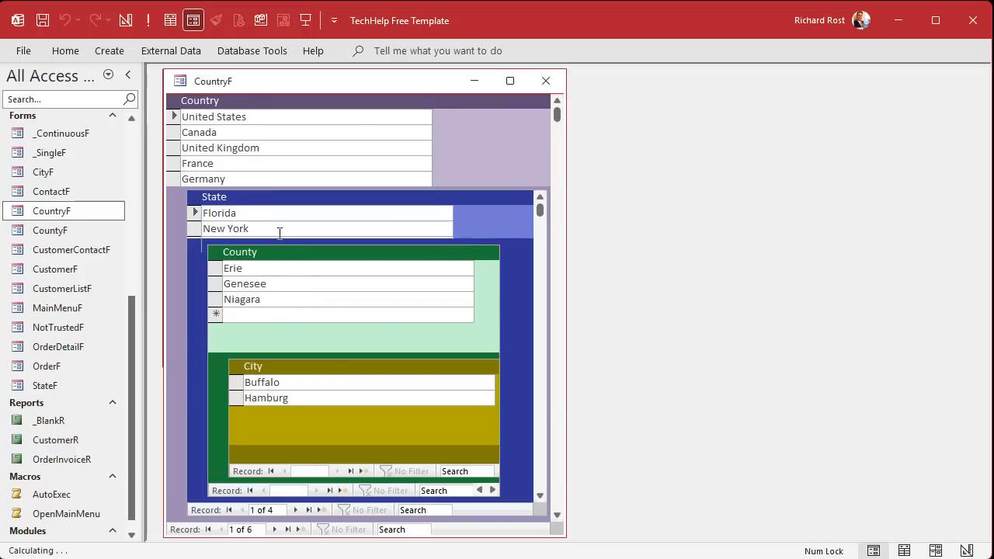
{"action": "left_click", "coordinate": [280, 278]}
{"action": "left_click", "coordinate": [282, 298]}
{"action": "left_click", "coordinate": [545, 81]}
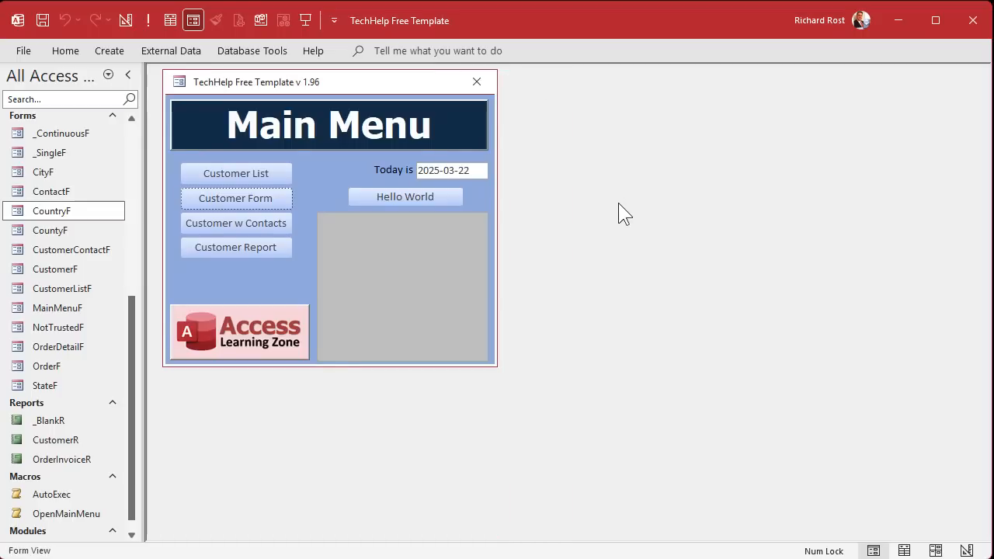
- Duplicate the CityF form as a new form named StreetF
{"action": "left_click", "coordinate": [68, 172]}
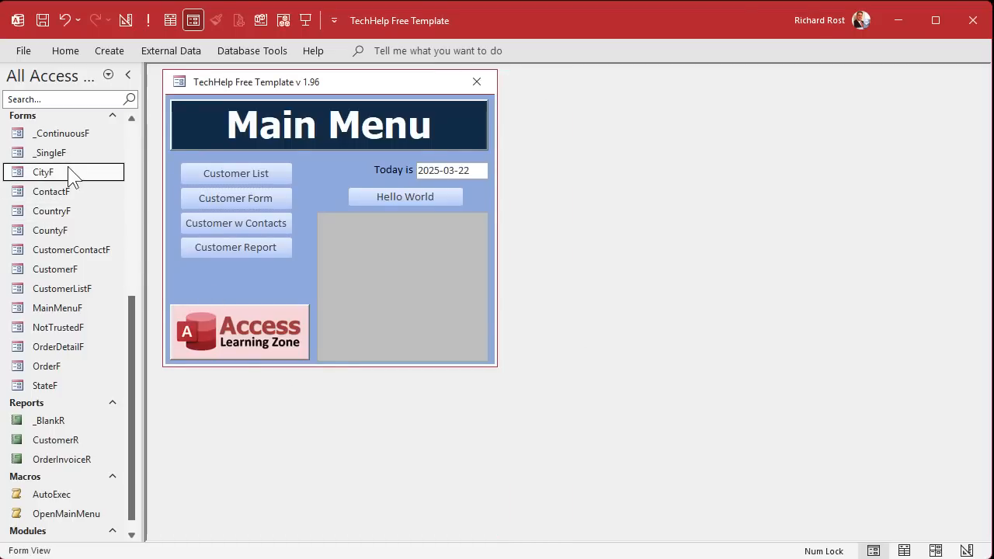
{"action": "key", "text": "ctrl+c"}
{"action": "key", "text": "ctrl+v"}
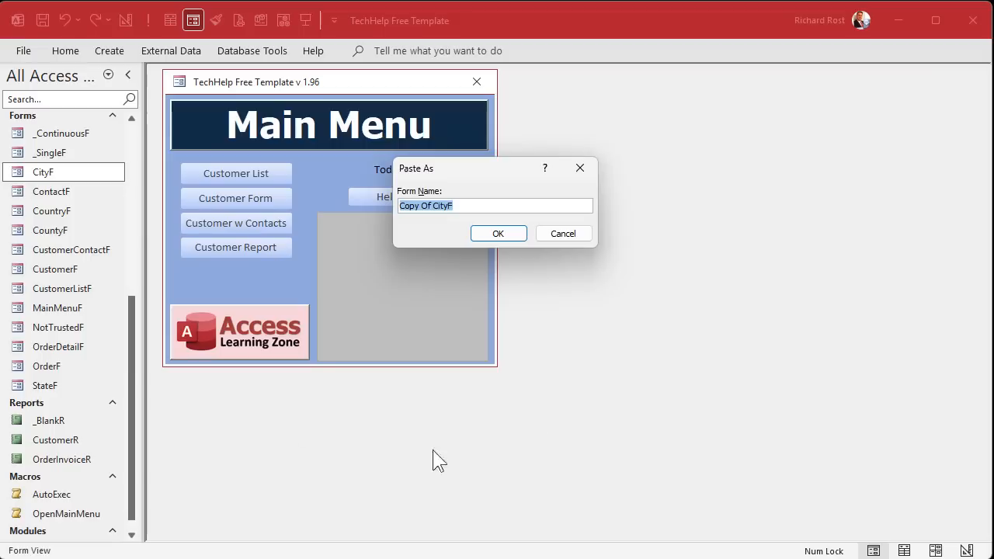
{"action": "type", "text": "Stre"}
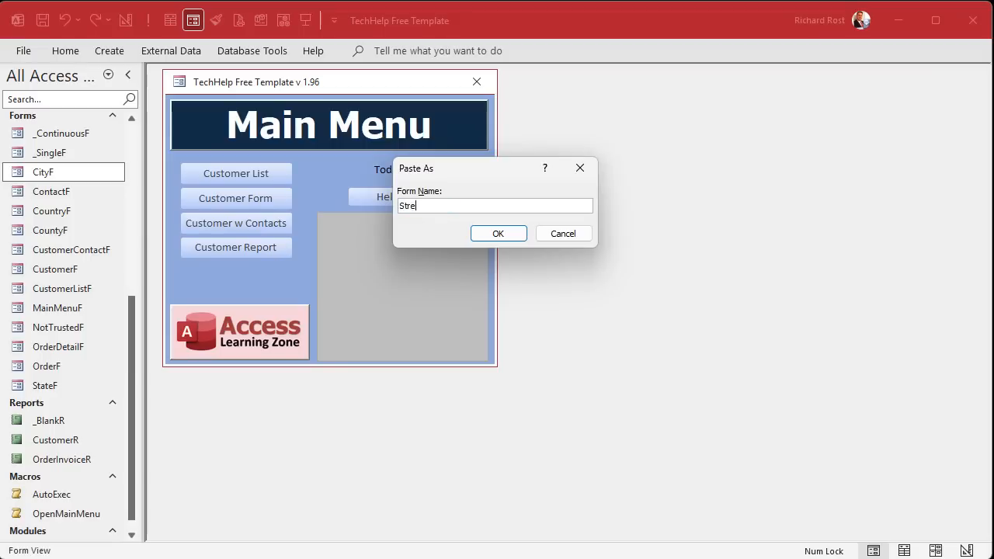
{"action": "type", "text": "etF"}
{"action": "key", "text": "Return"}
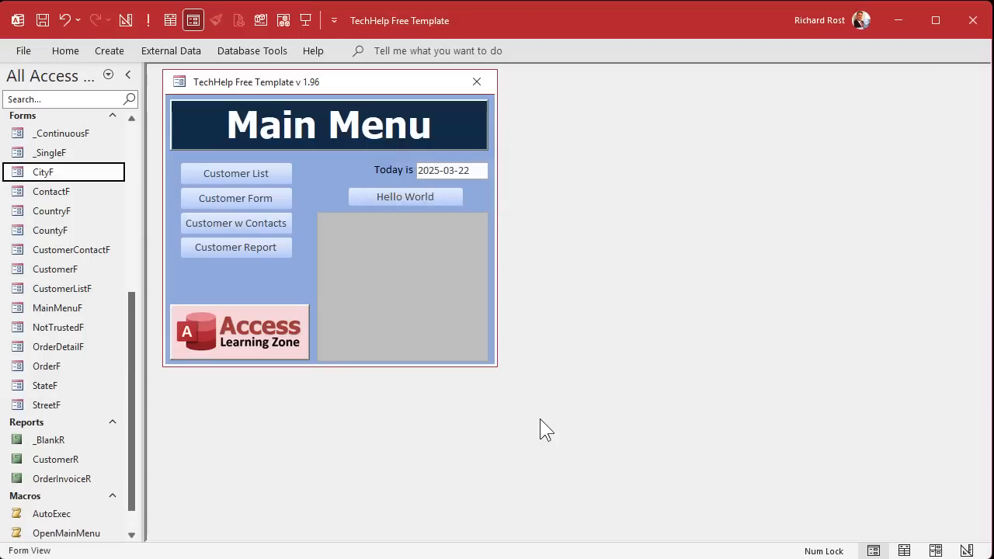
- Open StreetF in Design View with its Form Header selected
{"action": "left_click", "coordinate": [44, 404]}
{"action": "right_click", "coordinate": [49, 403]}
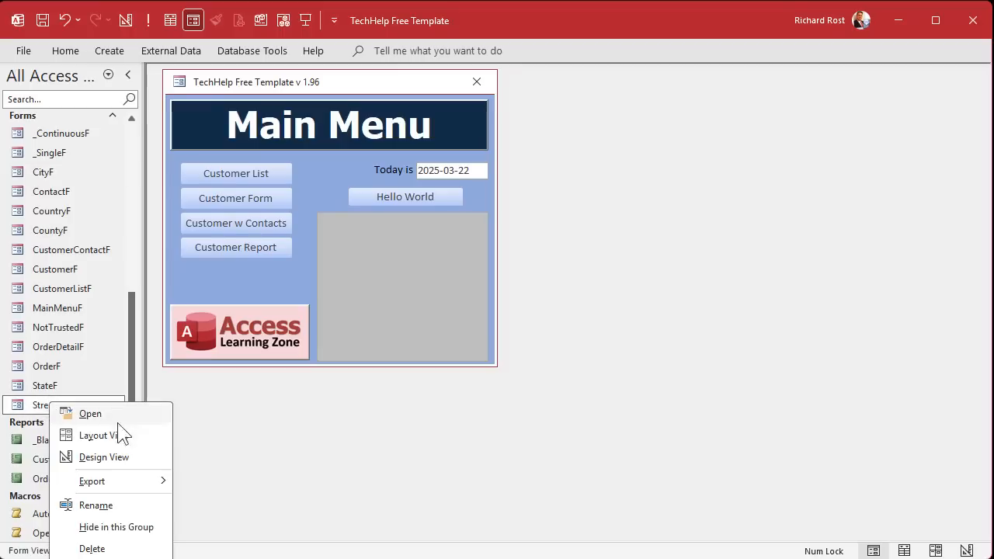
{"action": "left_click", "coordinate": [121, 465]}
{"action": "left_click", "coordinate": [456, 161]}
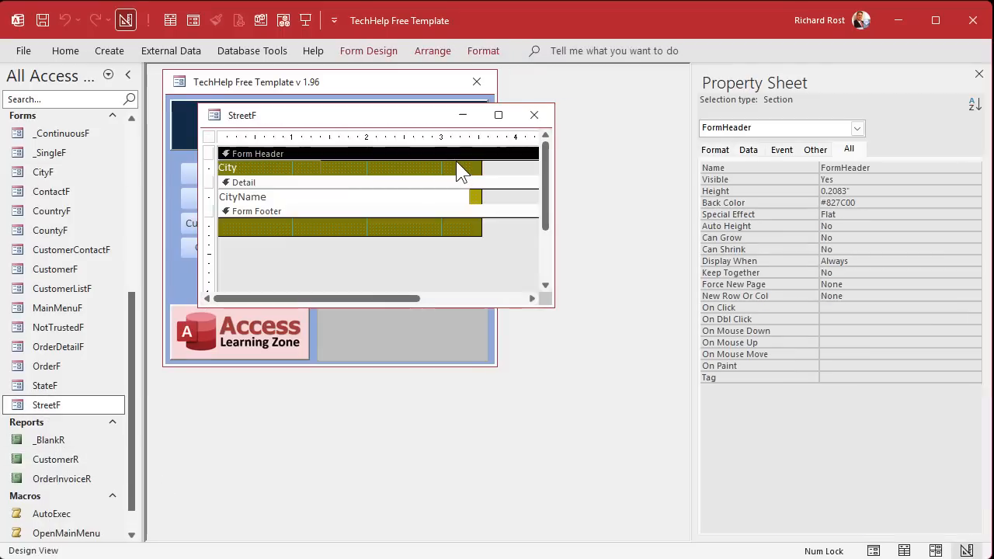
- Fill StreetF's Form Header, Form Footer and Detail sections with dark red
{"action": "left_click", "coordinate": [483, 50]}
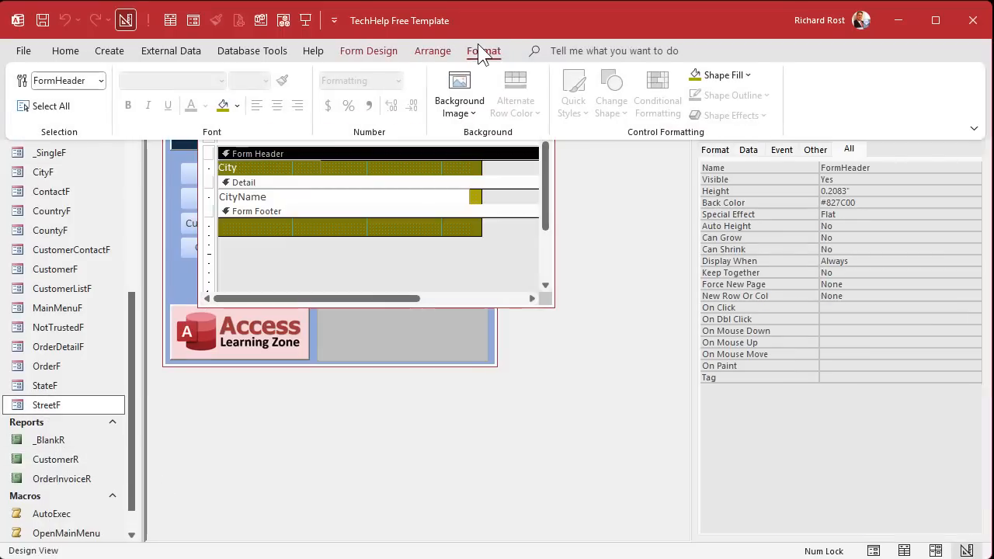
{"action": "left_click", "coordinate": [237, 106]}
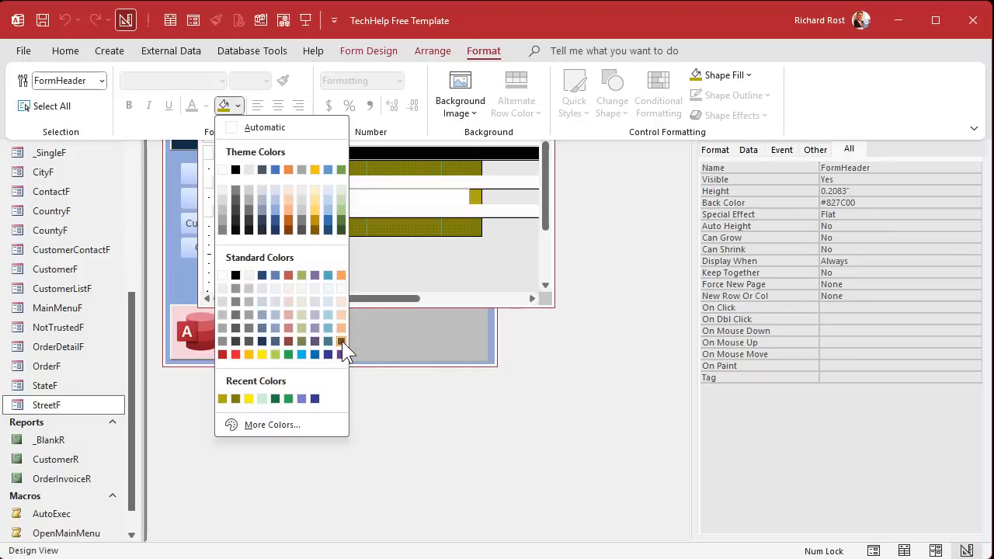
{"action": "left_click", "coordinate": [290, 340]}
{"action": "left_click", "coordinate": [348, 211]}
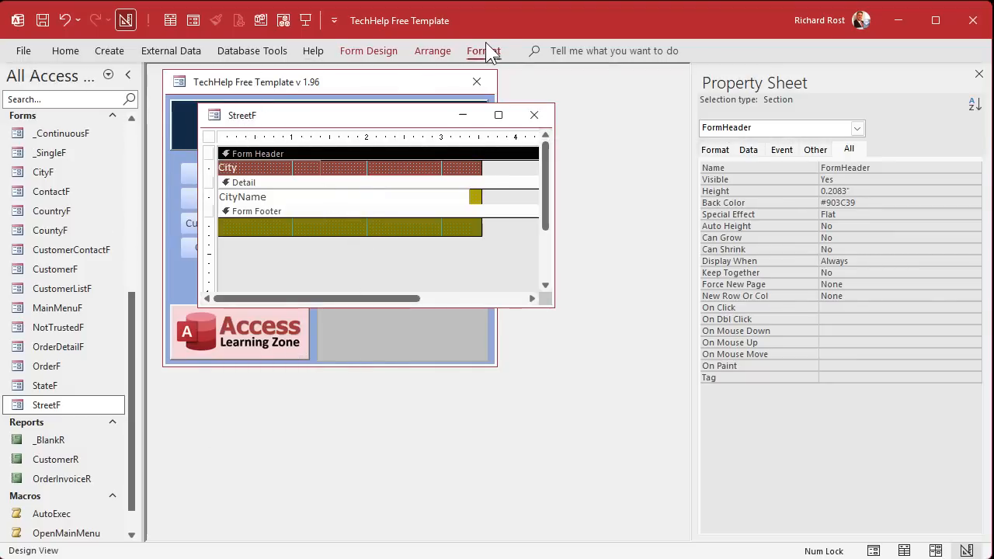
{"action": "left_click", "coordinate": [485, 43]}
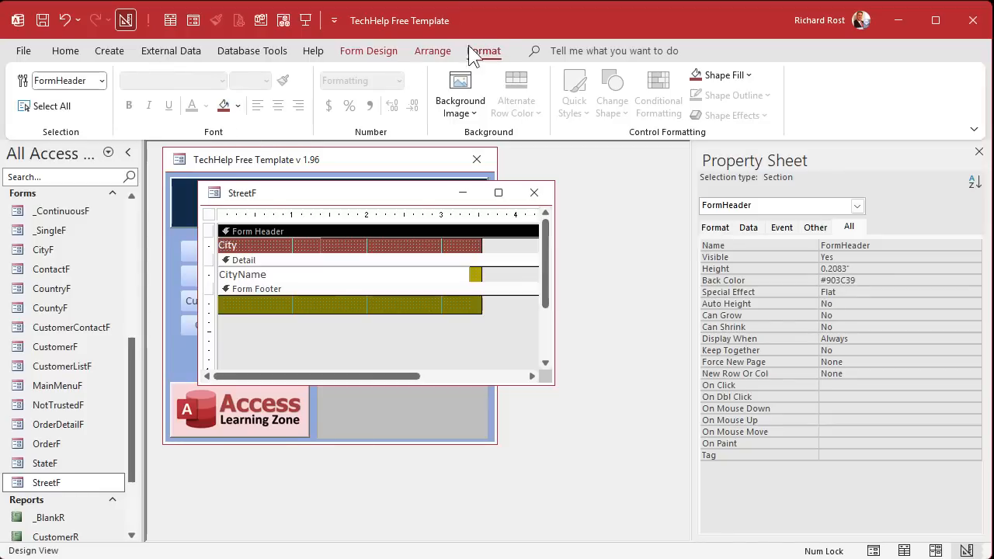
{"action": "left_click", "coordinate": [407, 287]}
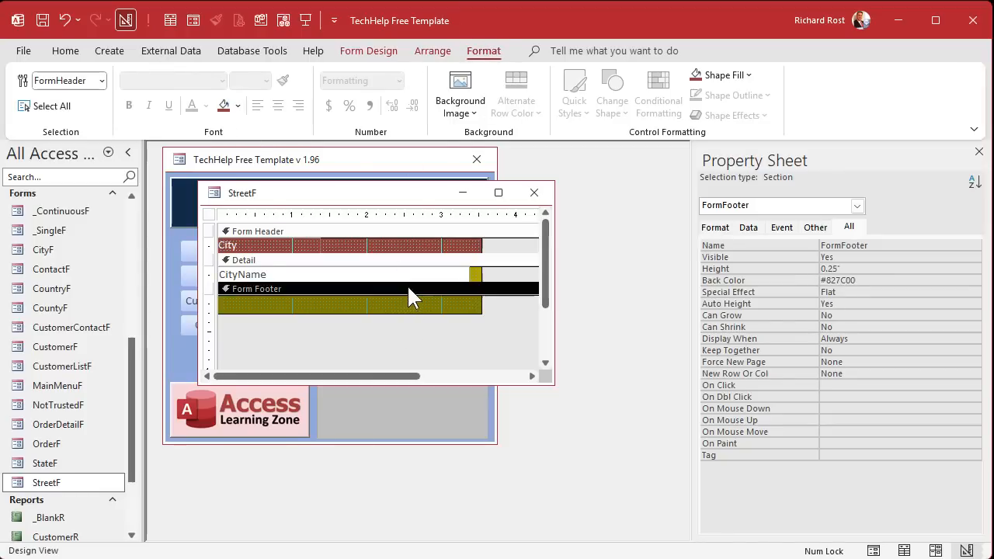
{"action": "left_click", "coordinate": [225, 107]}
{"action": "left_click", "coordinate": [517, 260]}
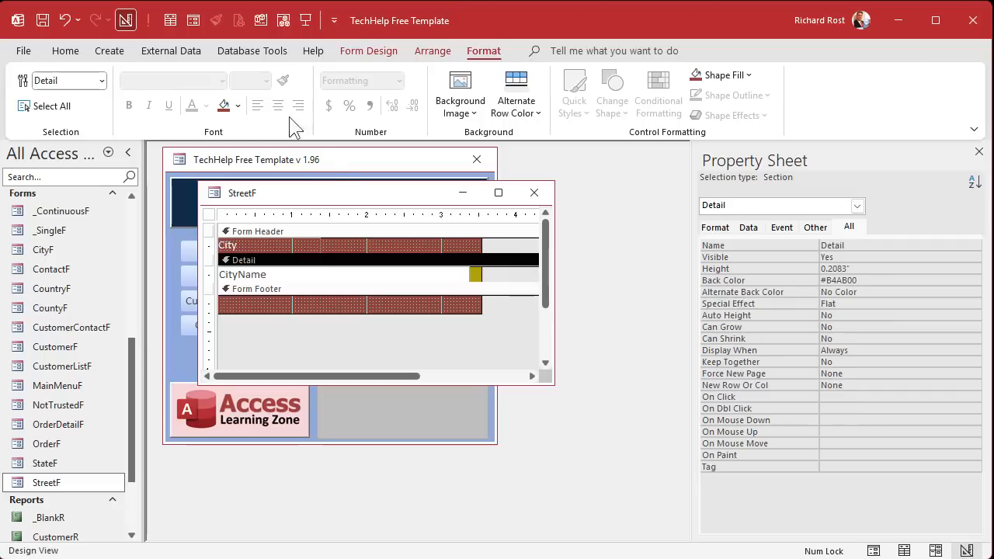
{"action": "left_click", "coordinate": [228, 104]}
- Lighten the Detail section to the custom colour #C16563
{"action": "left_click", "coordinate": [237, 106]}
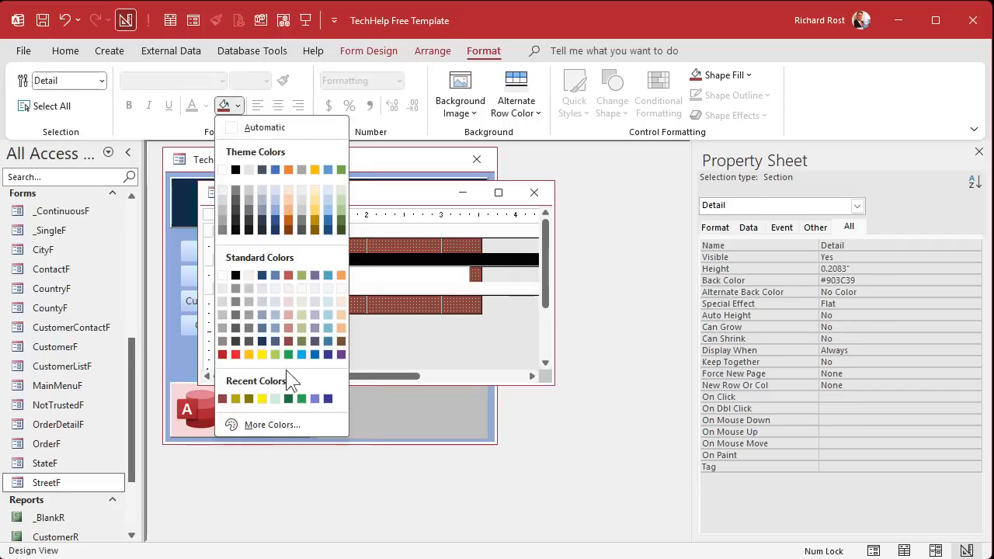
{"action": "left_click", "coordinate": [287, 426]}
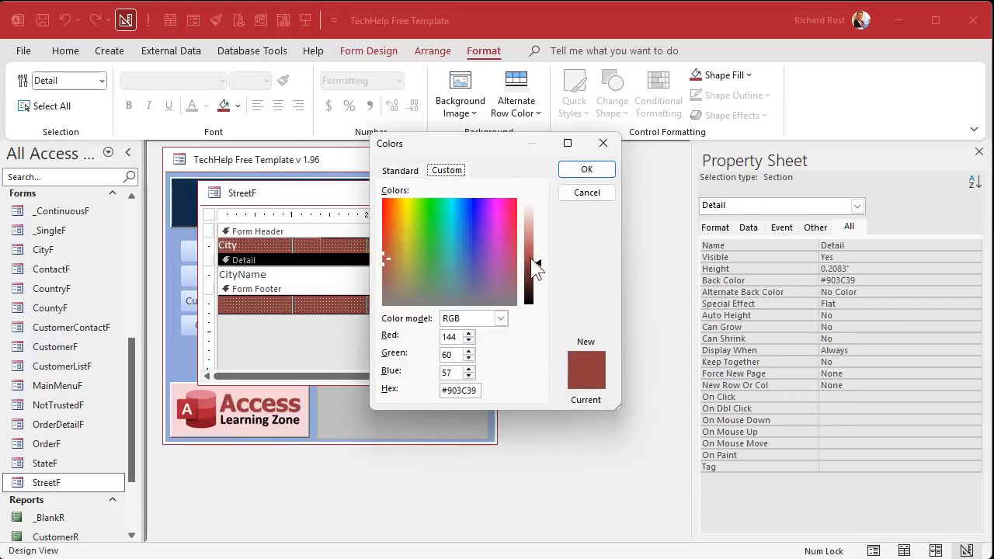
{"action": "left_click_drag", "start_coordinate": [536, 268], "coordinate": [534, 247]}
{"action": "left_click", "coordinate": [586, 169]}
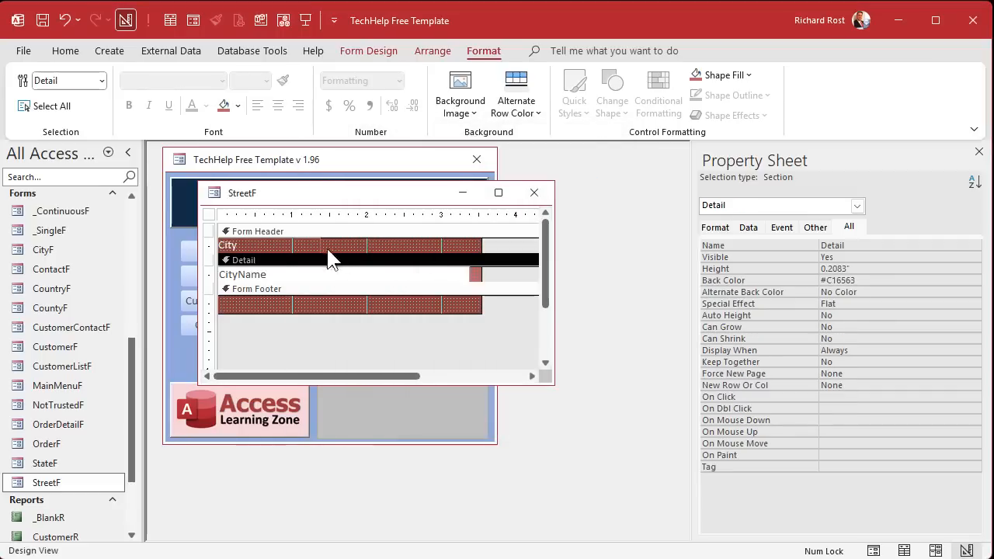
- Change the header label to Street and set the form's Record Source to StreetT
{"action": "left_click", "coordinate": [280, 245]}
{"action": "double_click", "coordinate": [279, 246]}
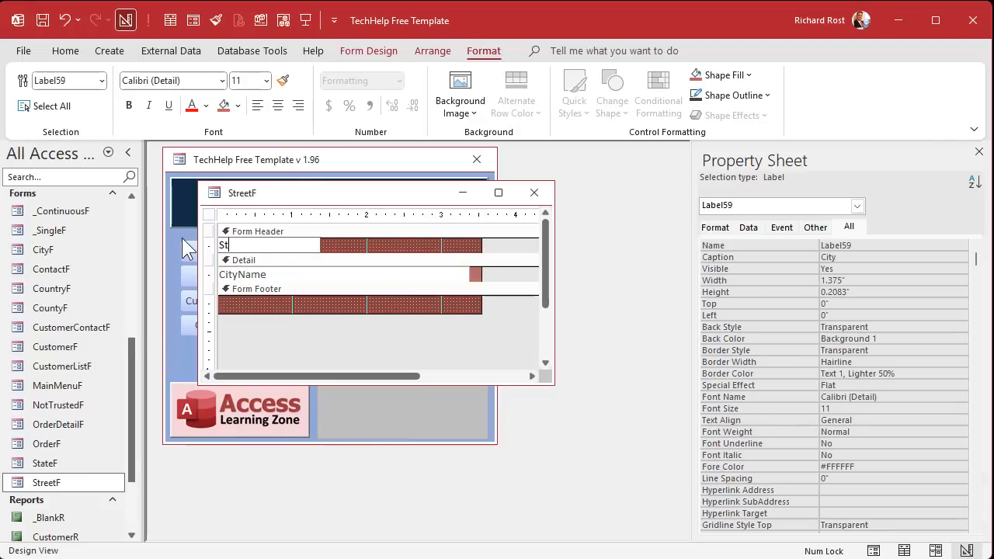
{"action": "key", "text": "Return"}
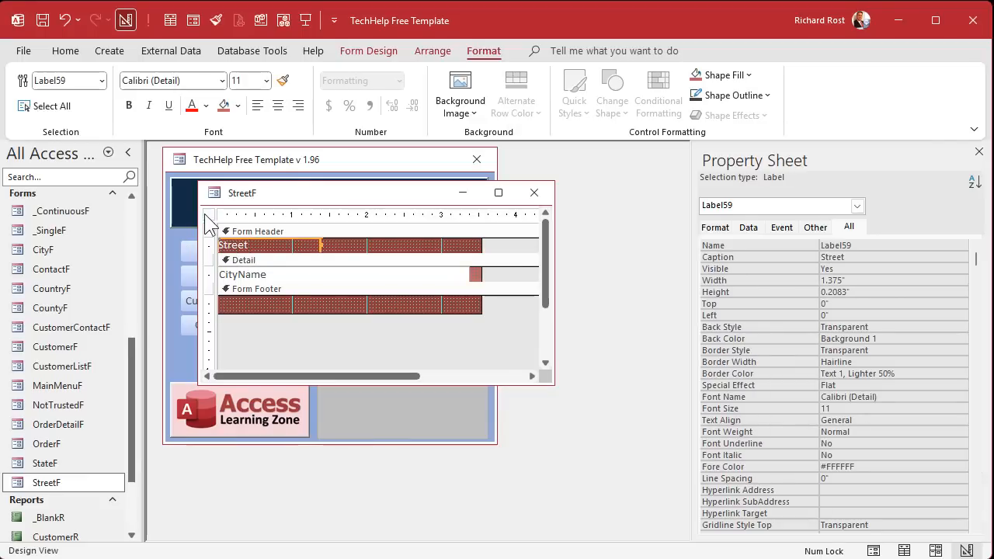
{"action": "left_click", "coordinate": [208, 215]}
{"action": "left_click", "coordinate": [765, 250]}
{"action": "type", "text": "Str"}
{"action": "key", "text": "Return"}
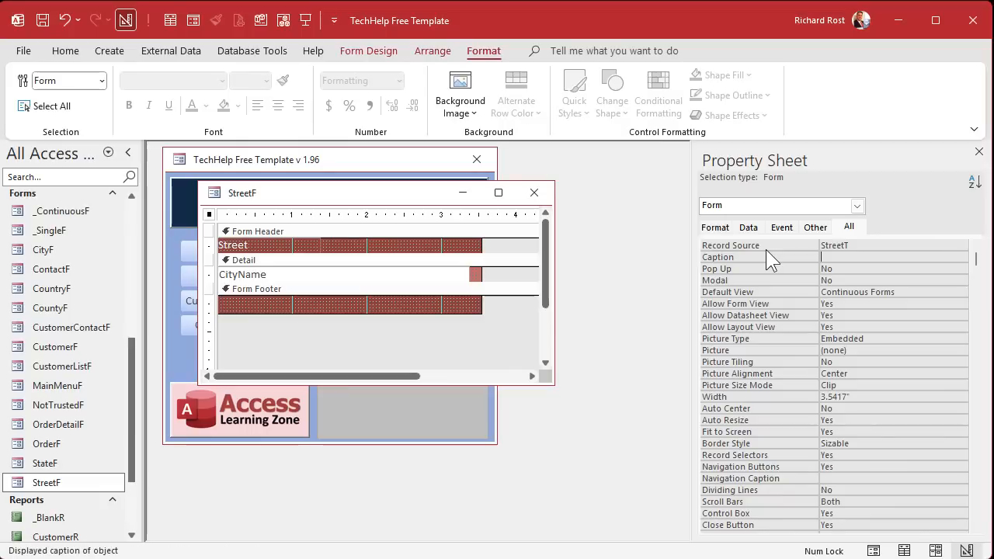
- Bind the text box to StreetName, name it StreetName, and close the design
{"action": "left_click", "coordinate": [364, 276]}
{"action": "double_click", "coordinate": [877, 270]}
{"action": "type", "text": "str"}
{"action": "left_click", "coordinate": [948, 269]}
{"action": "left_click", "coordinate": [851, 303]}
{"action": "left_click", "coordinate": [780, 244]}
{"action": "type", "text": "StreetName"}
{"action": "key", "text": "Return"}
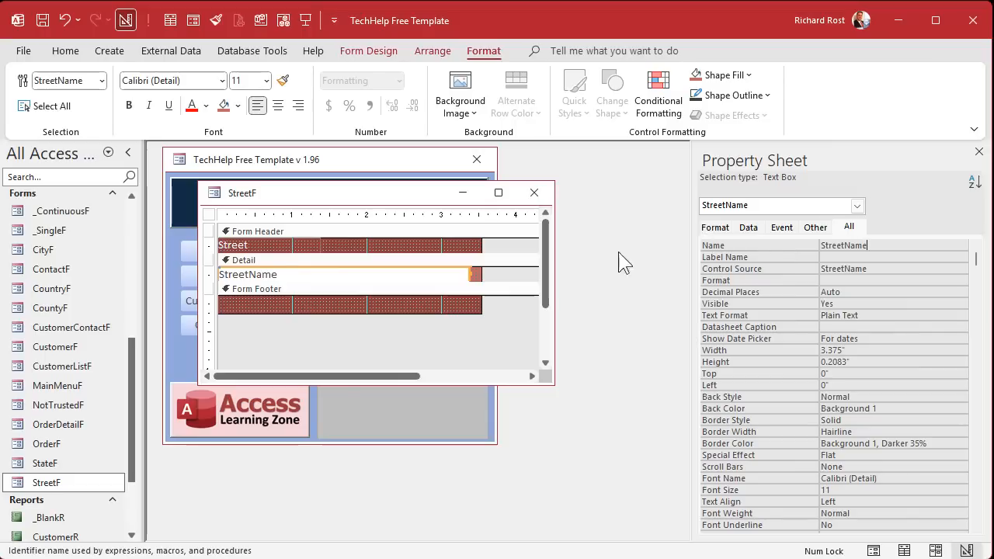
{"action": "left_click", "coordinate": [539, 196]}
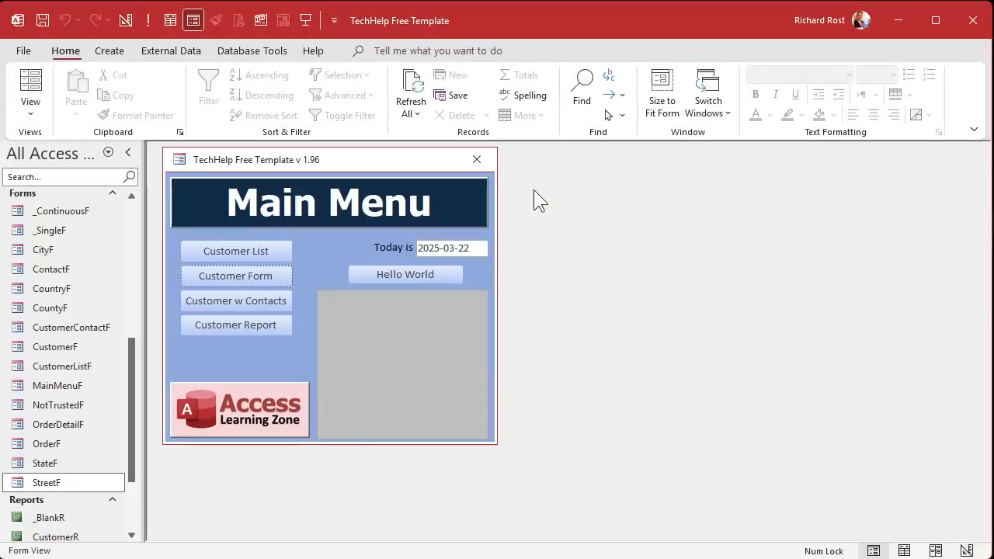
- Drop StreetF into CityF's footer as a subform, keeping Default View as Continuous Forms
{"action": "right_click", "coordinate": [47, 251]}
{"action": "left_click", "coordinate": [103, 301]}
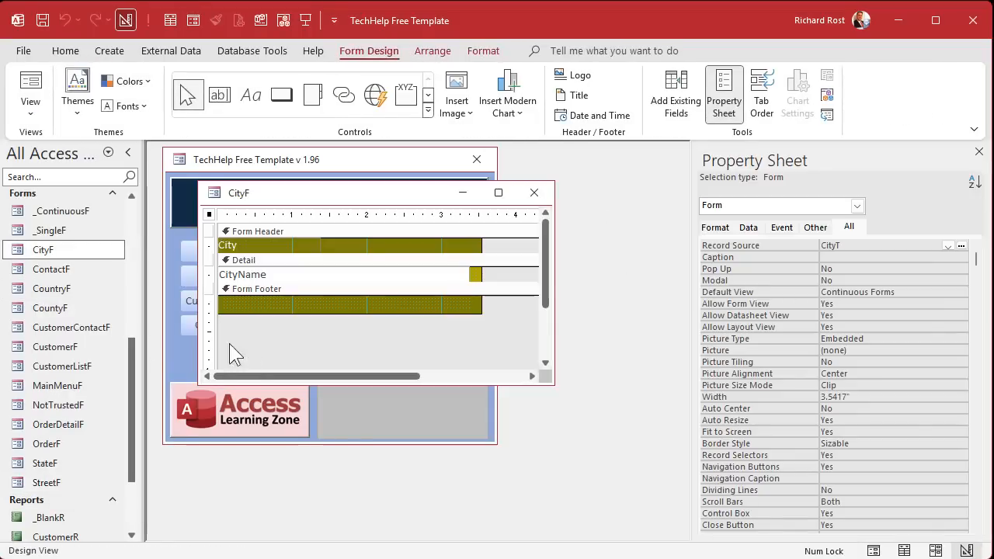
{"action": "left_click_drag", "start_coordinate": [47, 482], "coordinate": [248, 301]}
{"action": "left_click", "coordinate": [471, 362]}
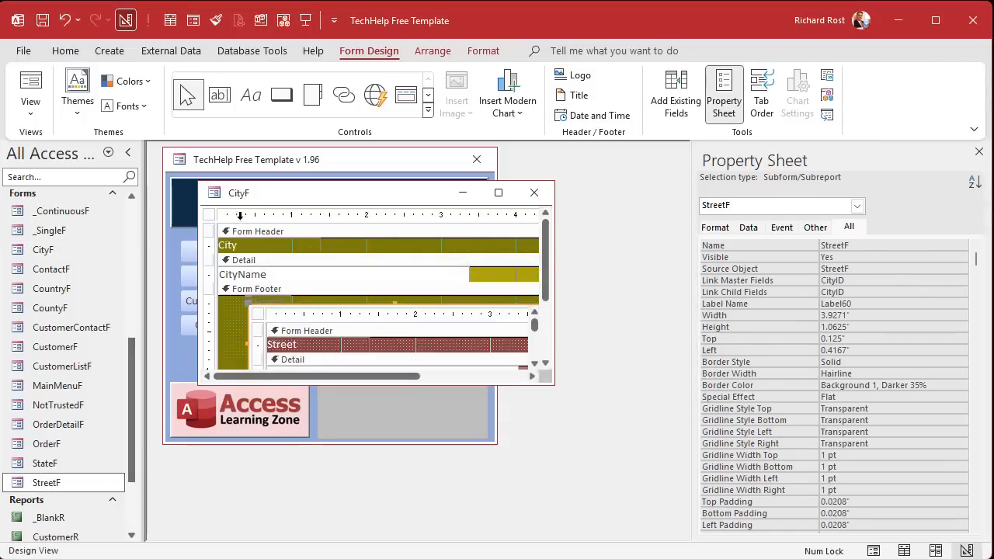
{"action": "left_click", "coordinate": [208, 214]}
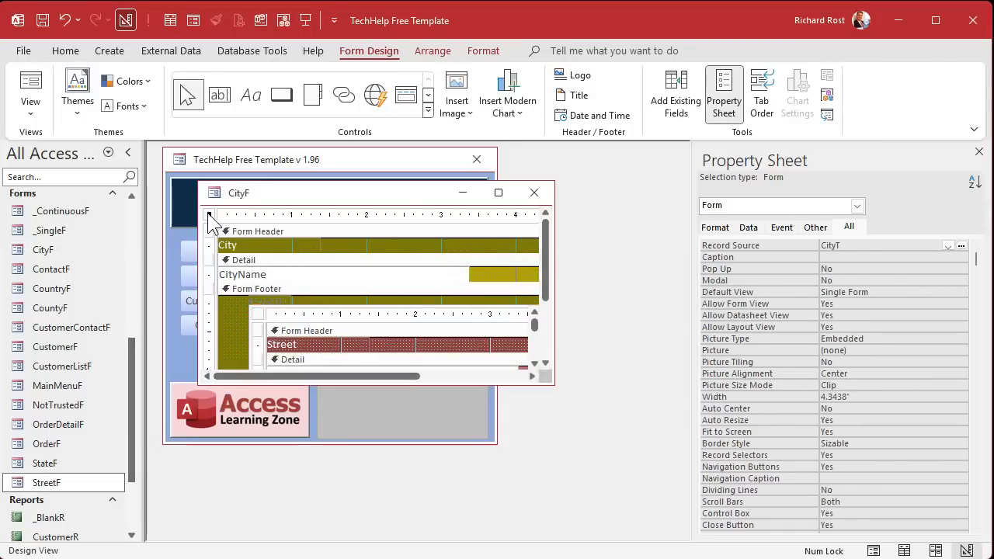
{"action": "double_click", "coordinate": [884, 291]}
- Delete the StreetF: label, move the subform top-left, make it 1.4167" tall, and close CityF
{"action": "left_click", "coordinate": [261, 304]}
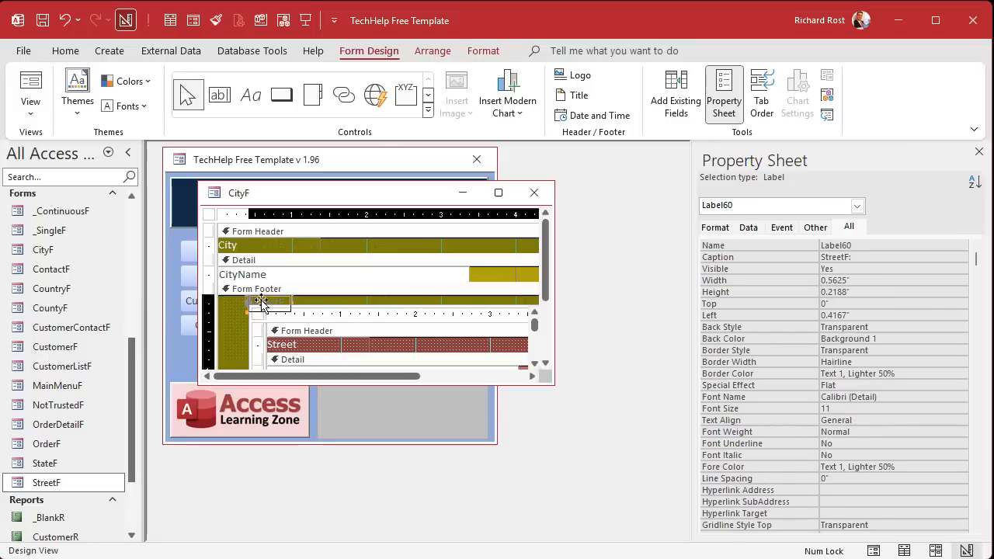
{"action": "key", "text": "Delete"}
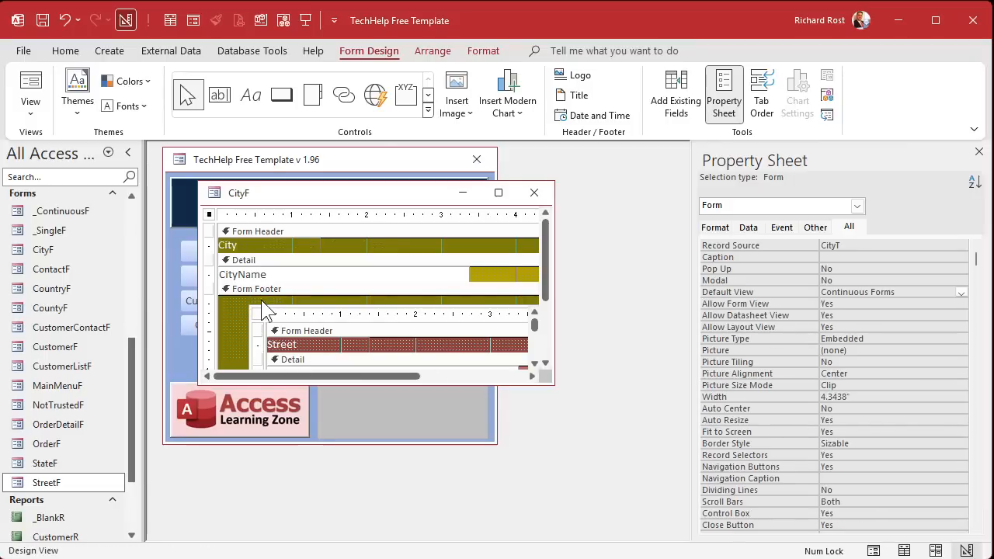
{"action": "left_click", "coordinate": [301, 313]}
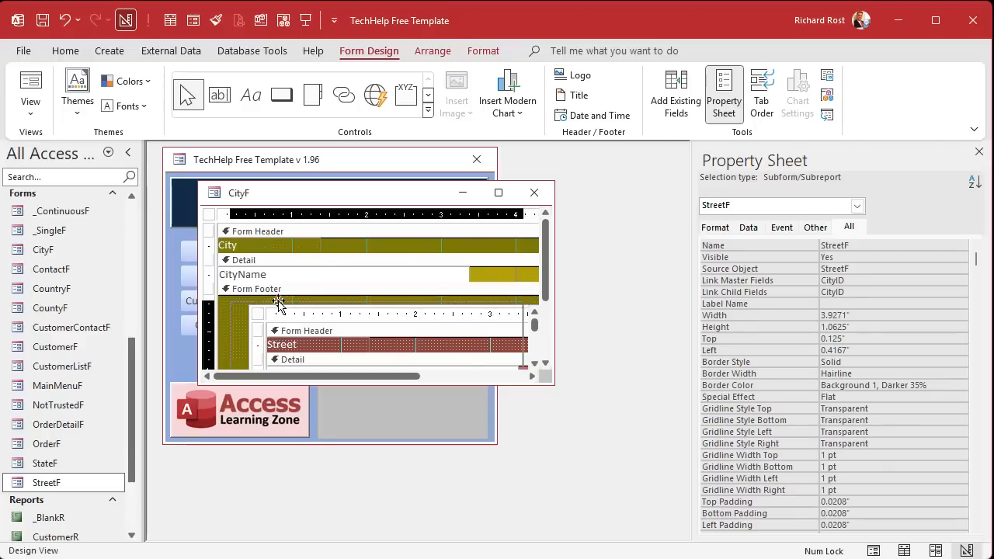
{"action": "left_click_drag", "start_coordinate": [271, 301], "coordinate": [243, 295]}
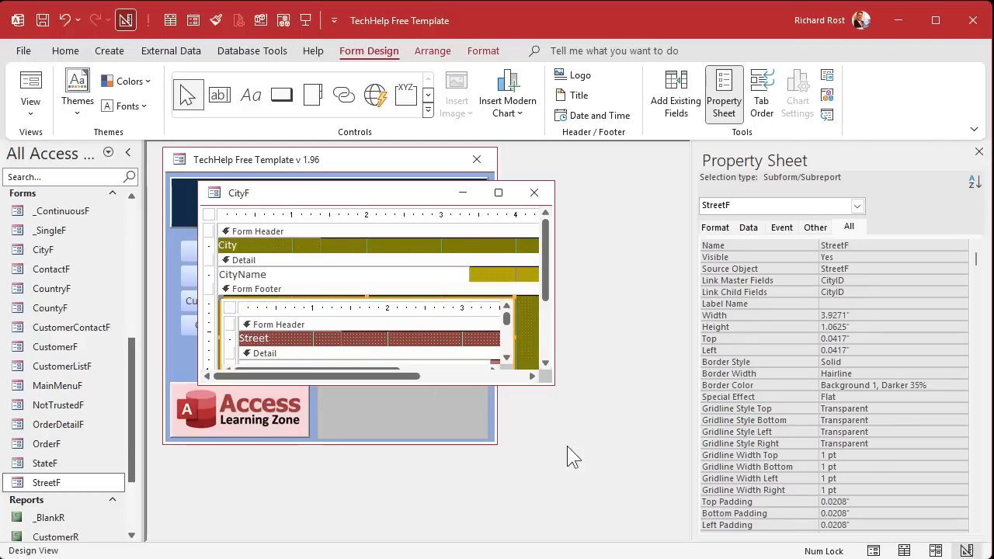
{"action": "left_click_drag", "start_coordinate": [552, 386], "coordinate": [578, 535]}
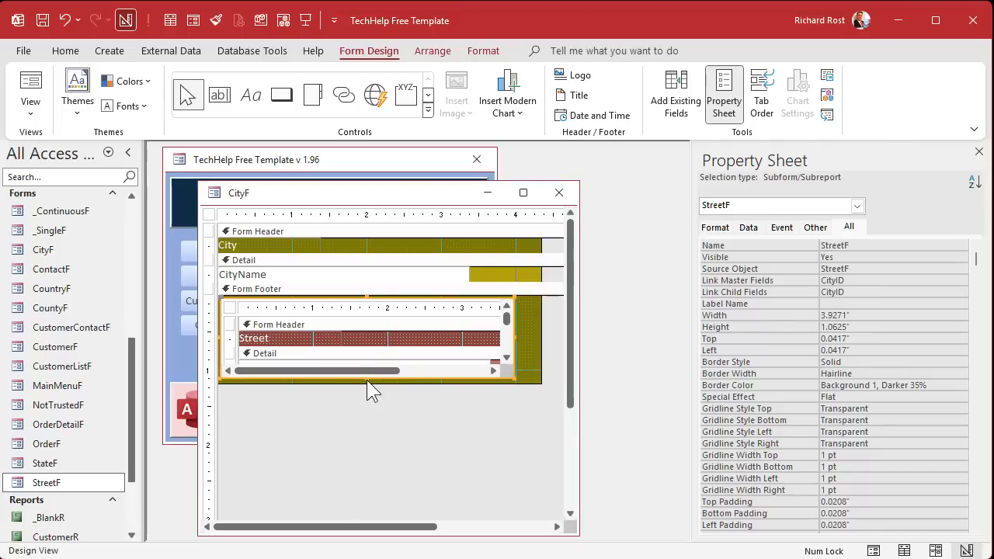
{"action": "left_click_drag", "start_coordinate": [366, 380], "coordinate": [368, 404]}
{"action": "left_click_drag", "start_coordinate": [523, 399], "coordinate": [525, 406]}
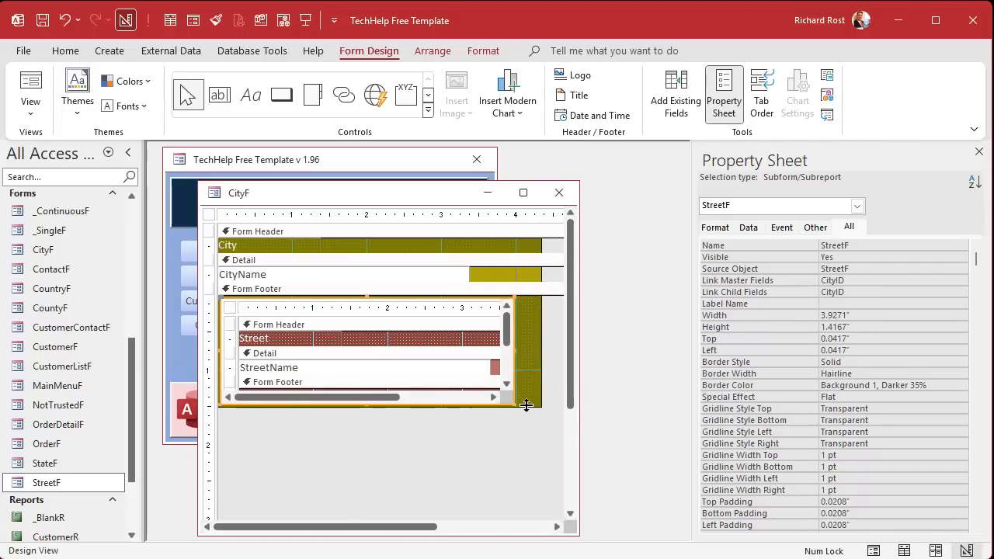
{"action": "left_click", "coordinate": [558, 193]}
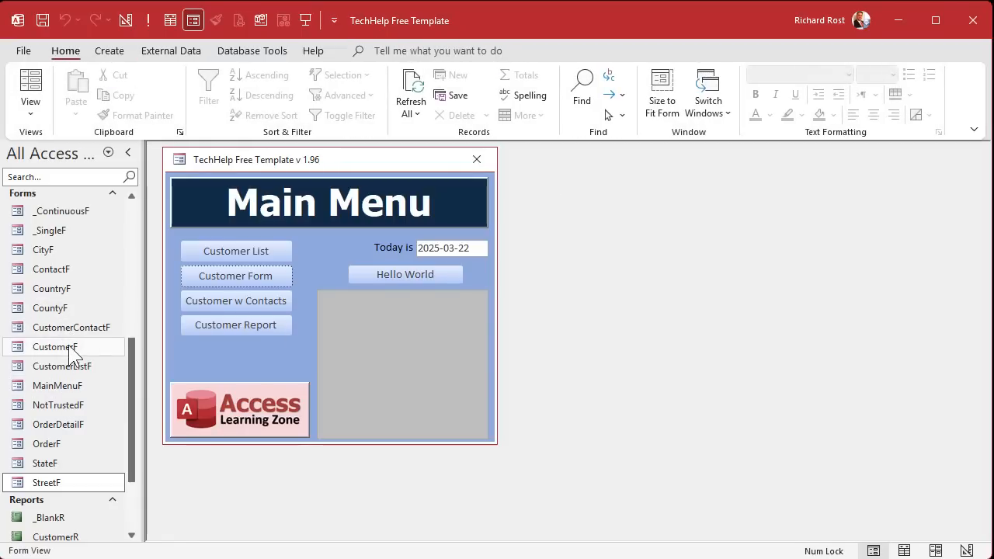
- View CountryF with the ribbon collapsed and the window enlarged to show Street rows, then close it
{"action": "double_click", "coordinate": [51, 288]}
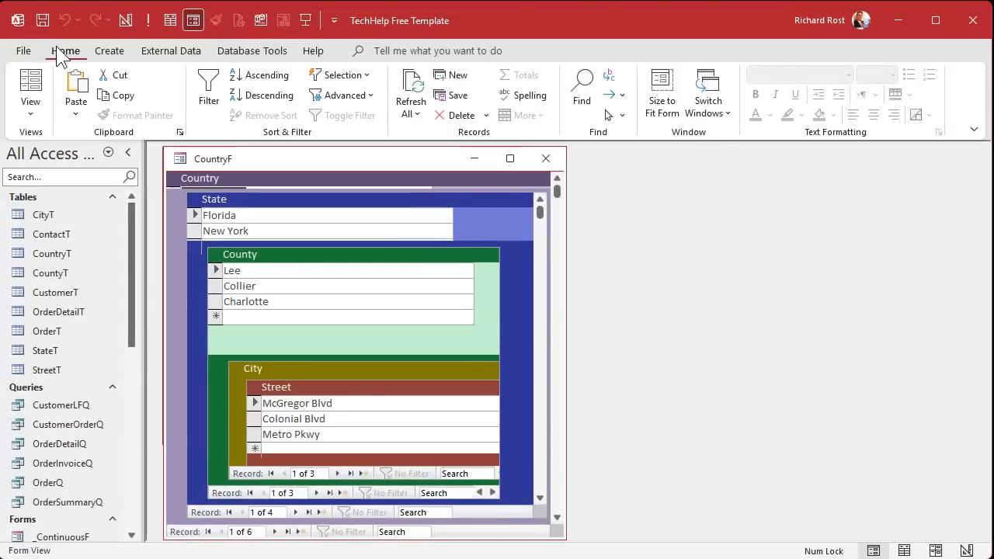
{"action": "double_click", "coordinate": [62, 51]}
{"action": "left_click_drag", "start_coordinate": [410, 463], "coordinate": [410, 527]}
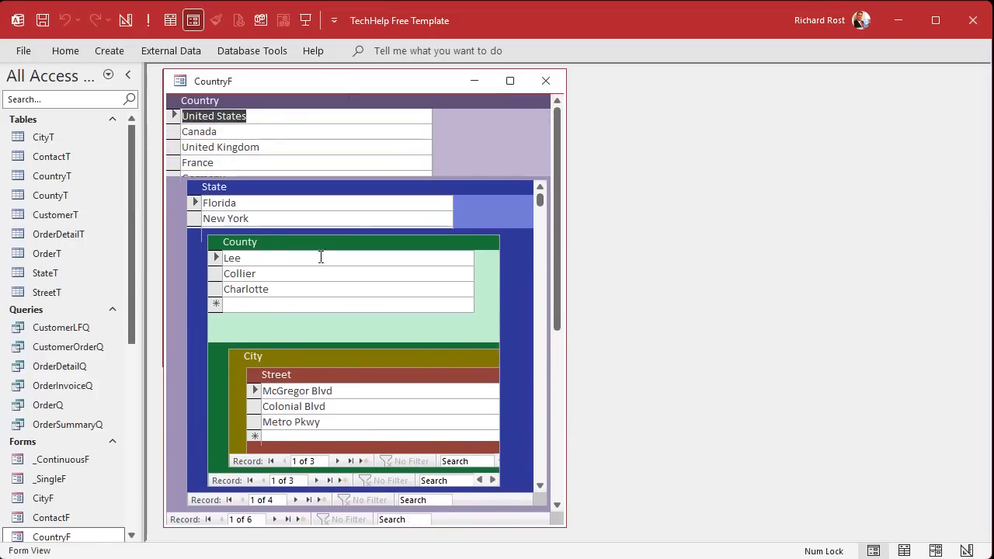
{"action": "left_click", "coordinate": [546, 80]}
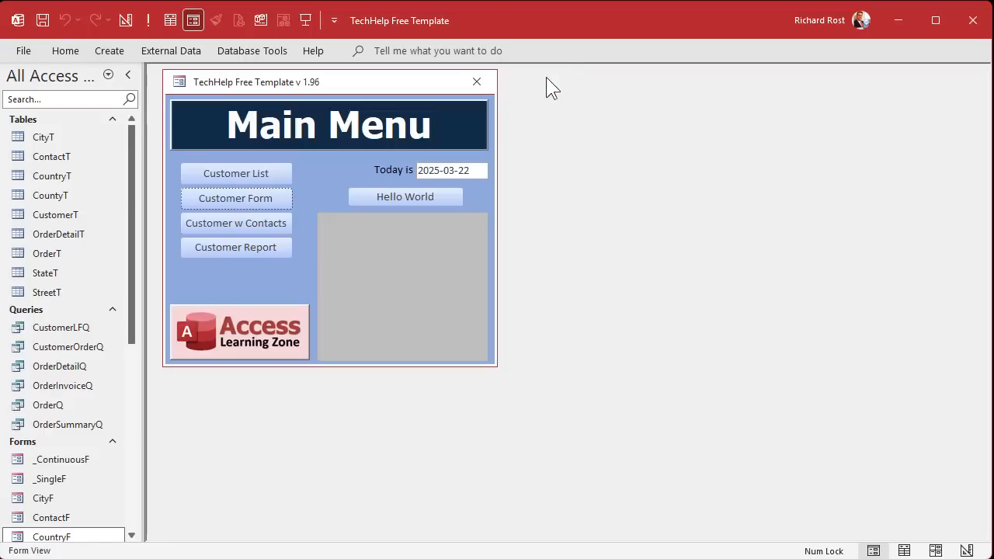
- In CountyF's Design View, drag the CityF subform taller to reveal the nested Street subform, then close
{"action": "scroll", "coordinate": [75, 407], "scroll_direction": "down", "scroll_amount": 3}
{"action": "right_click", "coordinate": [75, 407]}
{"action": "left_click", "coordinate": [113, 461]}
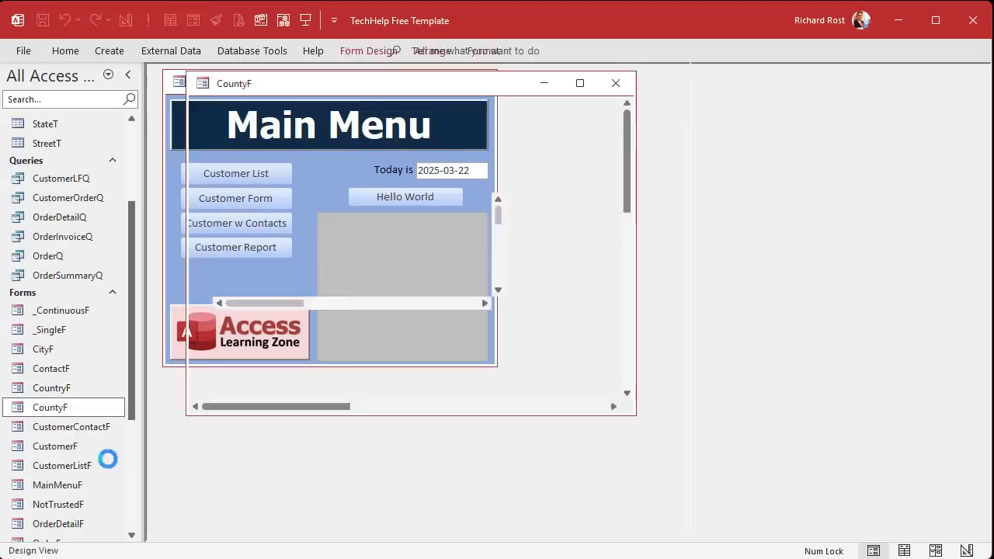
{"action": "left_click", "coordinate": [388, 250]}
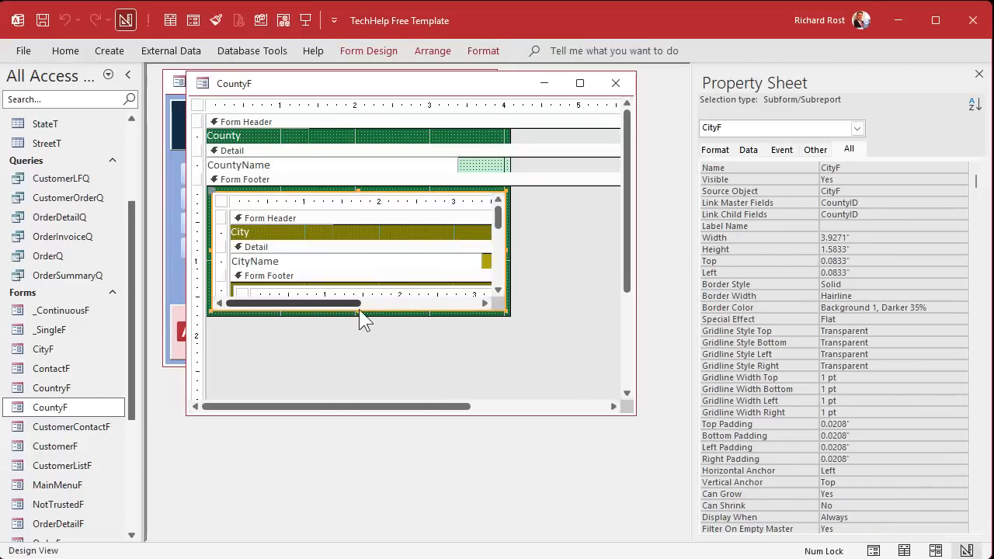
{"action": "left_click_drag", "start_coordinate": [357, 315], "coordinate": [355, 351]}
{"action": "left_click", "coordinate": [384, 371]}
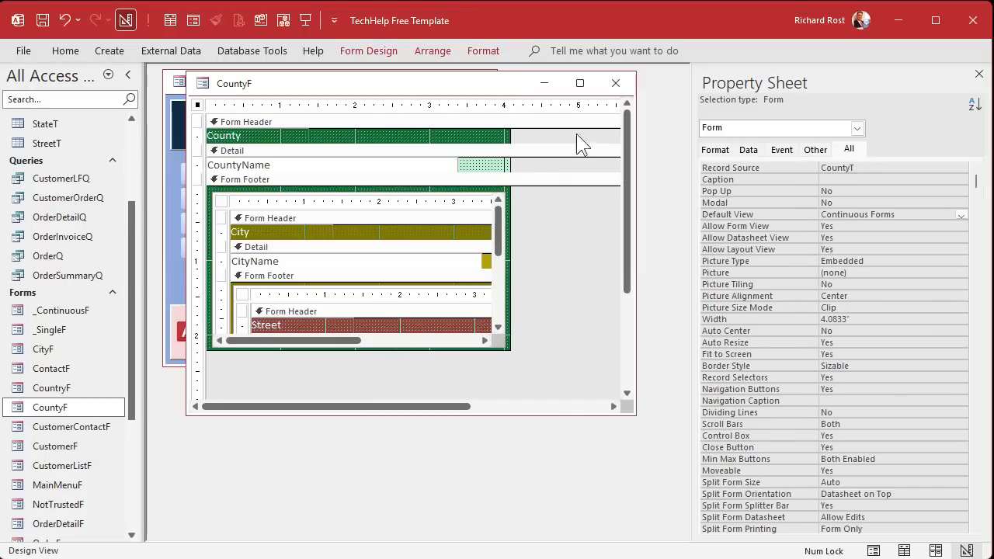
{"action": "left_click", "coordinate": [616, 83]}
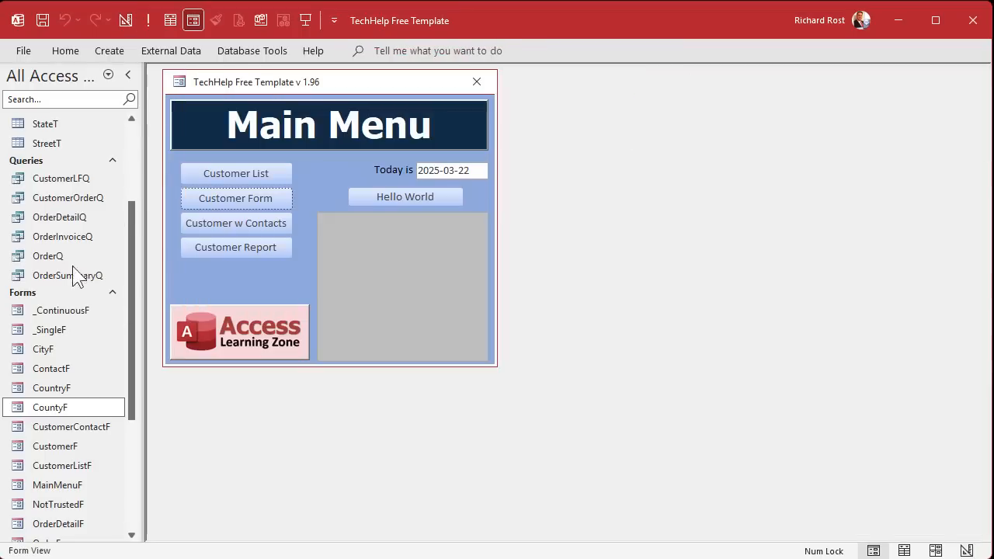
{"action": "double_click", "coordinate": [53, 388]}
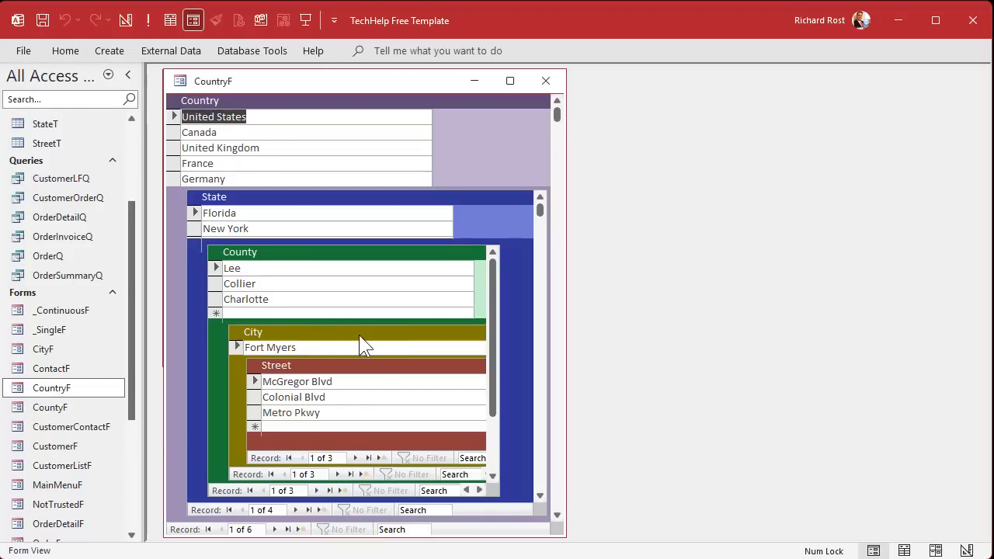
{"action": "left_click", "coordinate": [546, 81]}
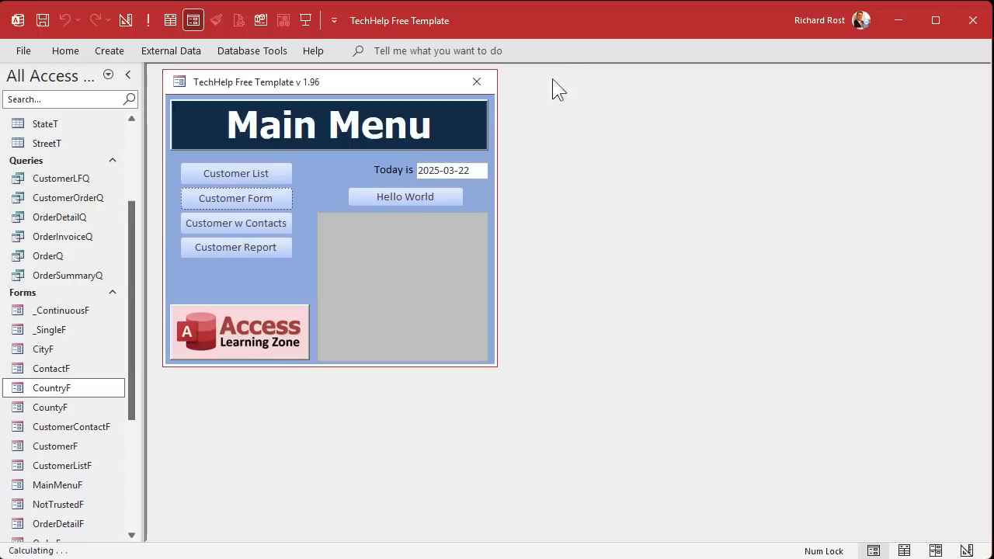
- Stretch CountyF's CityF subform to 2.5417" tall in Design View, then close the form
{"action": "right_click", "coordinate": [68, 412]}
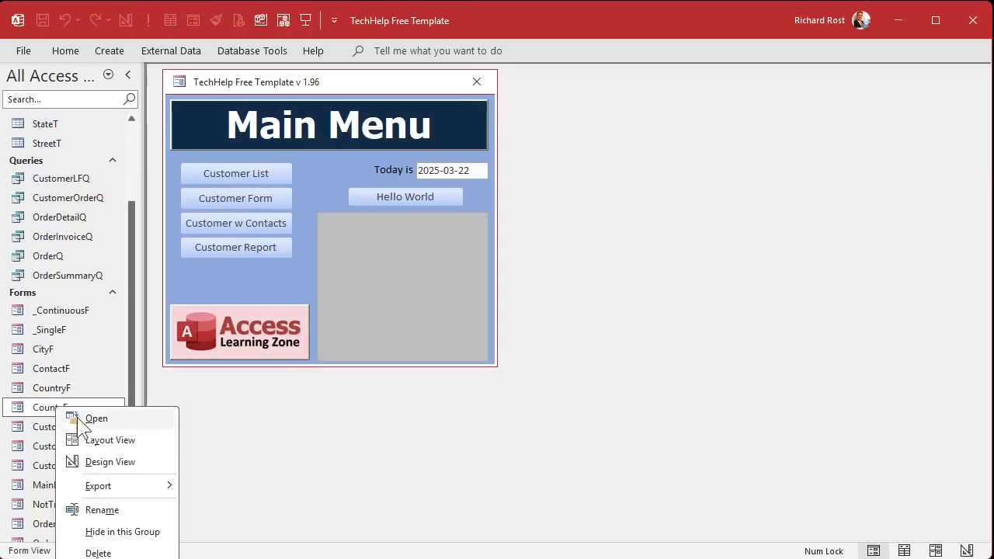
{"action": "left_click", "coordinate": [104, 461]}
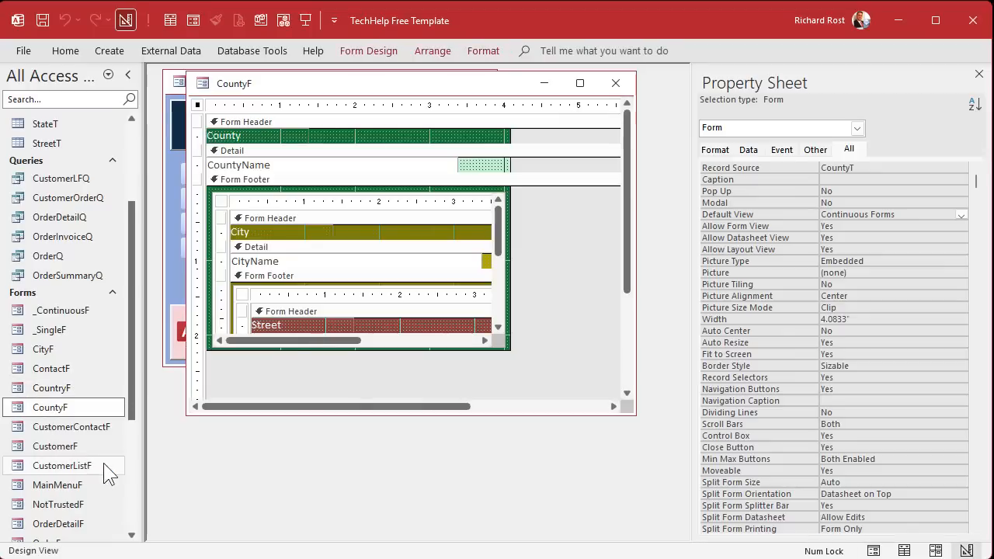
{"action": "left_click", "coordinate": [371, 242]}
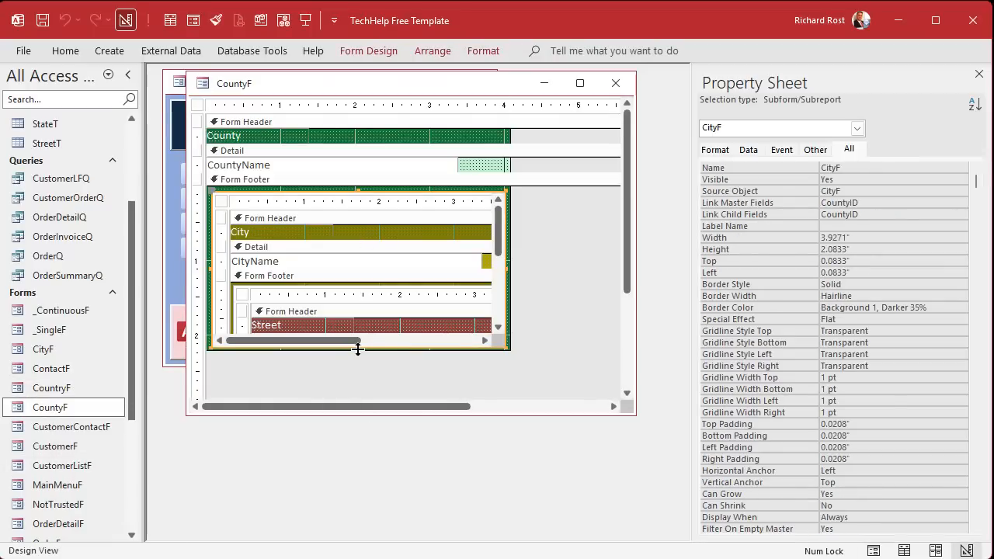
{"action": "left_click_drag", "start_coordinate": [357, 349], "coordinate": [351, 381]}
{"action": "left_click_drag", "start_coordinate": [503, 418], "coordinate": [503, 432]}
{"action": "left_click_drag", "start_coordinate": [443, 384], "coordinate": [446, 384]}
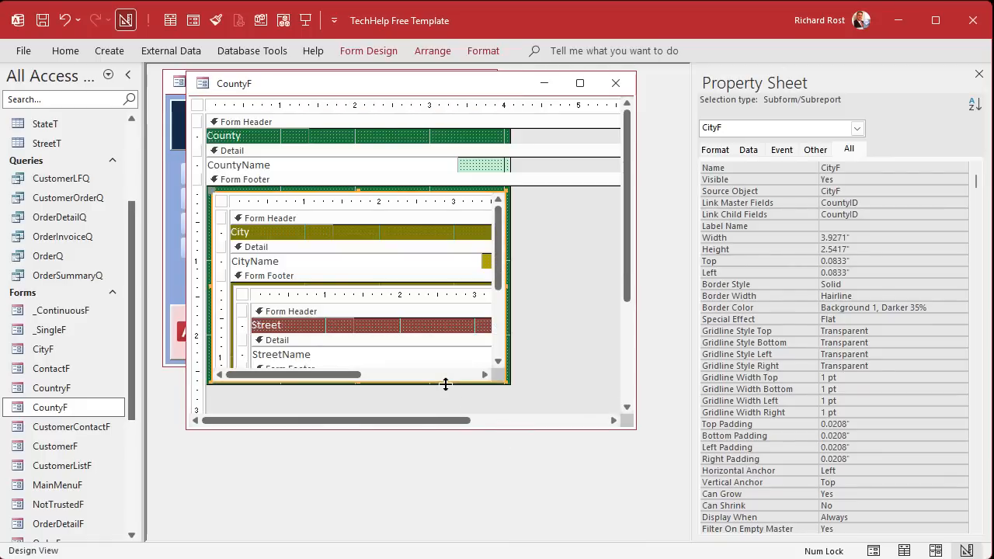
{"action": "left_click", "coordinate": [615, 84]}
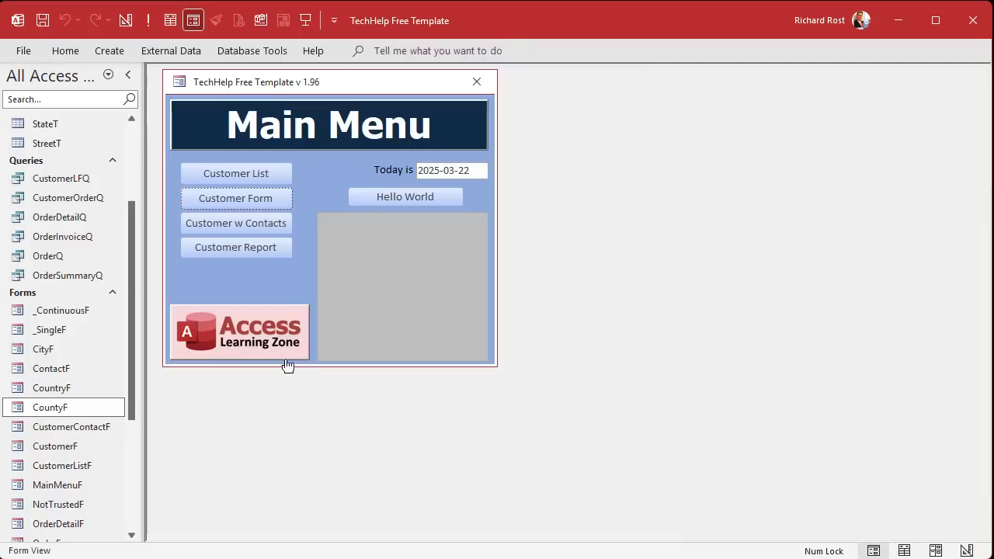
- Open CountryF, switch to Design View, and make the footer and StateF subform taller
{"action": "double_click", "coordinate": [61, 386]}
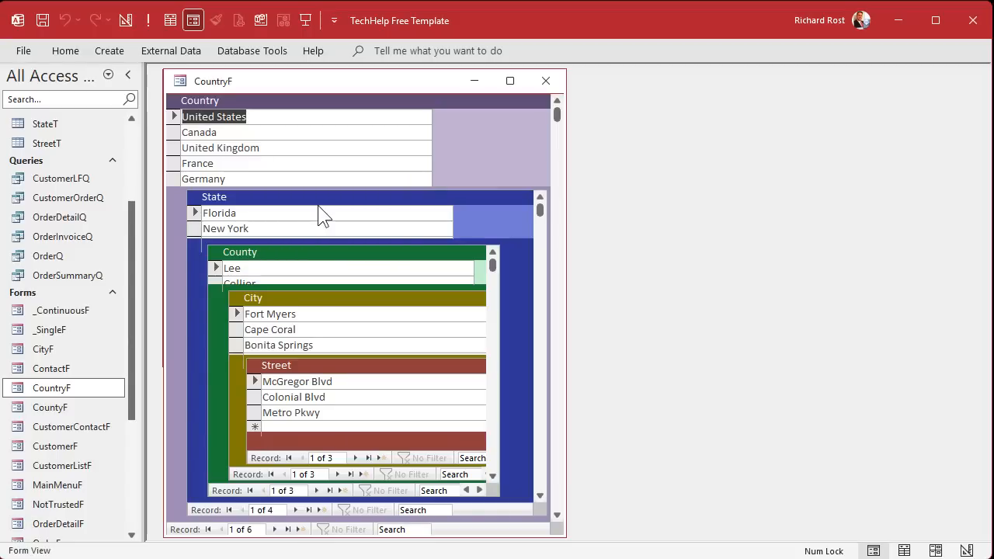
{"action": "right_click", "coordinate": [386, 82]}
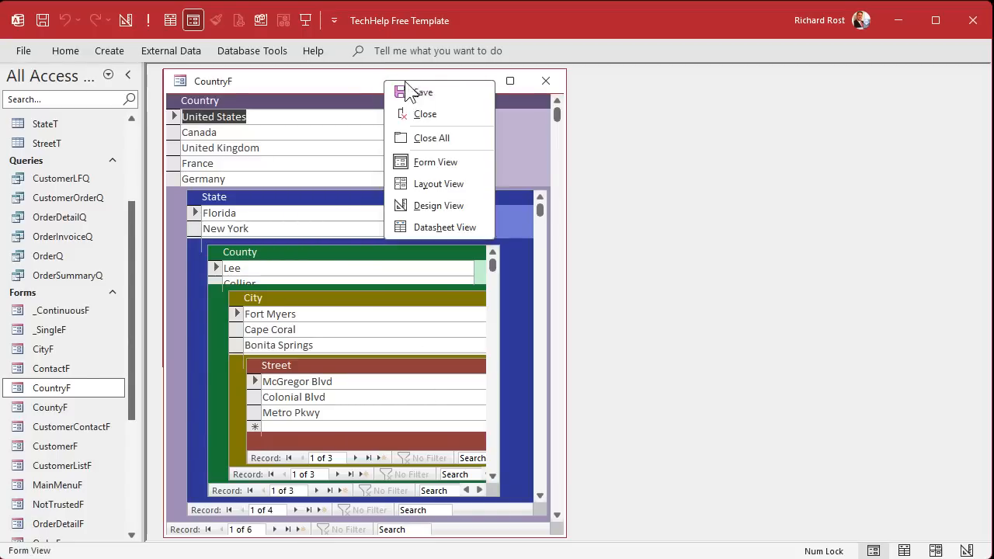
{"action": "left_click", "coordinate": [439, 205]}
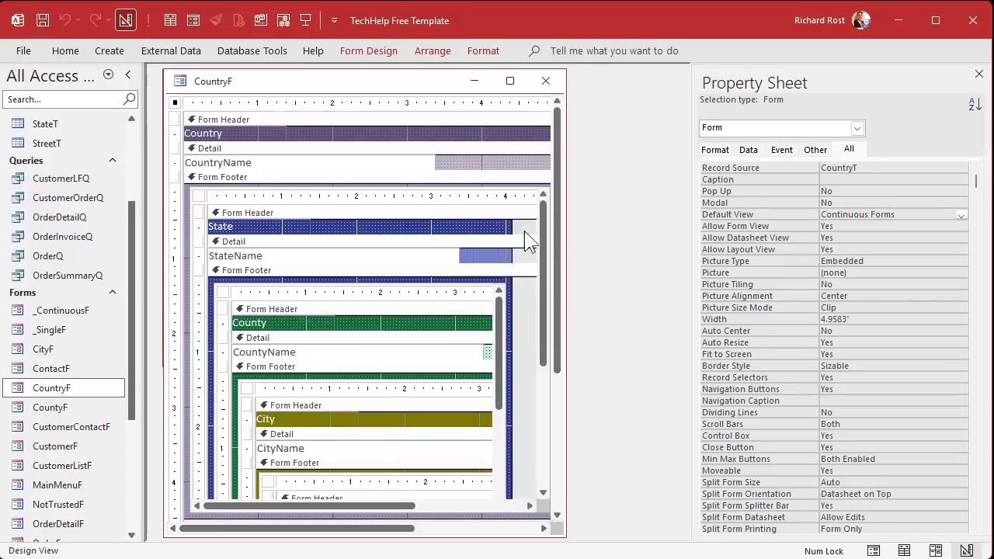
{"action": "left_click", "coordinate": [427, 208]}
{"action": "left_click_drag", "start_coordinate": [560, 213], "coordinate": [517, 377]}
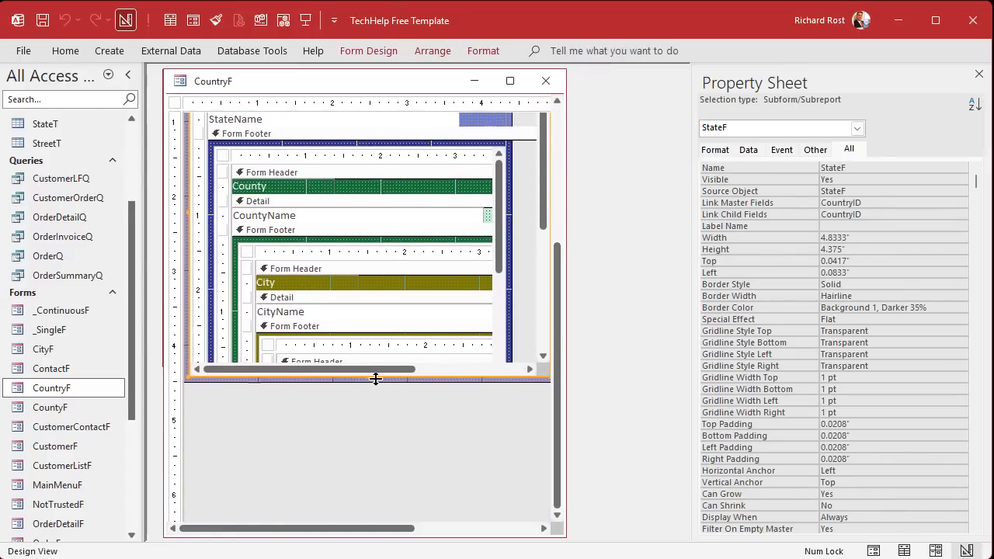
{"action": "left_click_drag", "start_coordinate": [368, 378], "coordinate": [364, 409]}
{"action": "left_click", "coordinate": [356, 426]}
- Save and close the design, then reopen CountryF in Form View showing all five nested levels
{"action": "key", "text": "ctrl+s"}
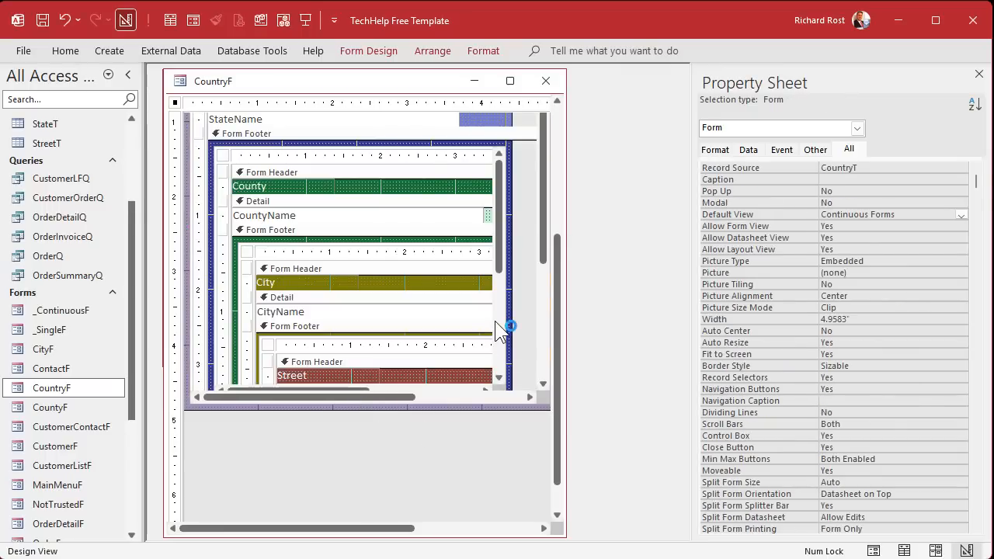
{"action": "left_click", "coordinate": [546, 81]}
{"action": "double_click", "coordinate": [48, 389]}
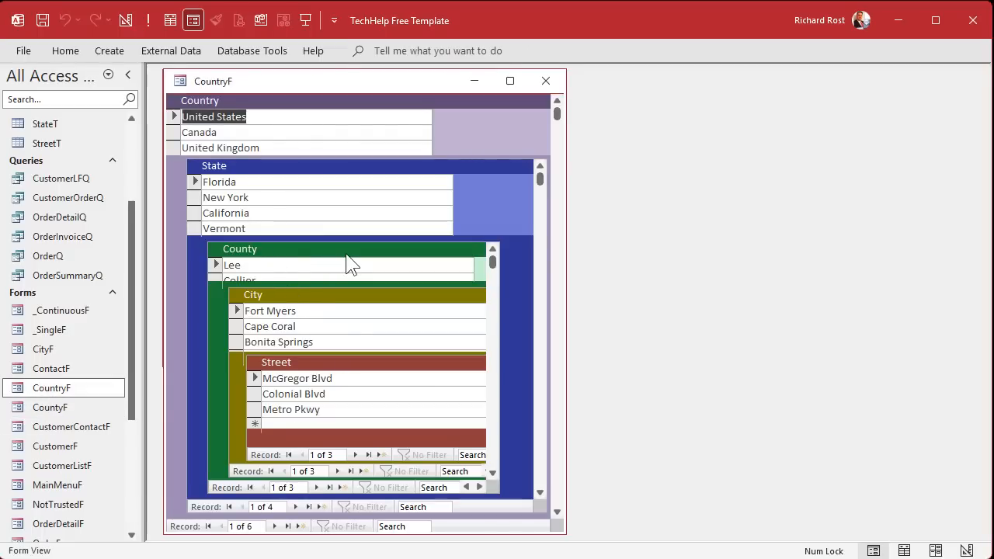
- Make CountryF's nested CountyF subform 3.5833" tall, extend its section, close, and reopen to check
{"action": "right_click", "coordinate": [320, 82]}
{"action": "left_click", "coordinate": [368, 206]}
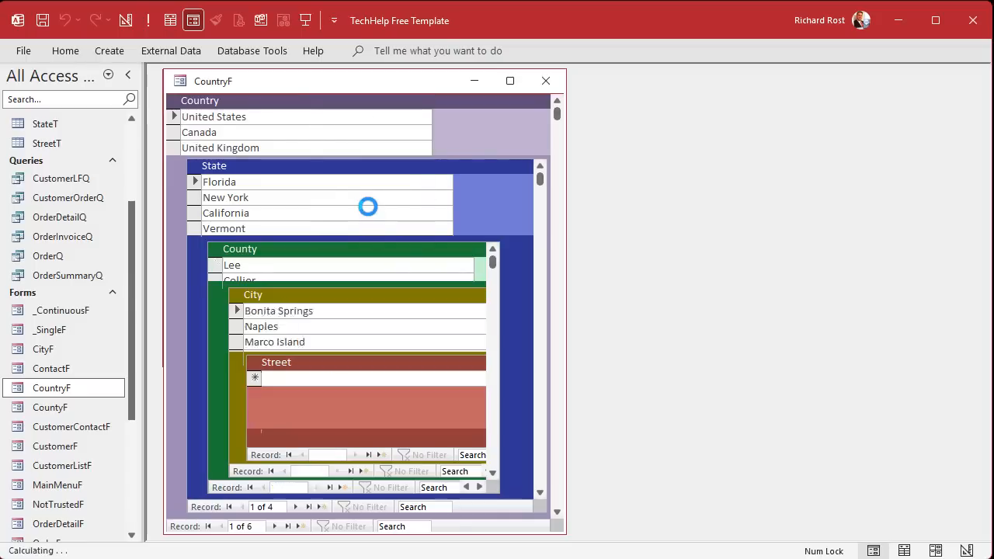
{"action": "left_click", "coordinate": [274, 327]}
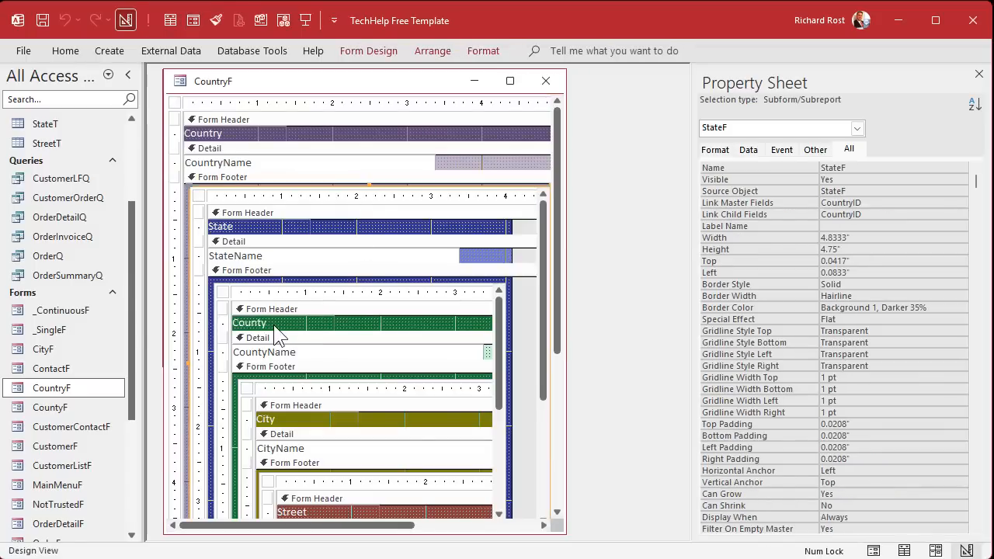
{"action": "left_click", "coordinate": [268, 319]}
{"action": "left_click_drag", "start_coordinate": [554, 251], "coordinate": [553, 285]}
{"action": "left_click_drag", "start_coordinate": [543, 210], "coordinate": [539, 266]}
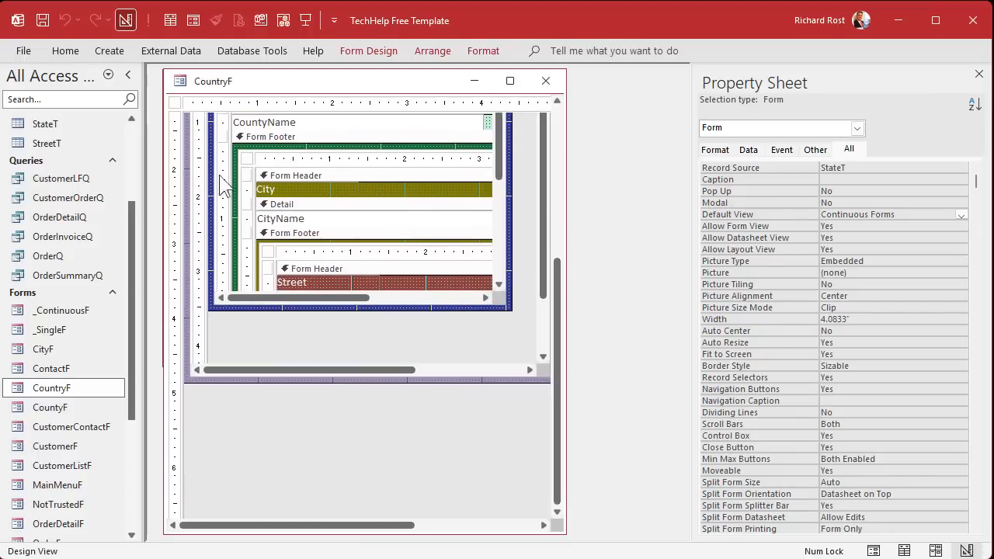
{"action": "left_click", "coordinate": [242, 147]}
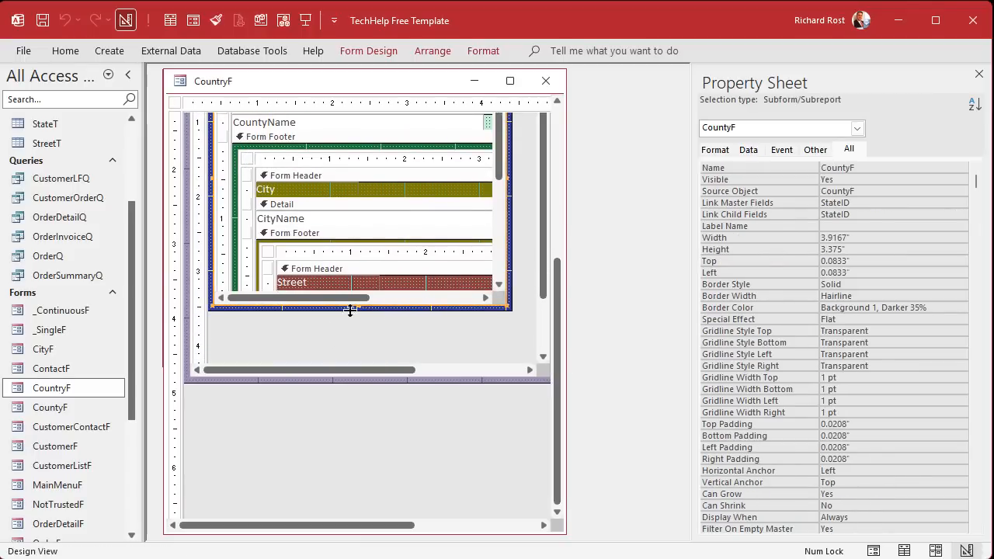
{"action": "left_click_drag", "start_coordinate": [358, 309], "coordinate": [358, 319]}
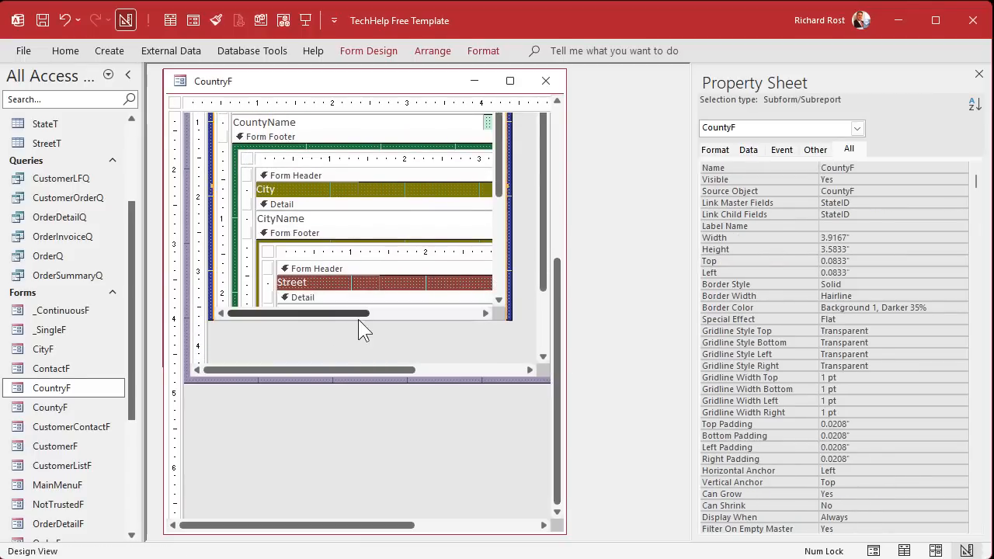
{"action": "left_click", "coordinate": [419, 332]}
{"action": "left_click_drag", "start_coordinate": [424, 320], "coordinate": [425, 321]}
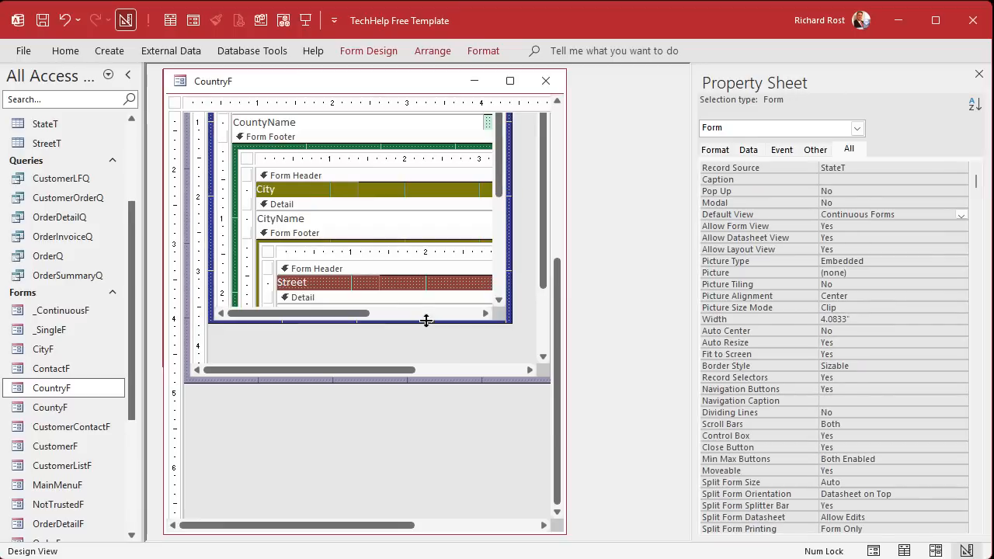
{"action": "left_click", "coordinate": [553, 91]}
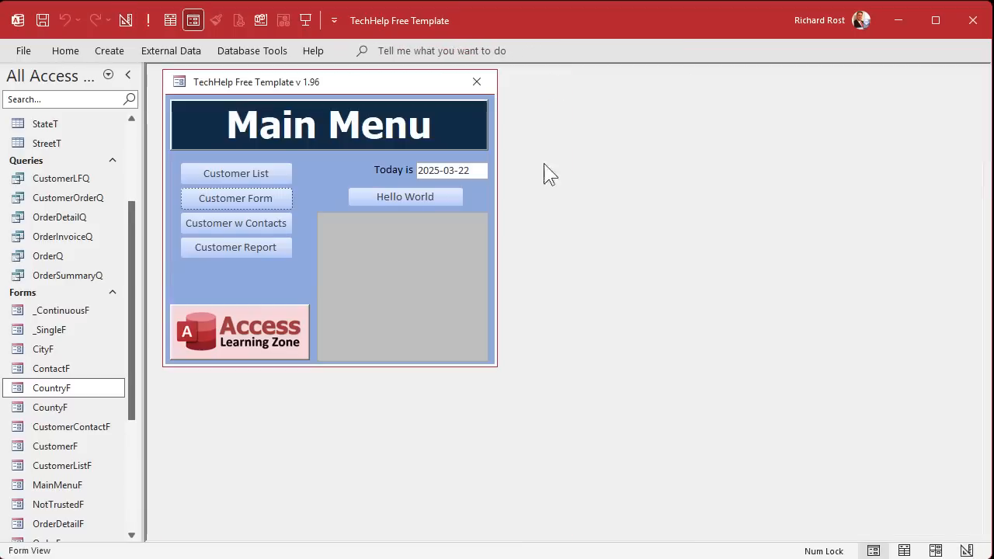
{"action": "double_click", "coordinate": [81, 385]}
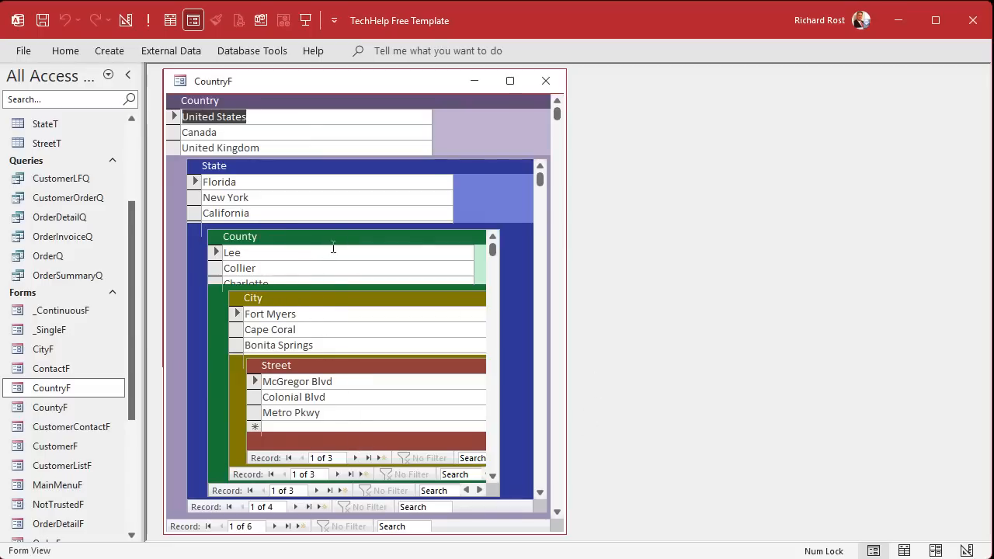
- Browse Canada's nested records down through Ontario to Niagara Falls
{"action": "left_click", "coordinate": [317, 135]}
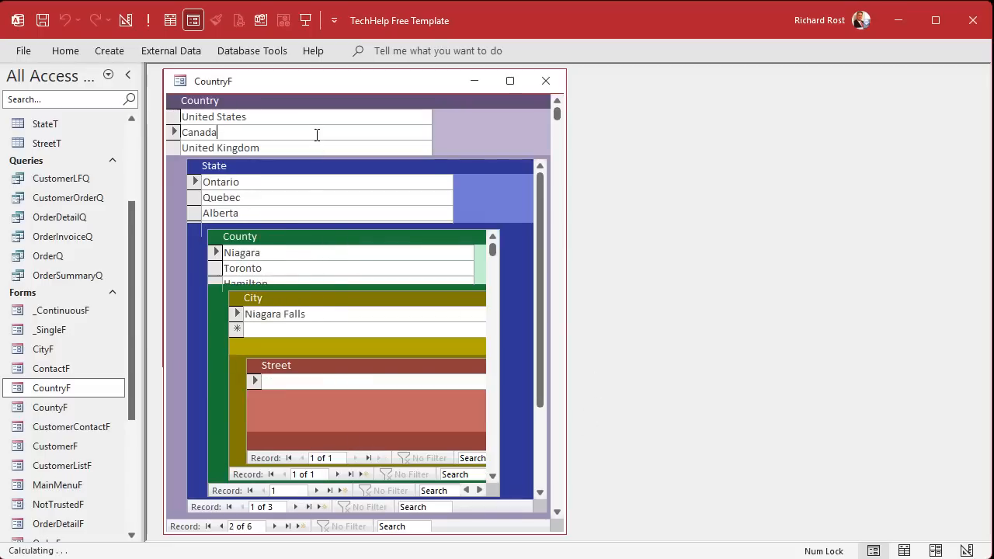
{"action": "left_click", "coordinate": [276, 183]}
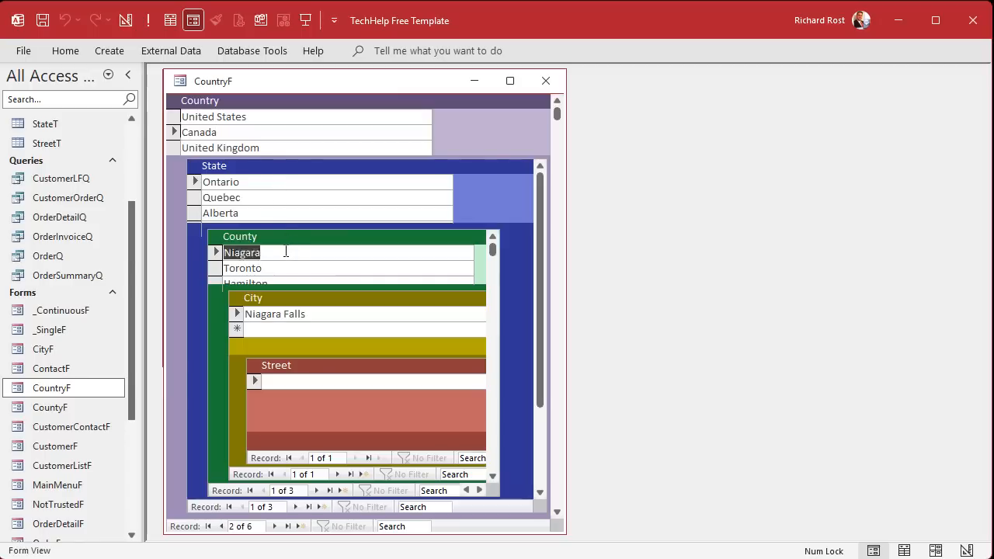
{"action": "left_click", "coordinate": [329, 311]}
- Browse United States, Florida, Lee and Cape Coral's streets, then close CountryF
{"action": "left_click", "coordinate": [253, 118]}
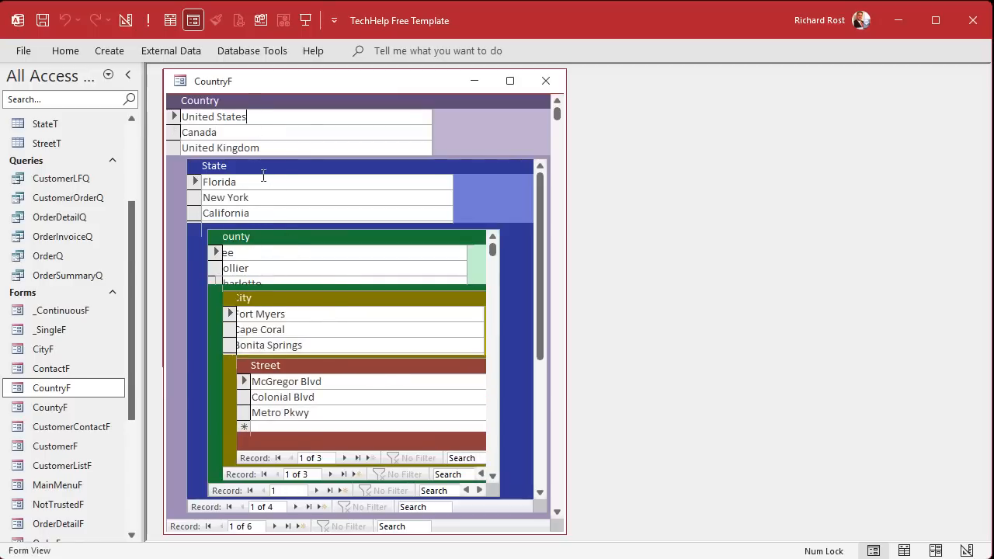
{"action": "left_click", "coordinate": [264, 184]}
{"action": "left_click", "coordinate": [273, 251]}
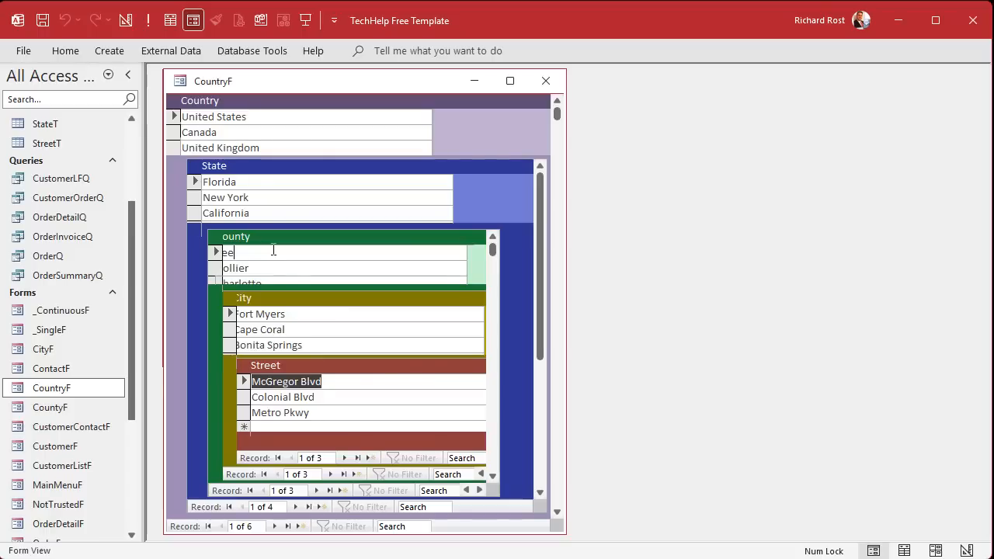
{"action": "left_click", "coordinate": [297, 331]}
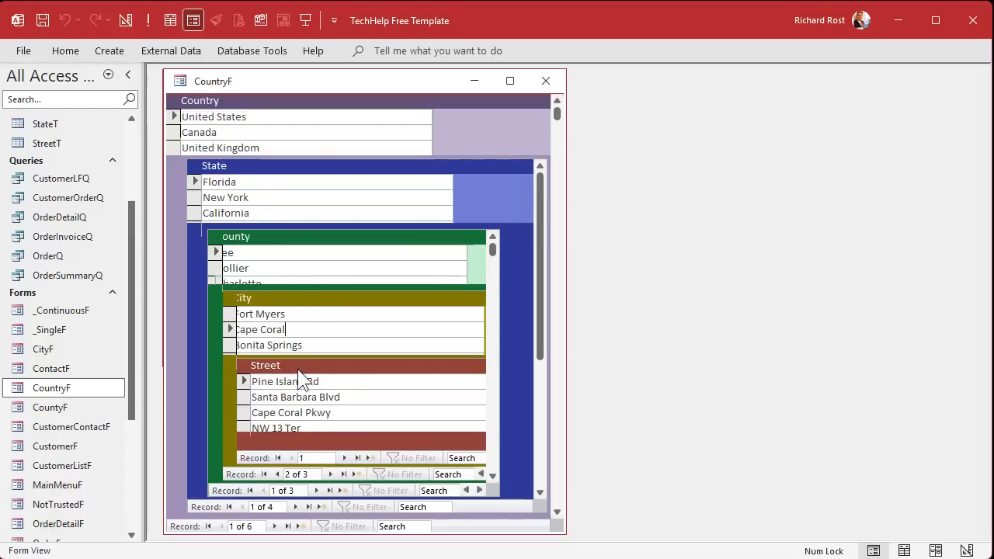
{"action": "left_click", "coordinate": [260, 256]}
{"action": "double_click", "coordinate": [260, 256]}
{"action": "left_click", "coordinate": [546, 80]}
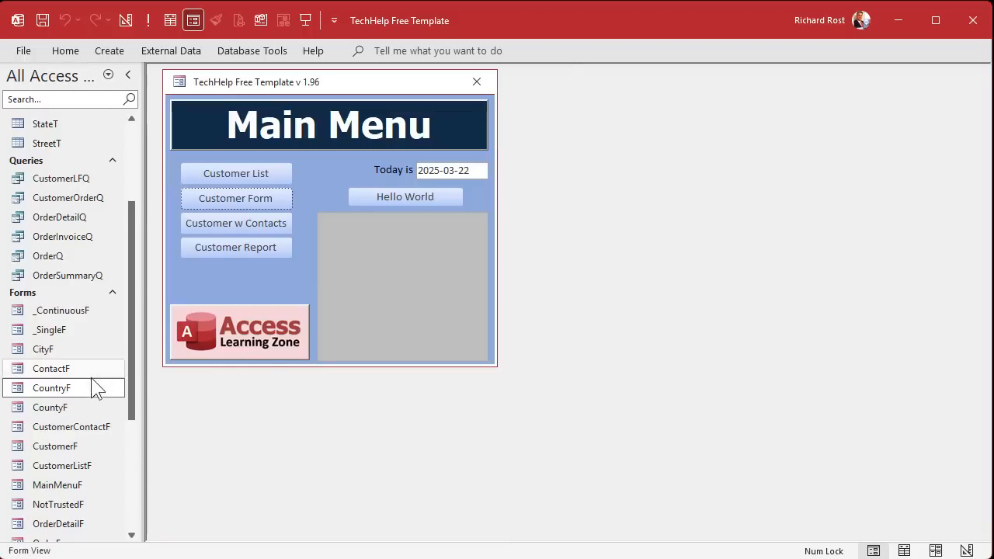
- Reopen CountryF in Form View and collapse the ribbon from the Database Tools tab
{"action": "double_click", "coordinate": [62, 388]}
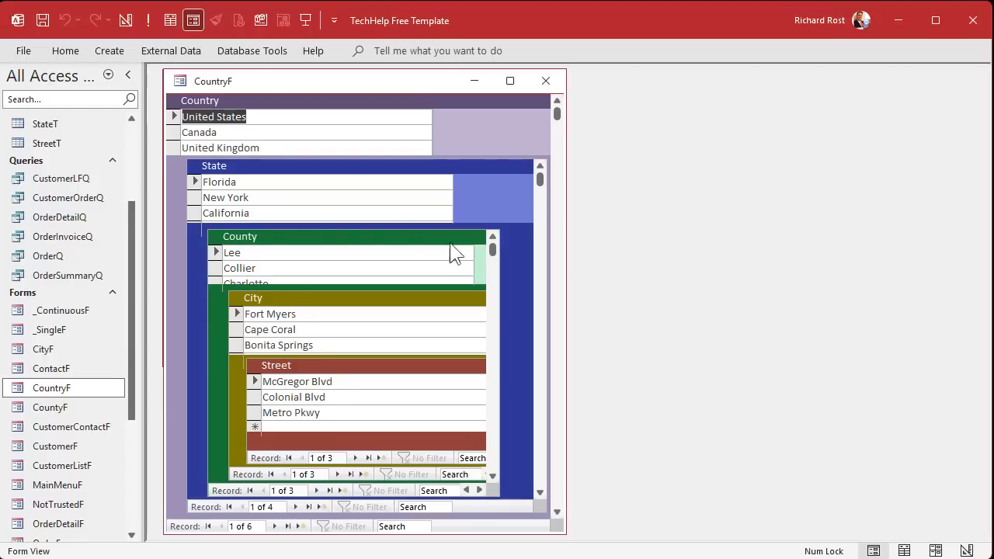
{"action": "left_click_drag", "start_coordinate": [134, 255], "coordinate": [112, 180]}
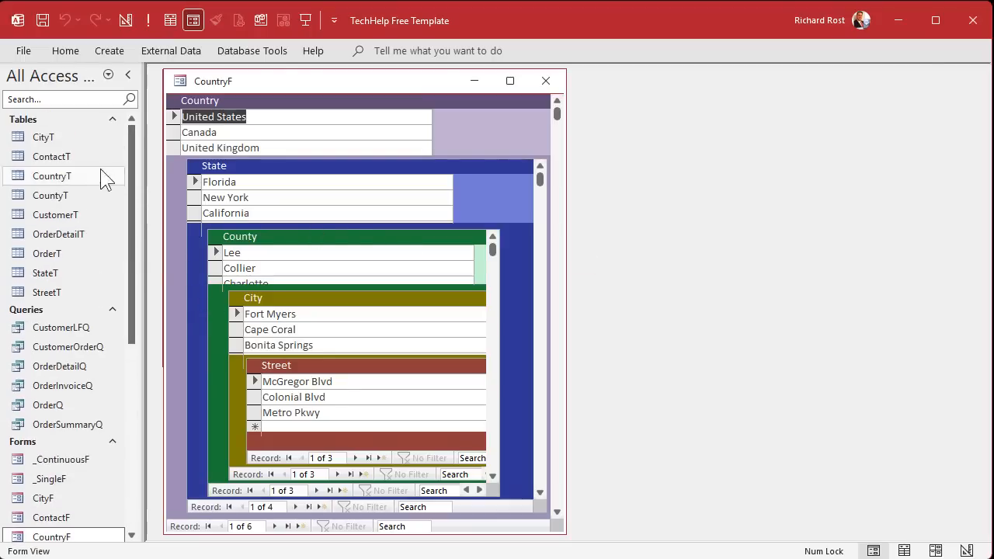
{"action": "left_click", "coordinate": [256, 50]}
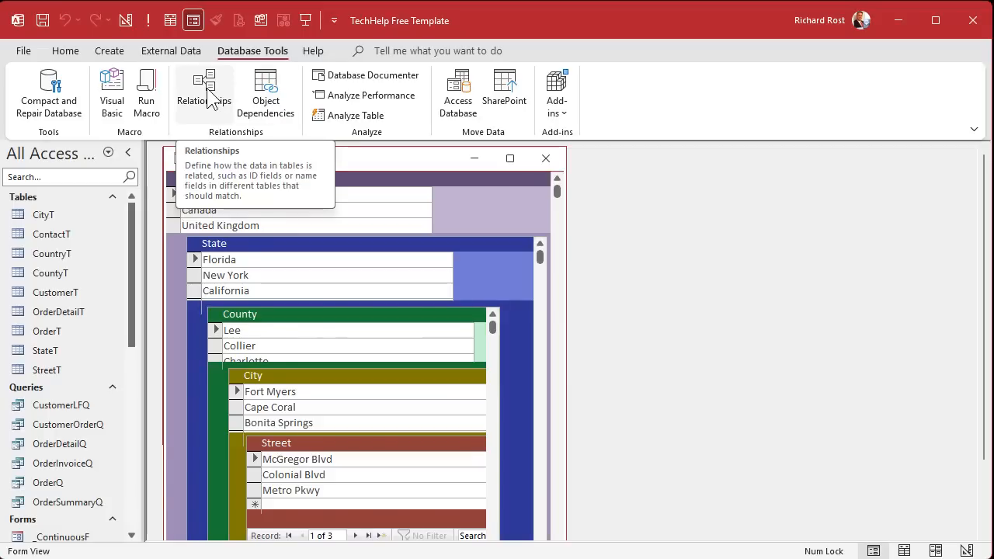
{"action": "double_click", "coordinate": [227, 49]}
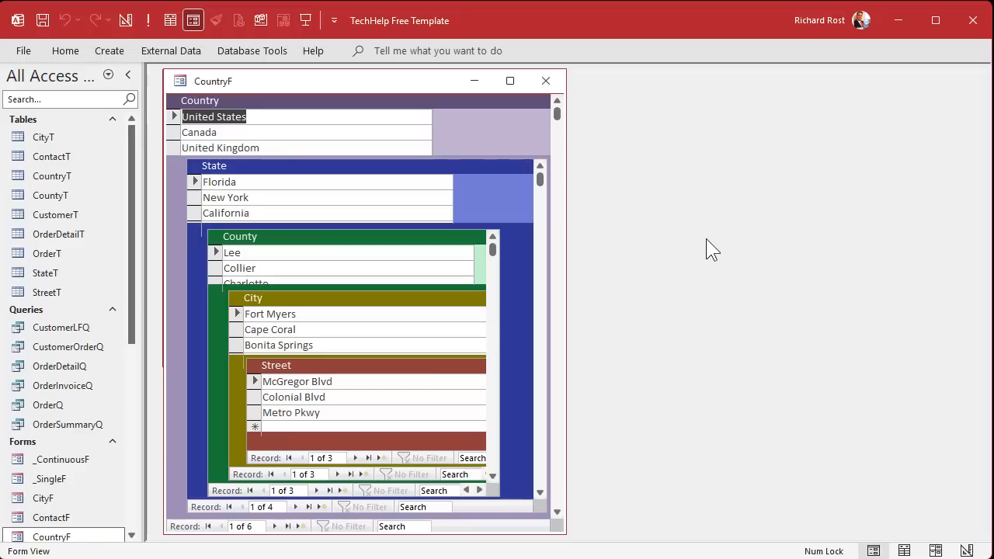
- Check California's and New York's counties and cities, then close CountryF
{"action": "left_click", "coordinate": [192, 213]}
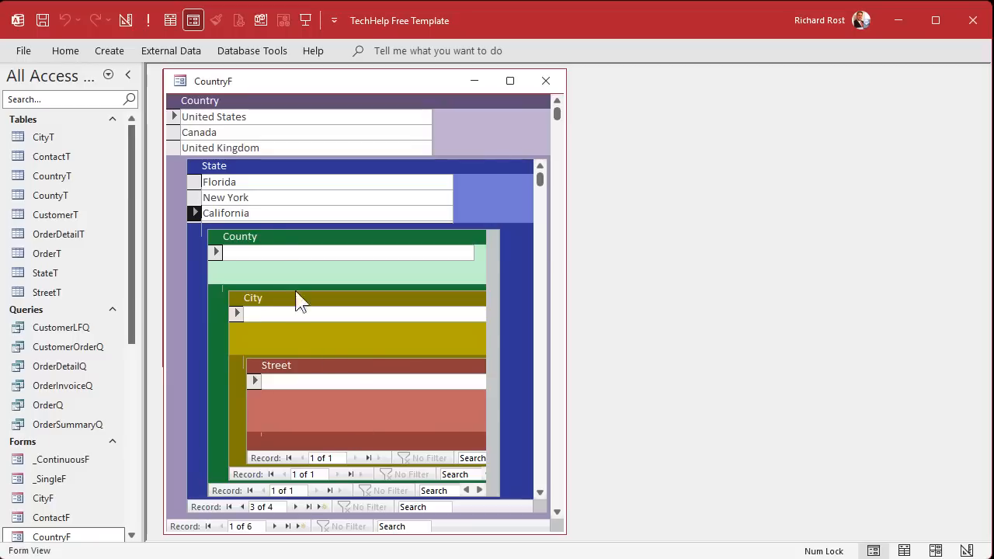
{"action": "left_click", "coordinate": [263, 197]}
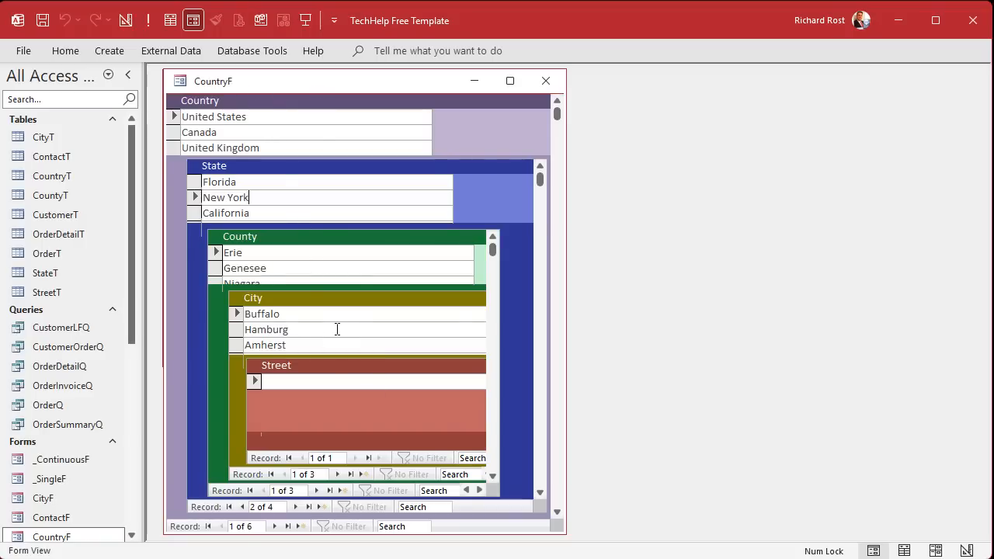
{"action": "left_click", "coordinate": [546, 81]}
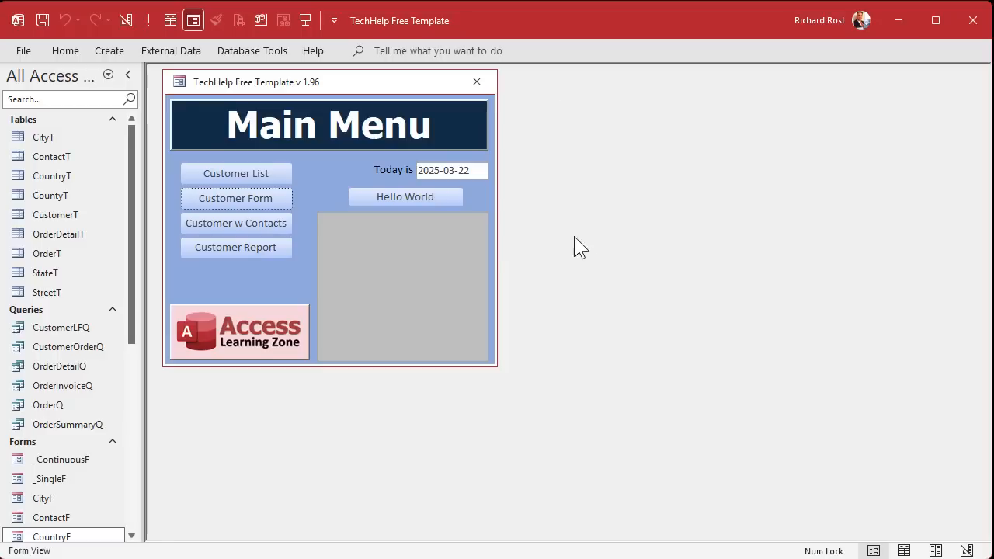
- In Customer Form, choose United States, Florida, Lee, Cape Coral, Pine Island Rd, and street number 123
{"action": "left_click", "coordinate": [249, 197]}
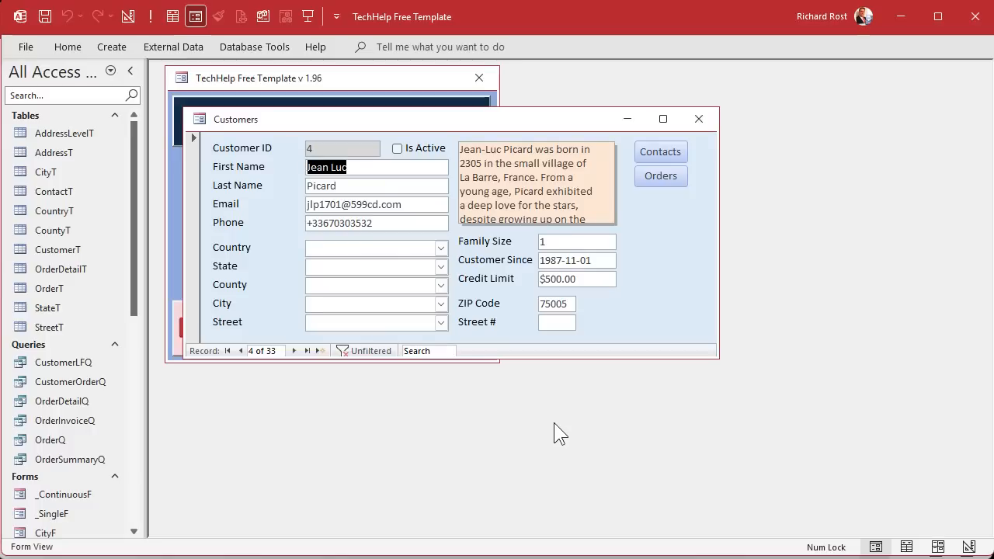
{"action": "left_click", "coordinate": [440, 247]}
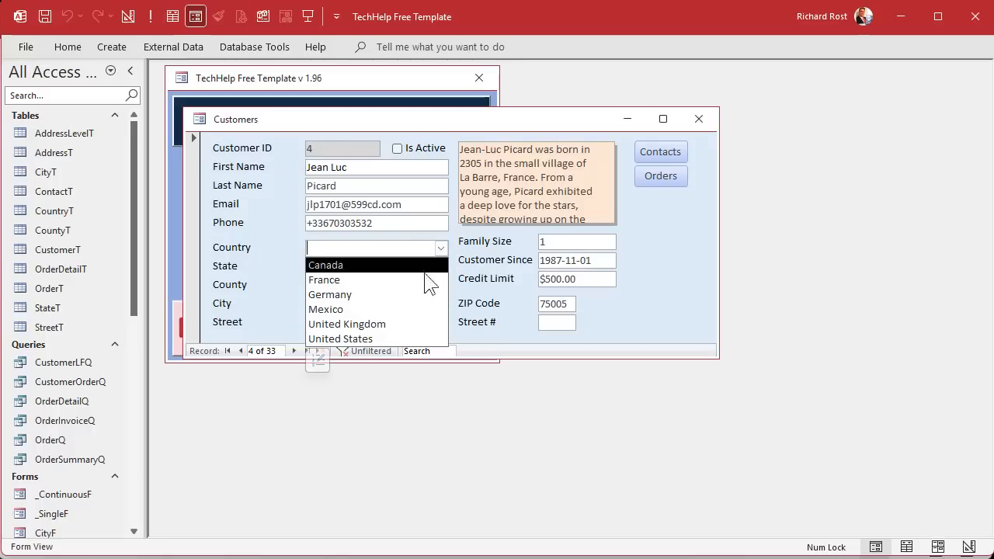
{"action": "left_click", "coordinate": [413, 338]}
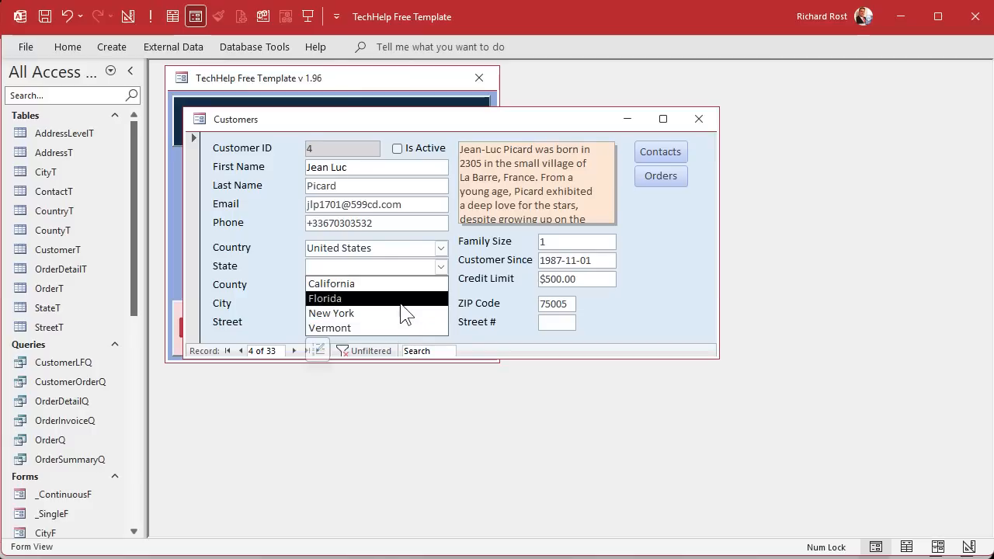
{"action": "left_click", "coordinate": [400, 300]}
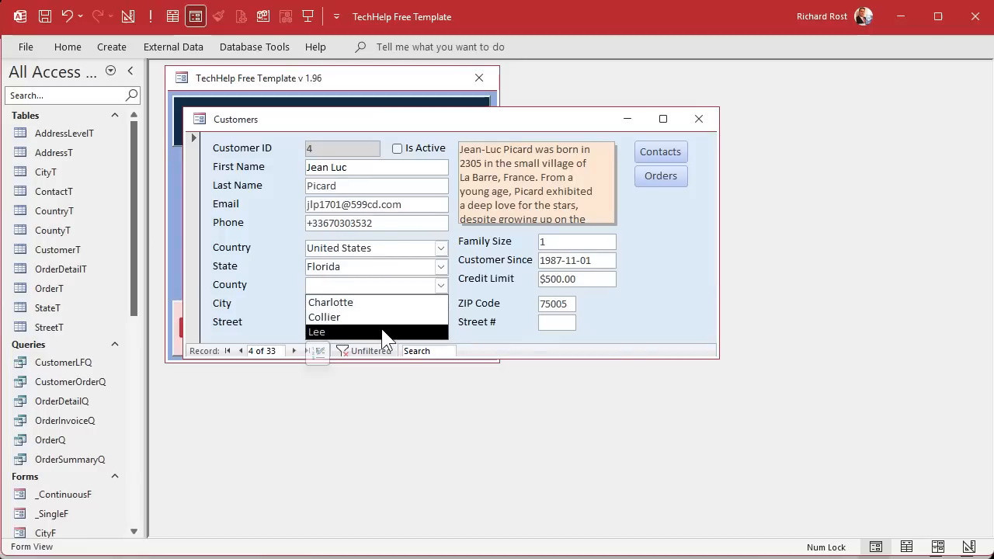
{"action": "left_click", "coordinate": [386, 332]}
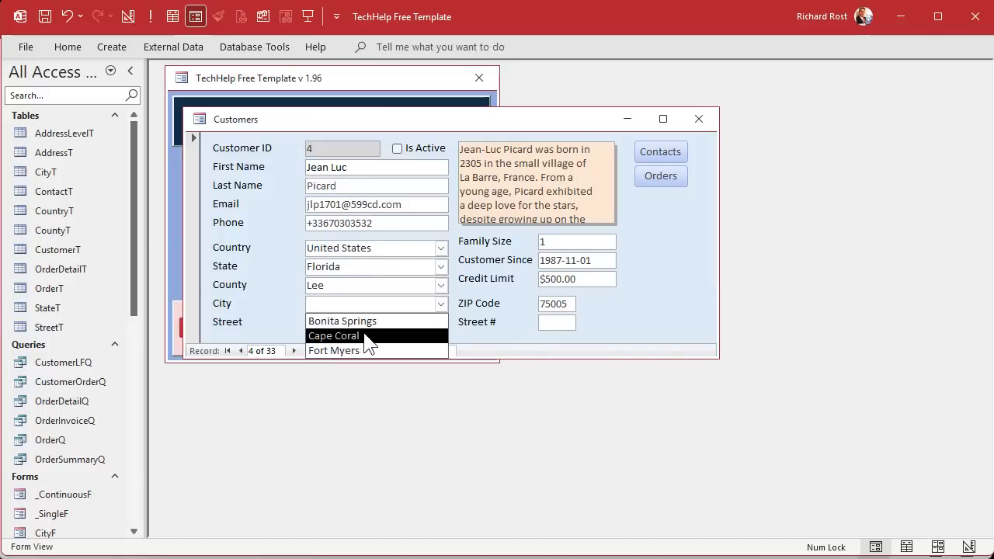
{"action": "left_click", "coordinate": [365, 337]}
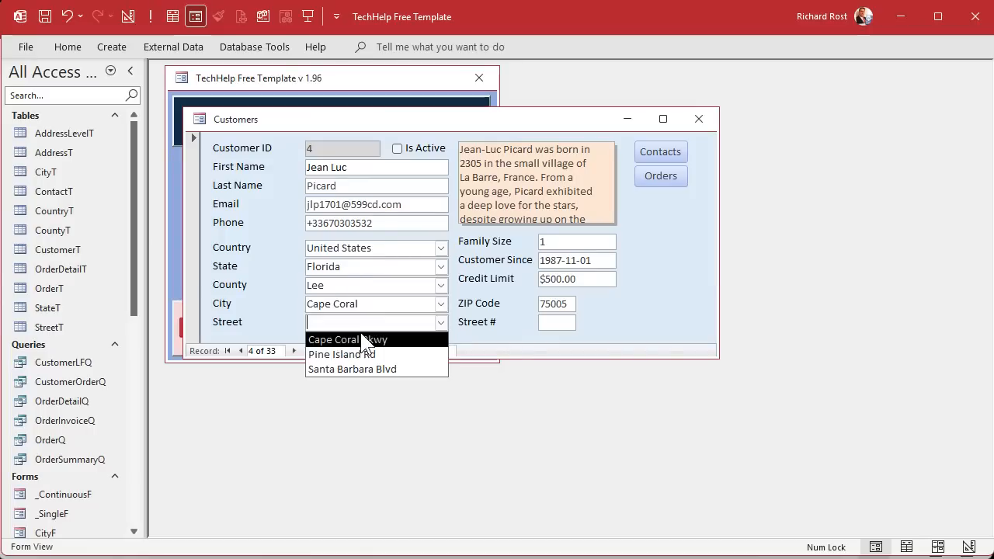
{"action": "left_click", "coordinate": [397, 354]}
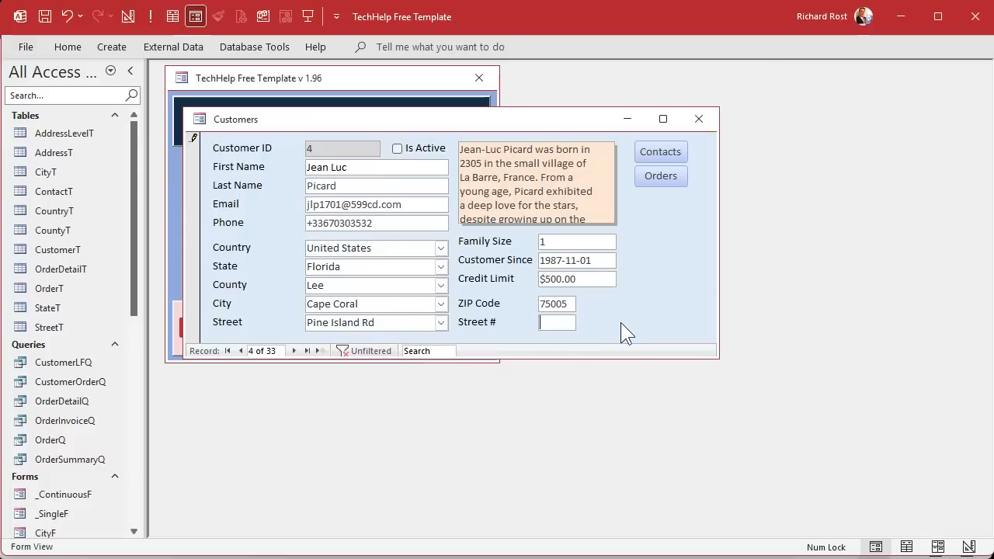
{"action": "type", "text": "123"}
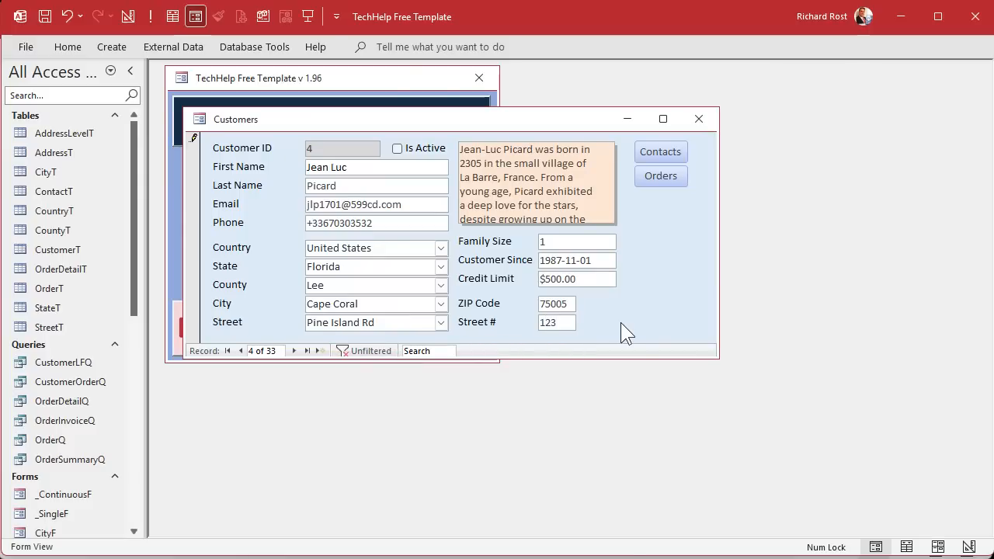